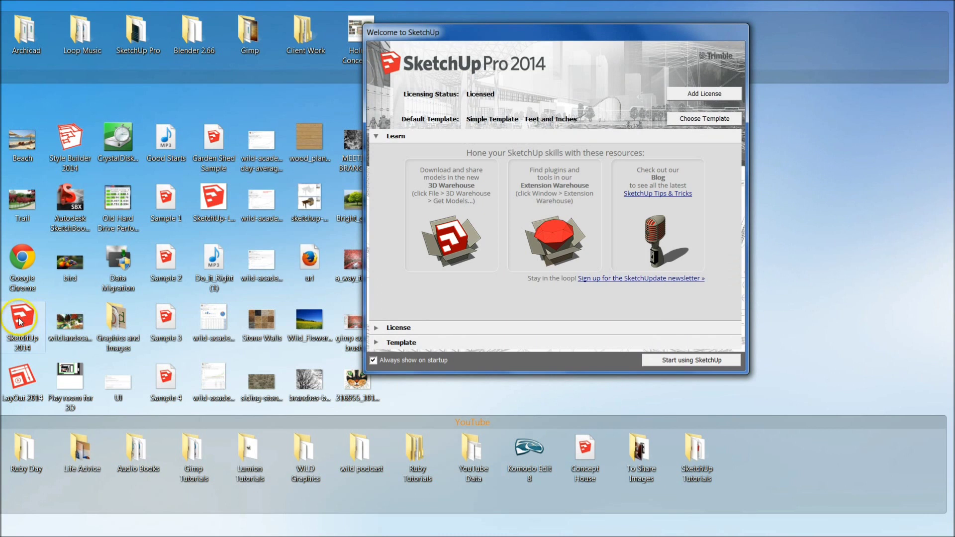
Step: Start a new model from the welcome window, close the Ruby Console, and maximize the SketchUp window
left_click(685, 360)
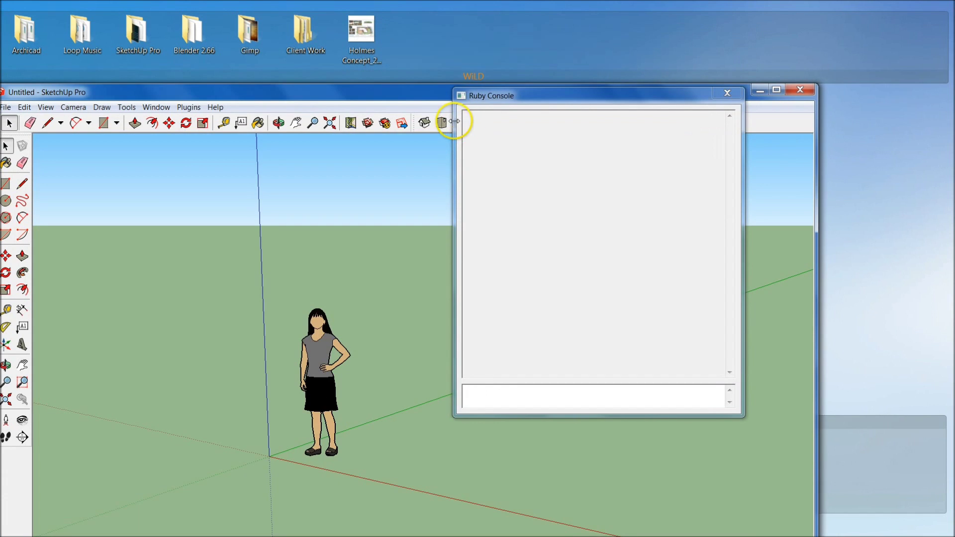
left_click(726, 93)
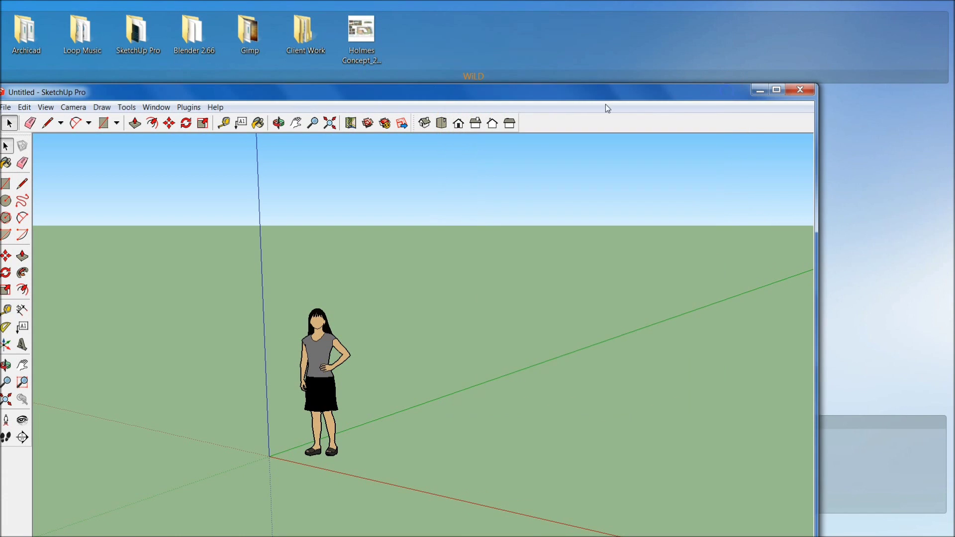
left_click_drag(512, 94, 571, 90)
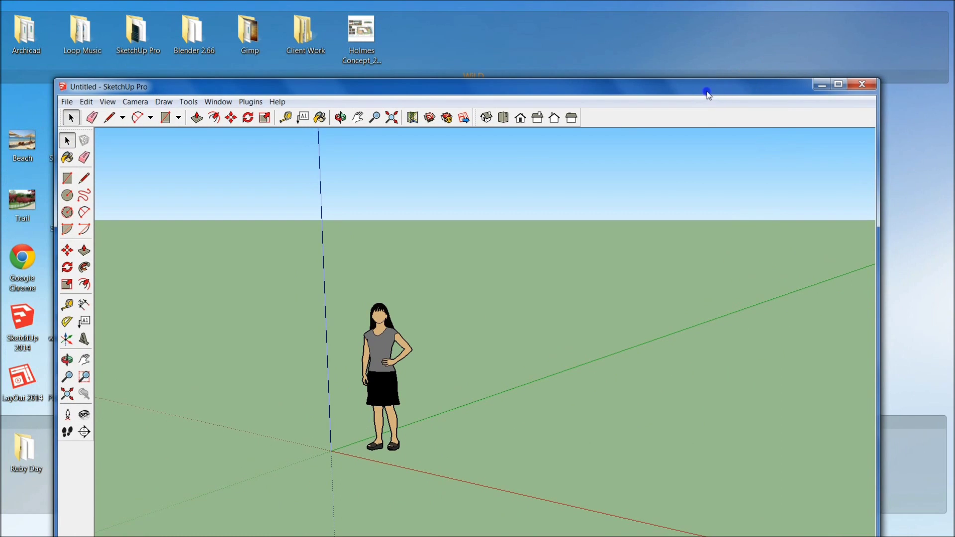
left_click_drag(706, 89, 704, 161)
double_click(703, 162)
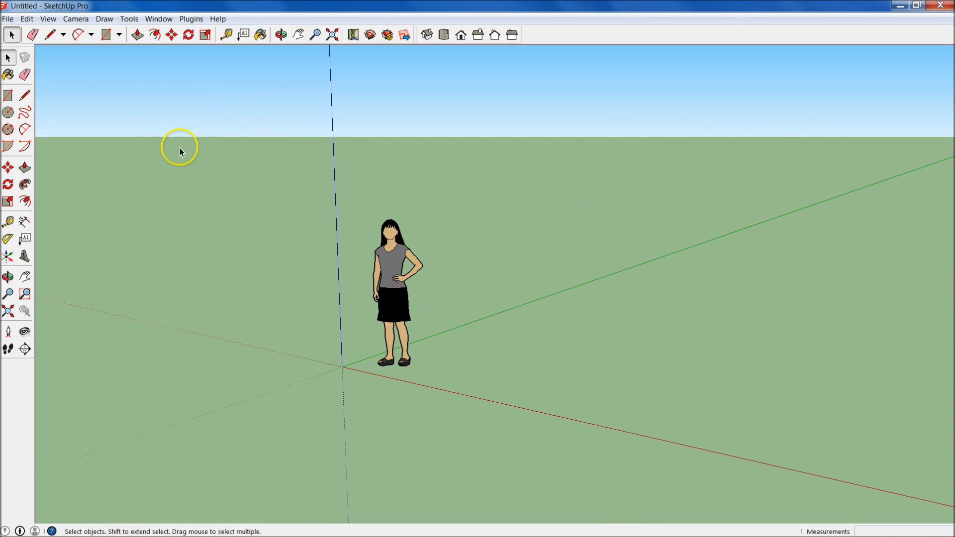
middle_click_drag(354, 257, 174, 188)
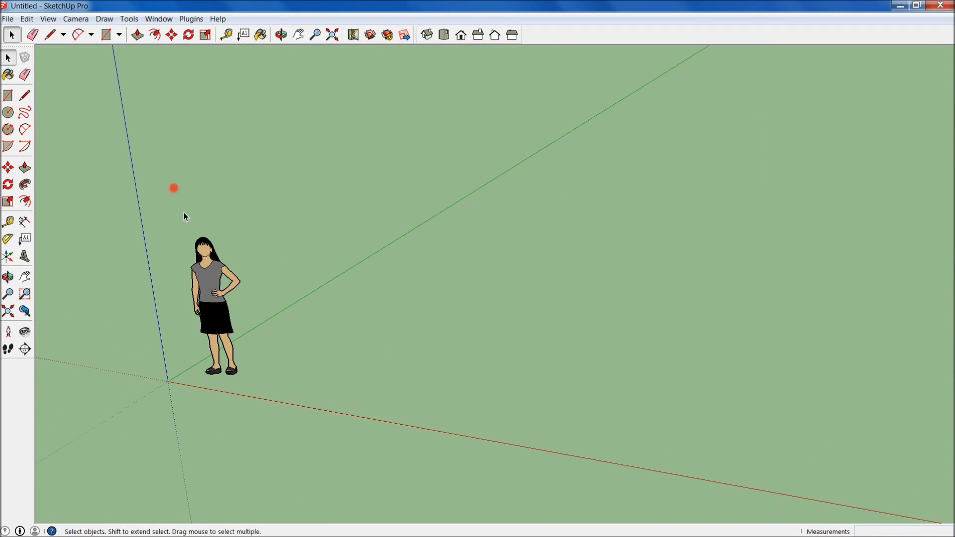
left_click(209, 316)
key("Delete")
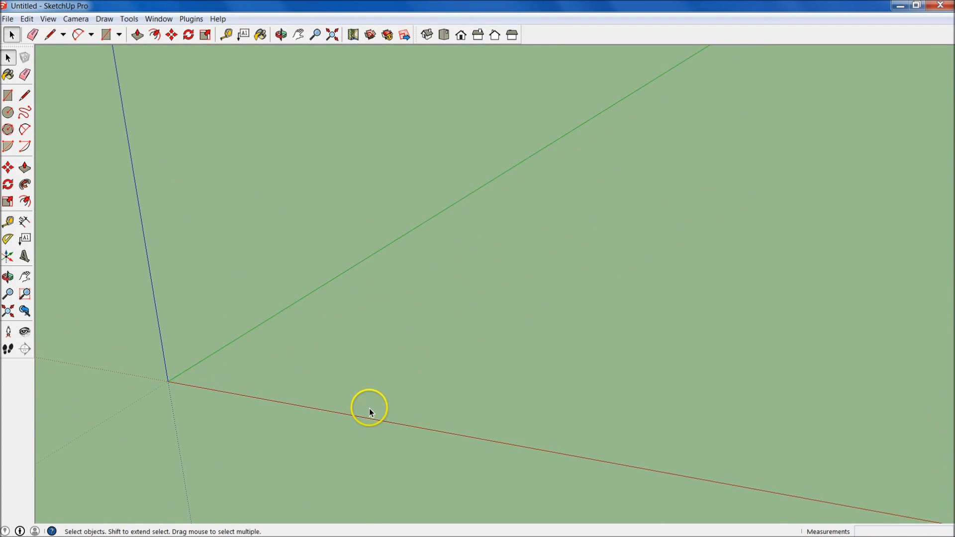
key("ctrl+z")
left_click(469, 317)
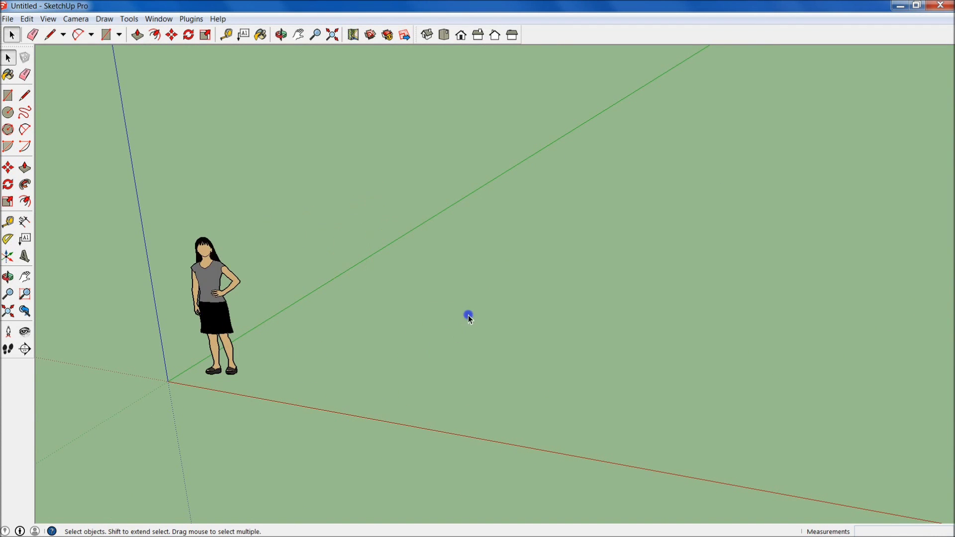
Step: Delete the default human figure standing near the origin
middle_click_drag(384, 259, 406, 318)
left_click(8, 19)
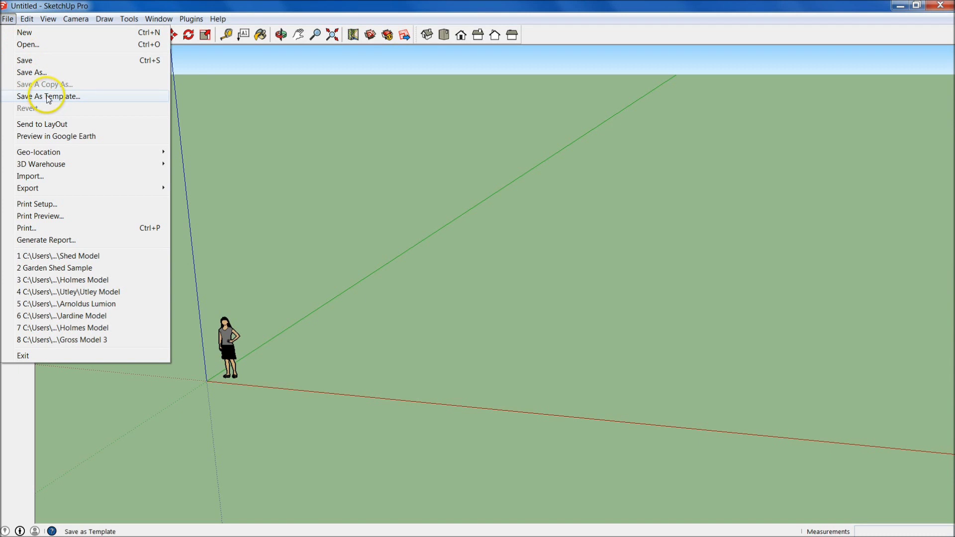
left_click(333, 161)
left_click_drag(184, 291, 300, 400)
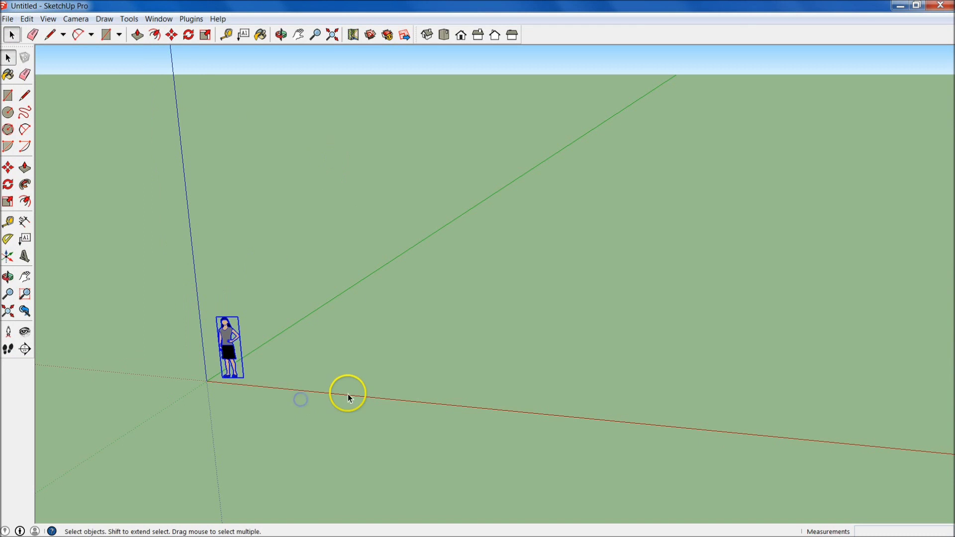
key("Delete")
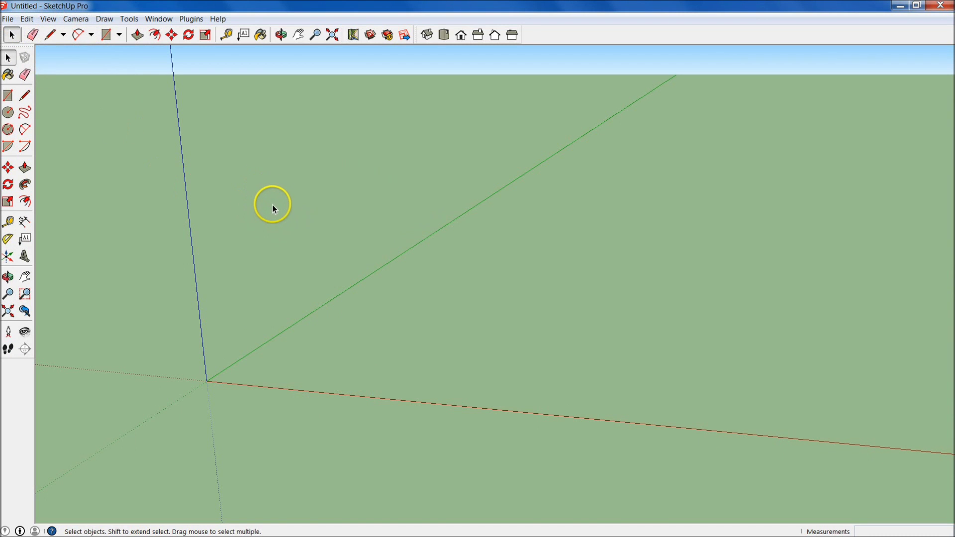
Step: Save the empty scene as the default template named "Master Template" with the description "No person", allowing the system change
left_click(8, 19)
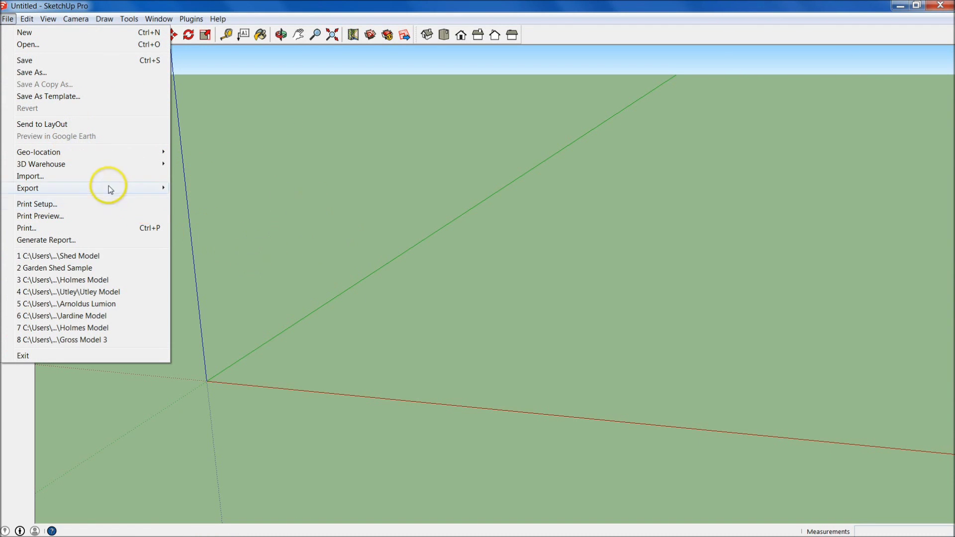
left_click(69, 96)
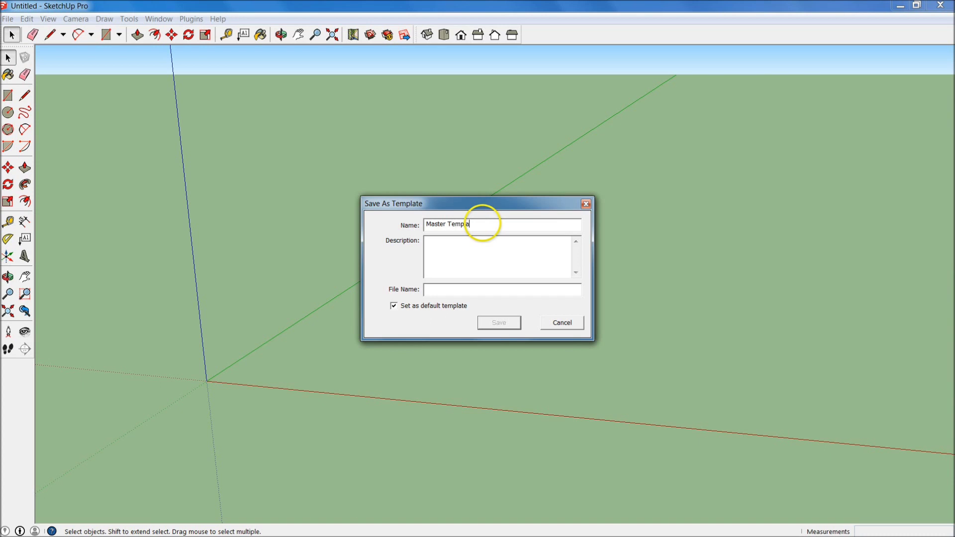
left_click(492, 261)
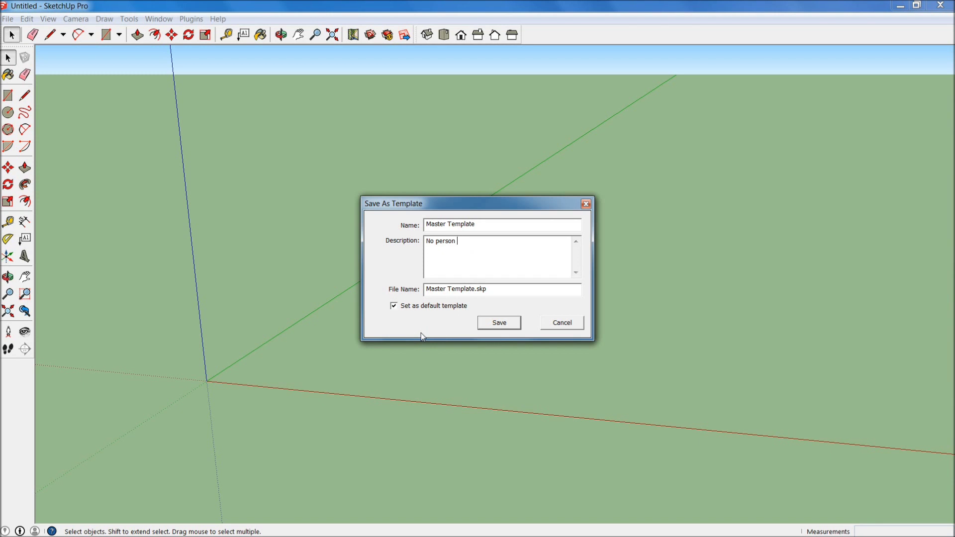
left_click(512, 323)
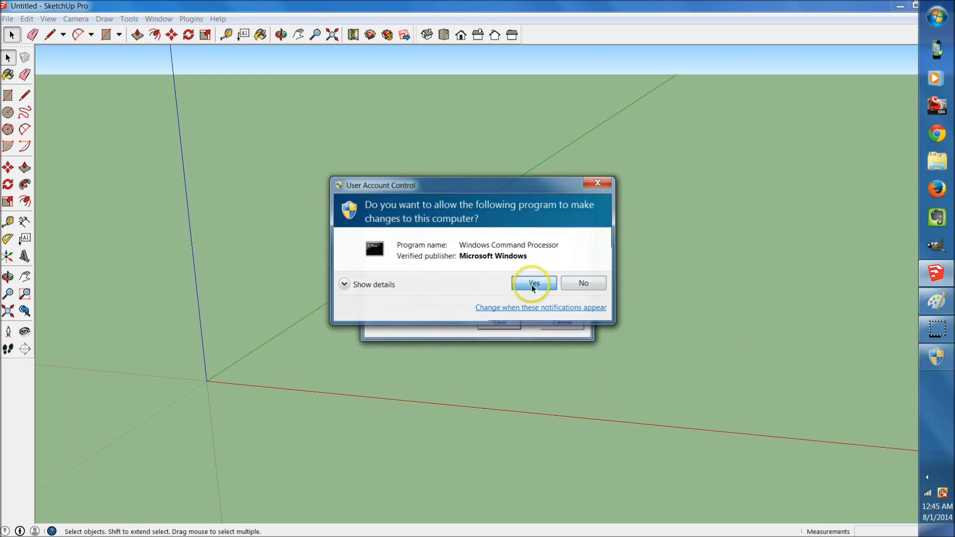
left_click(531, 285)
Step: Restart SketchUp to load the new default template, close the Ruby Console, and maximize the window
left_click_drag(745, 6, 645, 103)
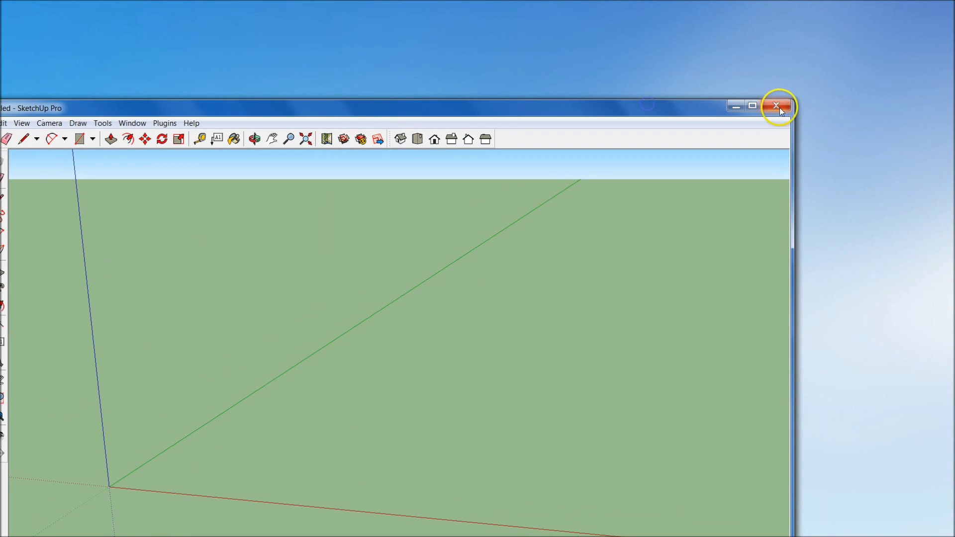
left_click(778, 106)
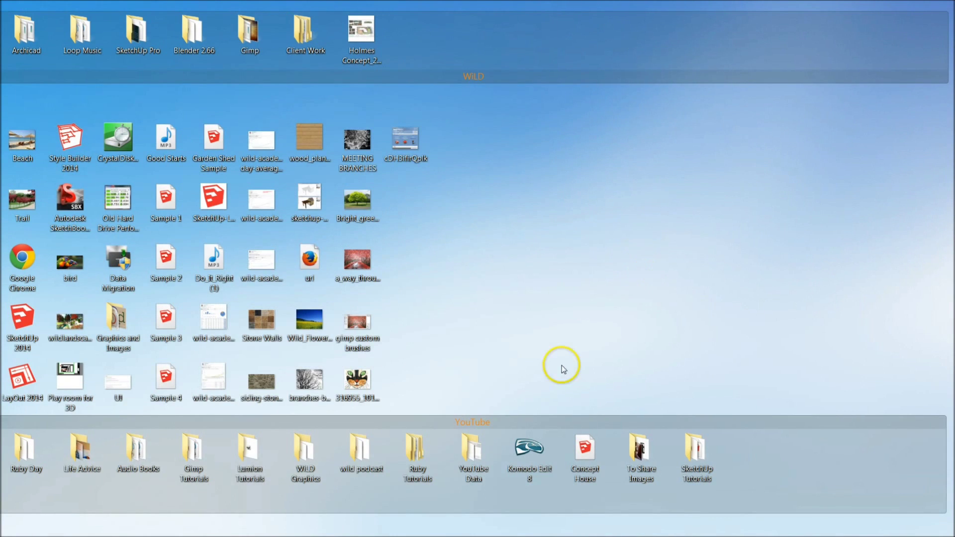
double_click(20, 321)
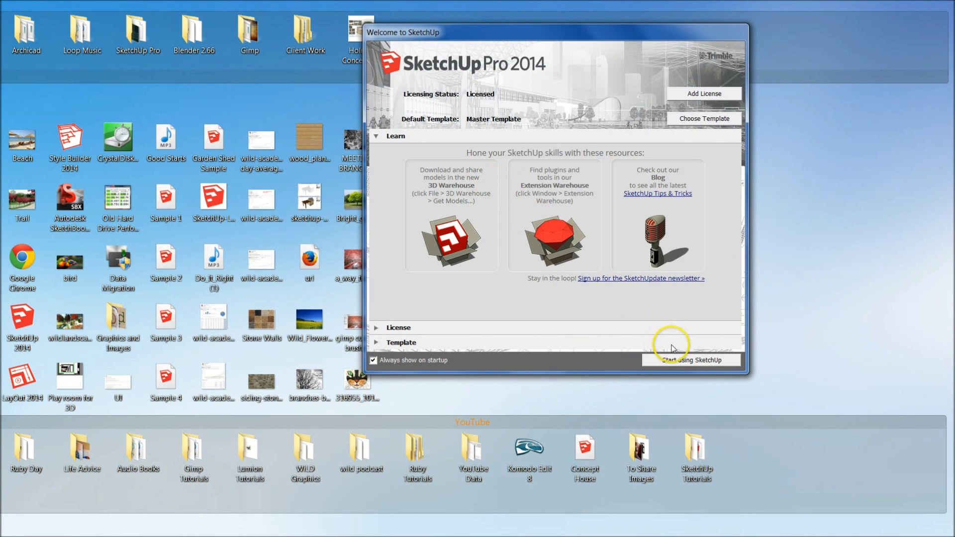
left_click(692, 361)
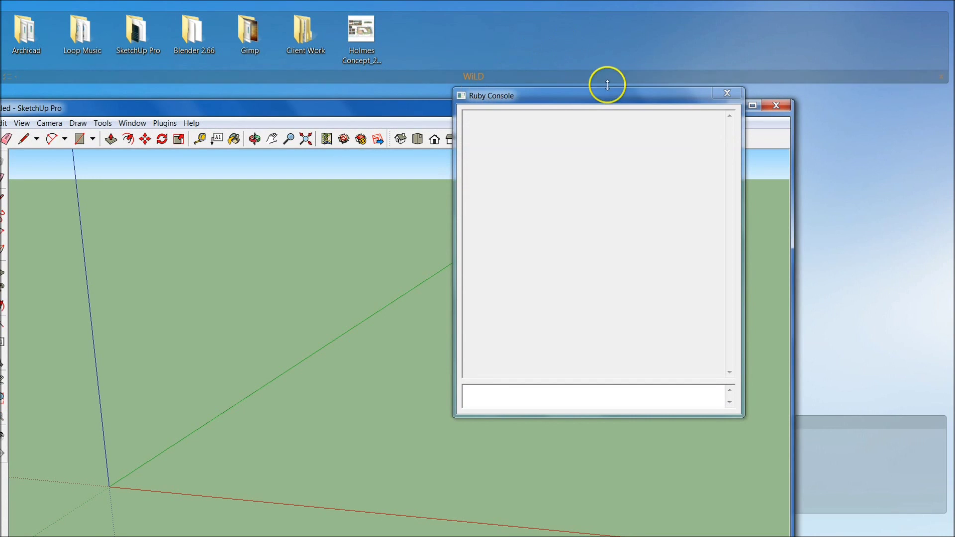
left_click(727, 93)
left_click_drag(499, 107, 625, 2)
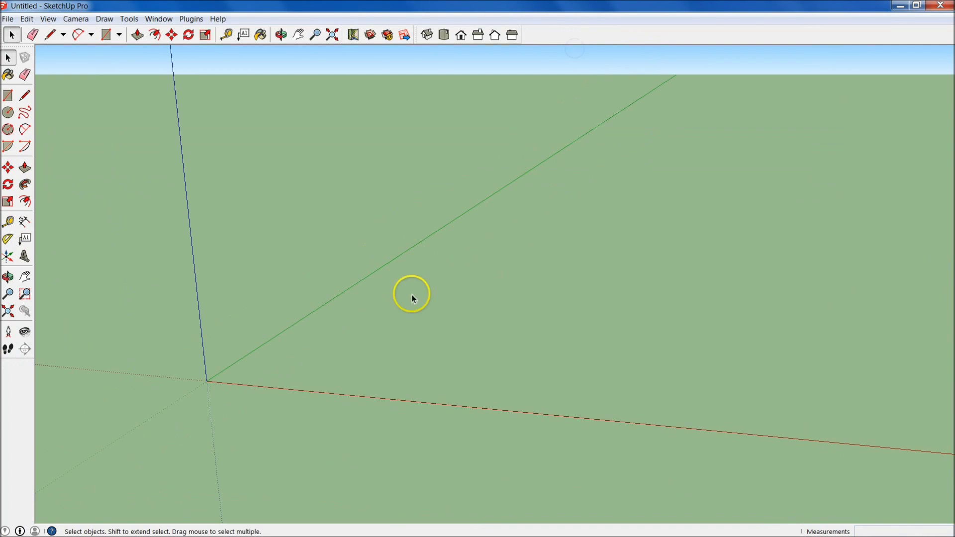
middle_click_drag(289, 319, 455, 407)
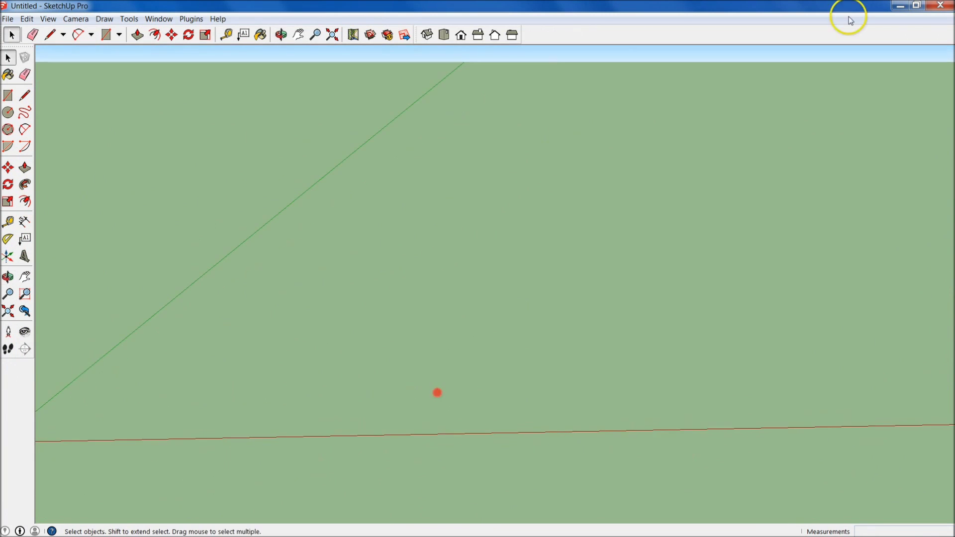
Step: Relaunch SketchUp and arrange its welcome window beside the SketchUp Make welcome image in Paint to compare them
left_click(901, 5)
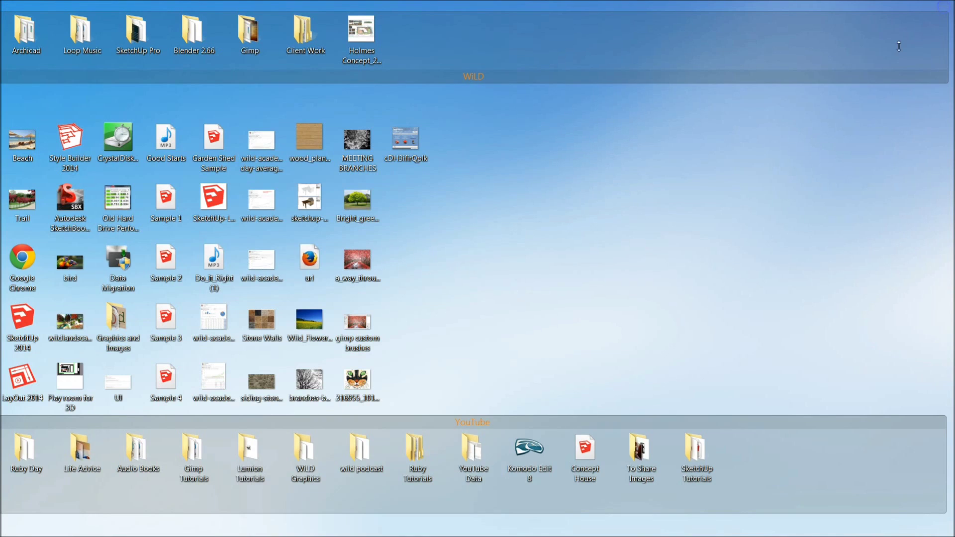
double_click(23, 320)
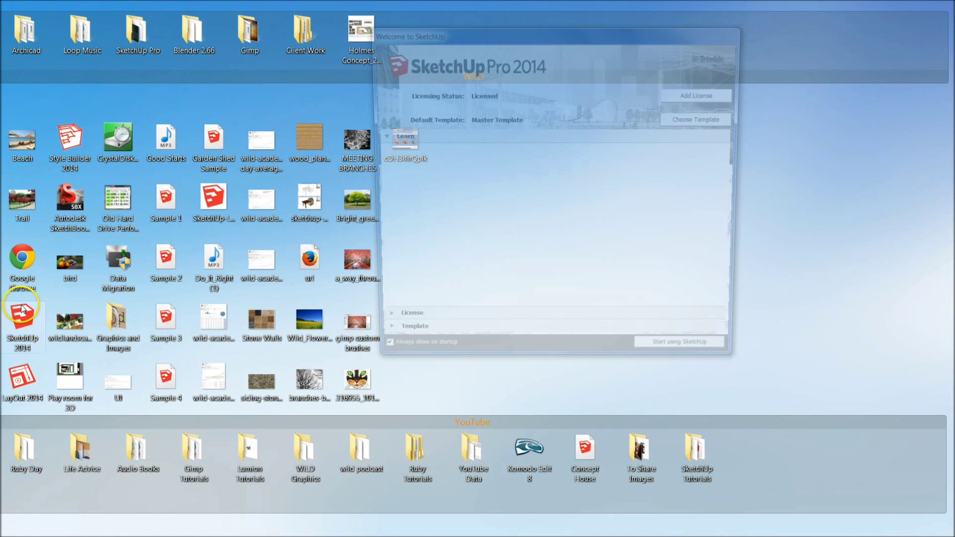
mouse_move(534, 35)
left_mouse_down()
mouse_move(589, 69)
mouse_move(538, 69)
left_mouse_up()
key("alt+Tab")
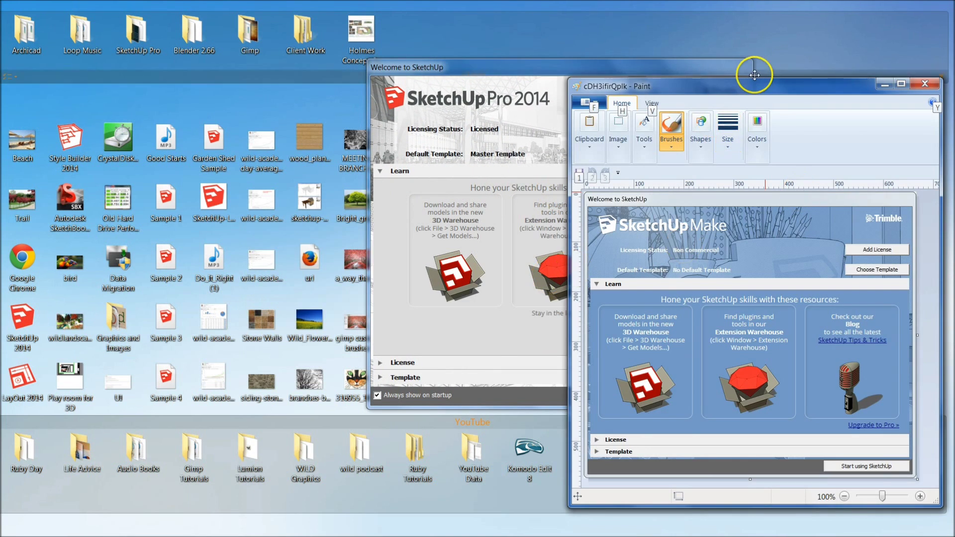
left_click_drag(746, 90, 748, 69)
left_click_drag(490, 69, 415, 65)
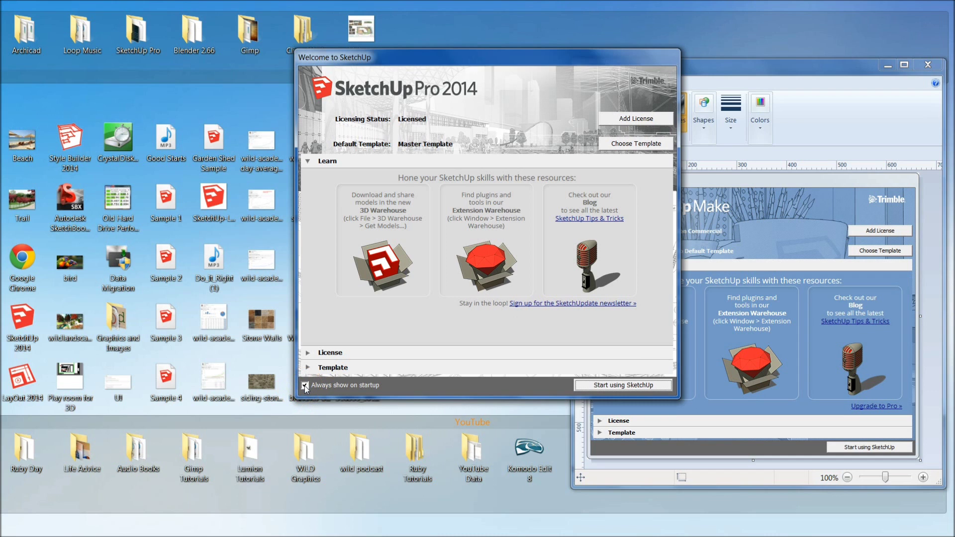
Step: Turn off showing the welcome window on startup, start using SketchUp, and close the program again
left_click(608, 386)
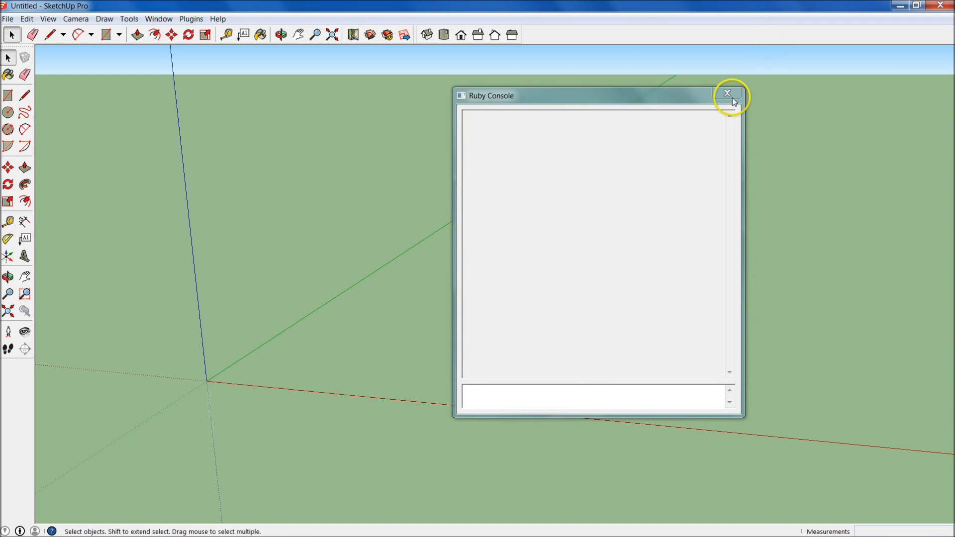
left_click(727, 94)
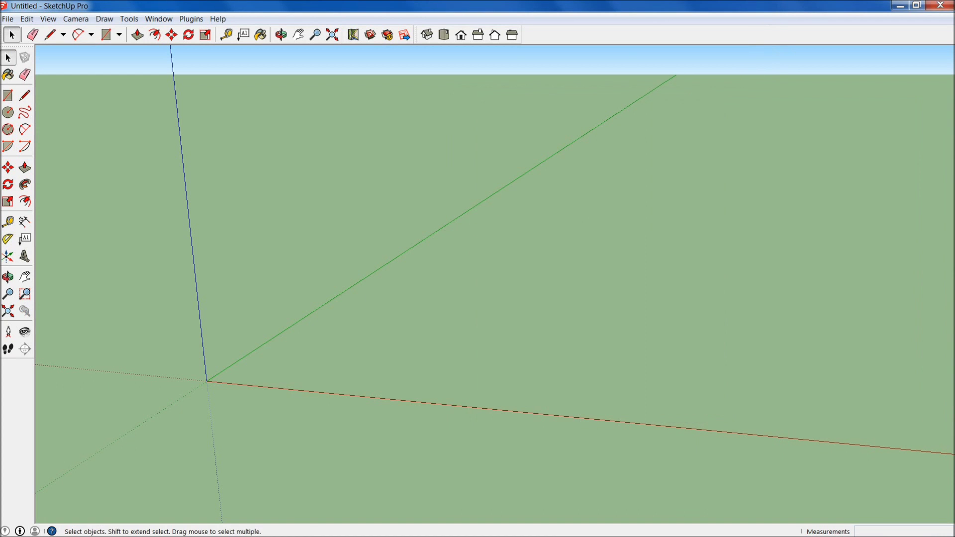
left_click(934, 7)
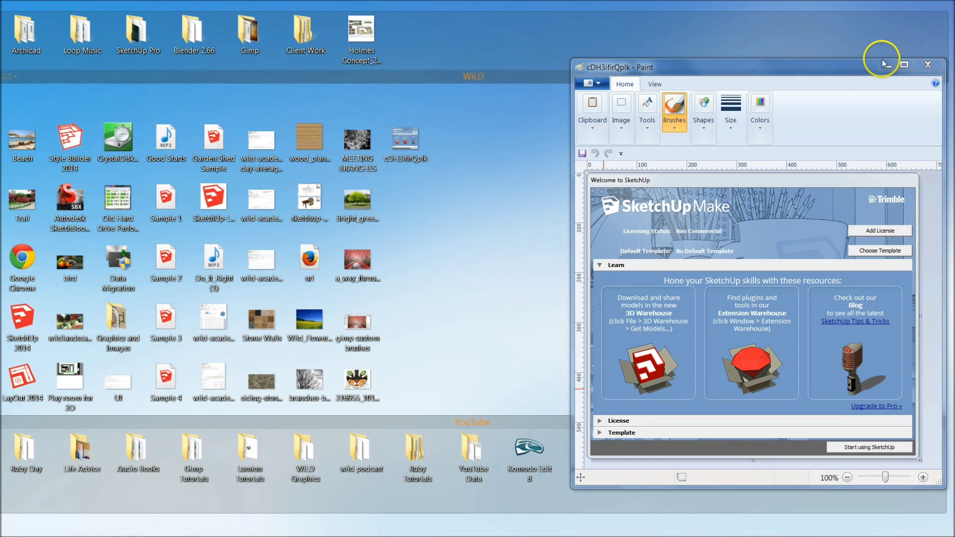
Step: Minimize Paint, relaunch SketchUp, and close the Ruby Console to reach the empty template scene
left_click(886, 64)
left_click(24, 317)
double_click(22, 318)
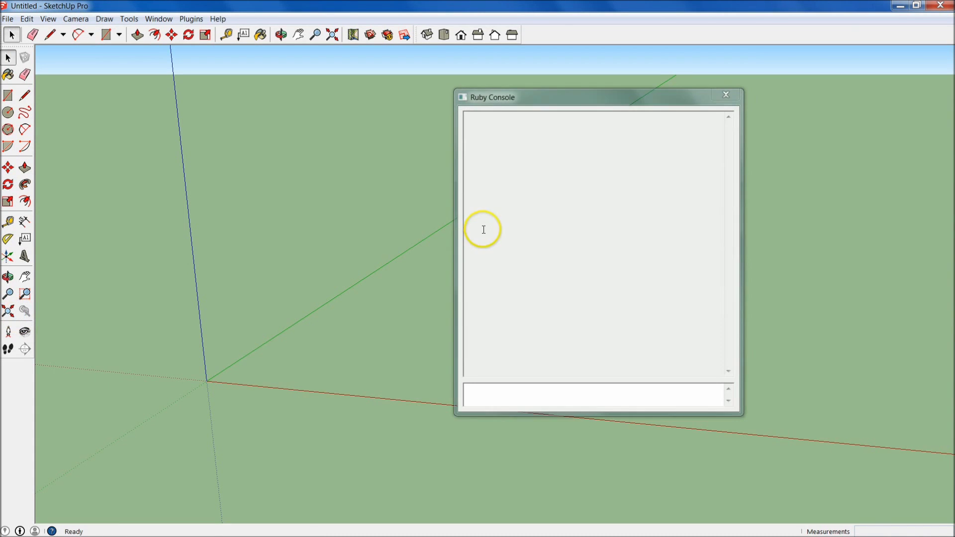
left_click(727, 95)
middle_click_drag(547, 223, 313, 395)
left_click(781, 158)
middle_click_drag(687, 258, 596, 318)
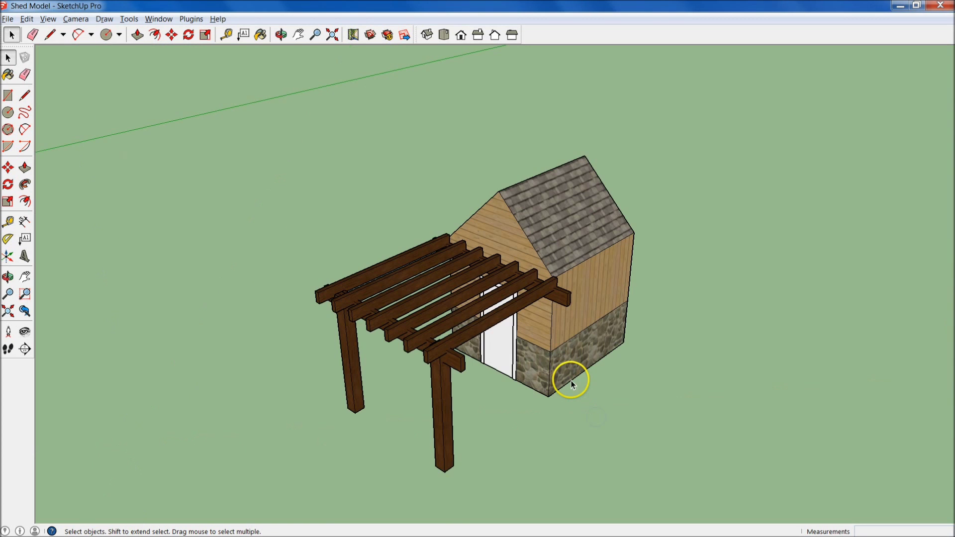
middle_click_drag(630, 348, 516, 384)
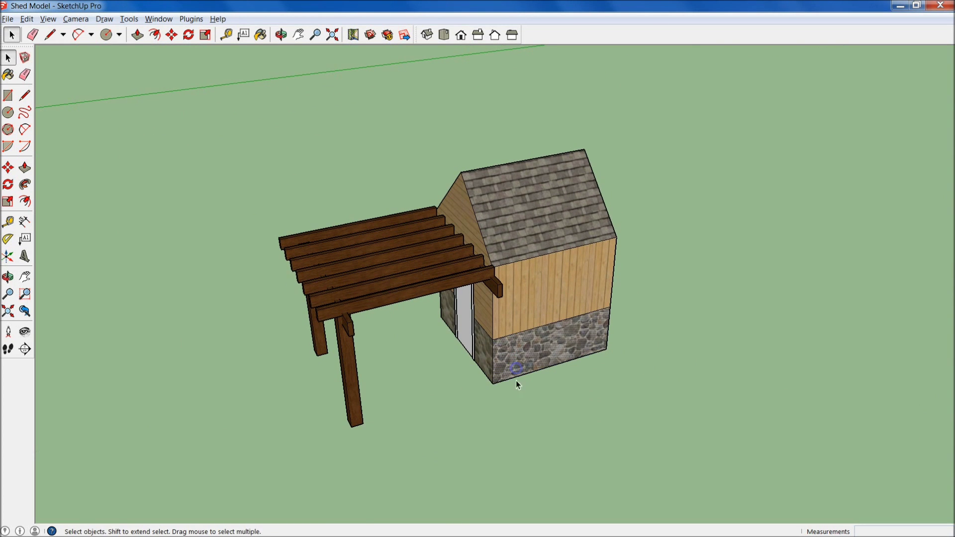
scroll(490, 380, "up", 3)
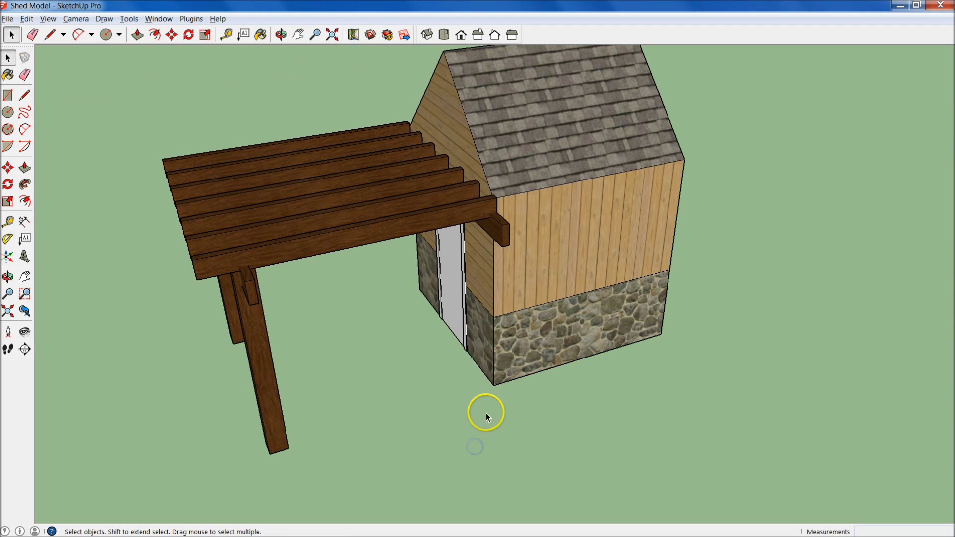
scroll(495, 385, "down", 5)
left_click_drag(273, 155, 697, 467)
key("m")
left_click(491, 377)
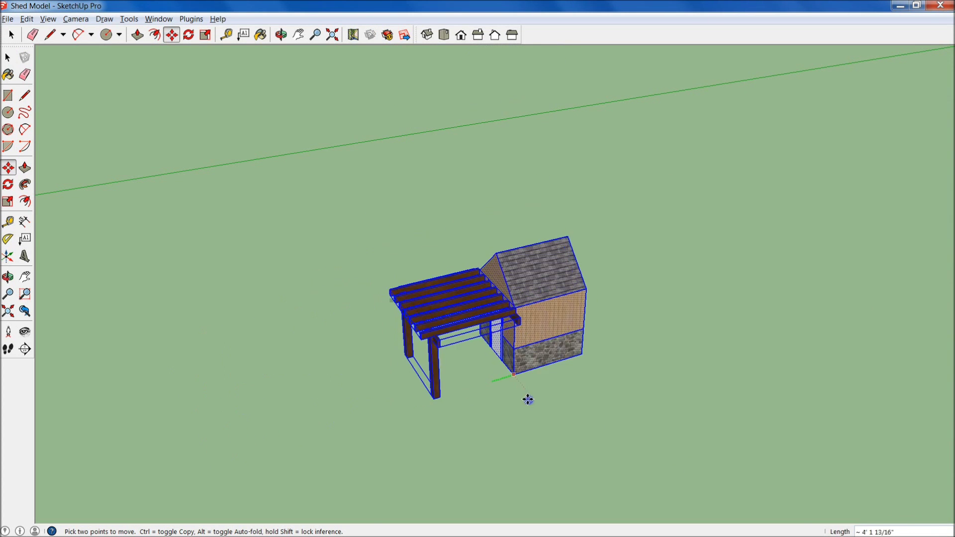
key("Escape")
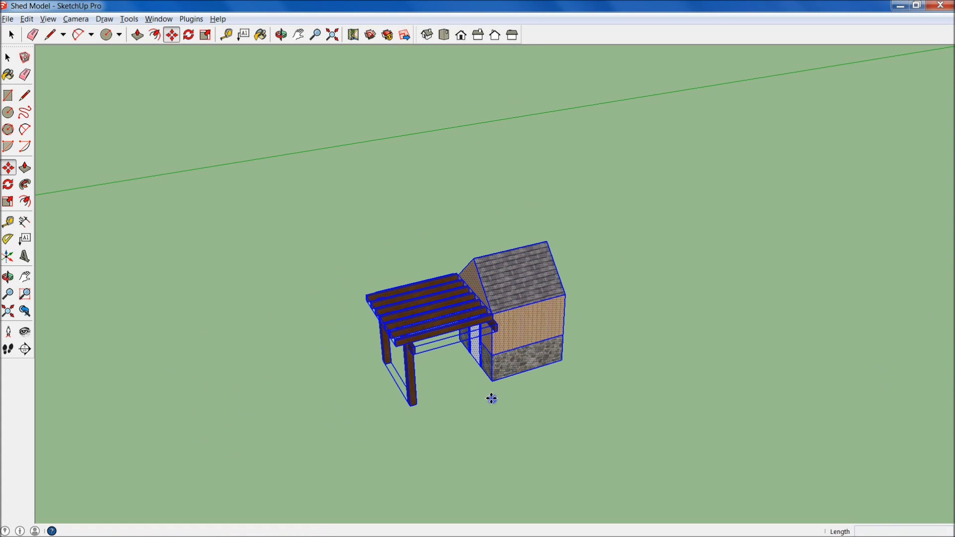
key("space")
left_click(569, 435)
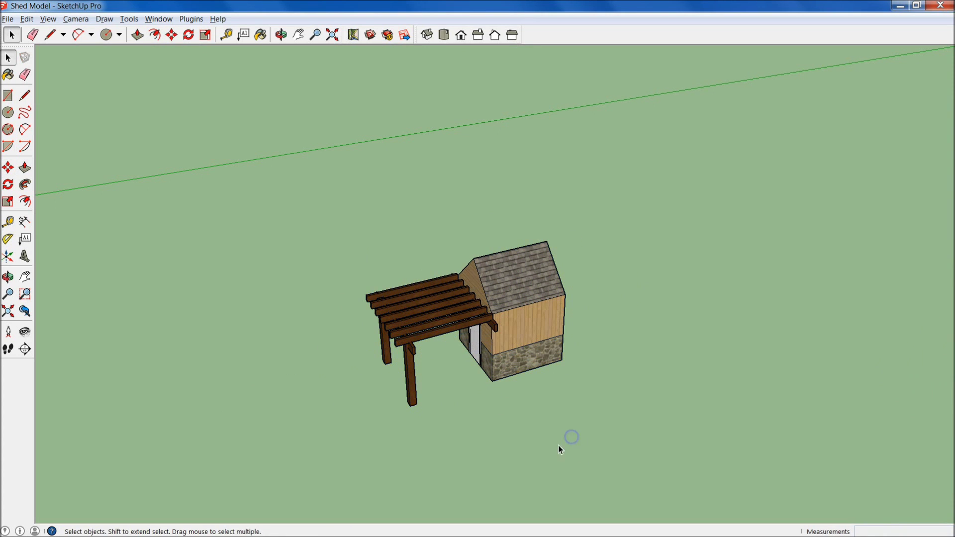
Step: Turn on the crosshairs display in the drawing preferences and apply the change
left_click(159, 19)
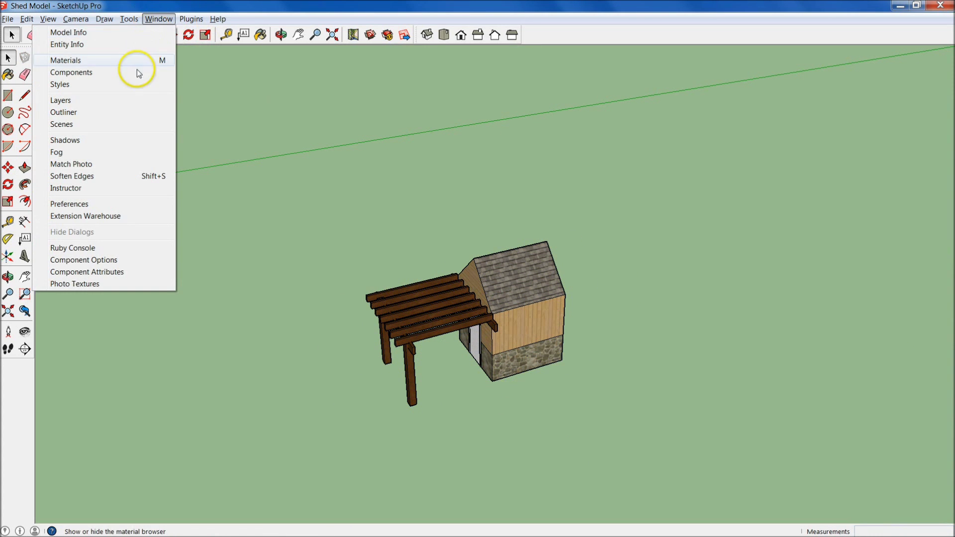
left_click(116, 204)
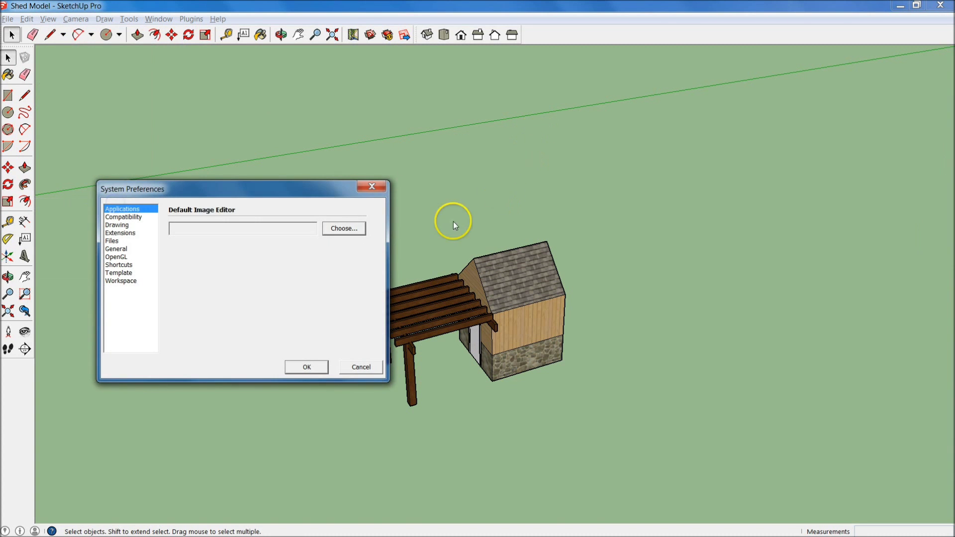
left_click(116, 225)
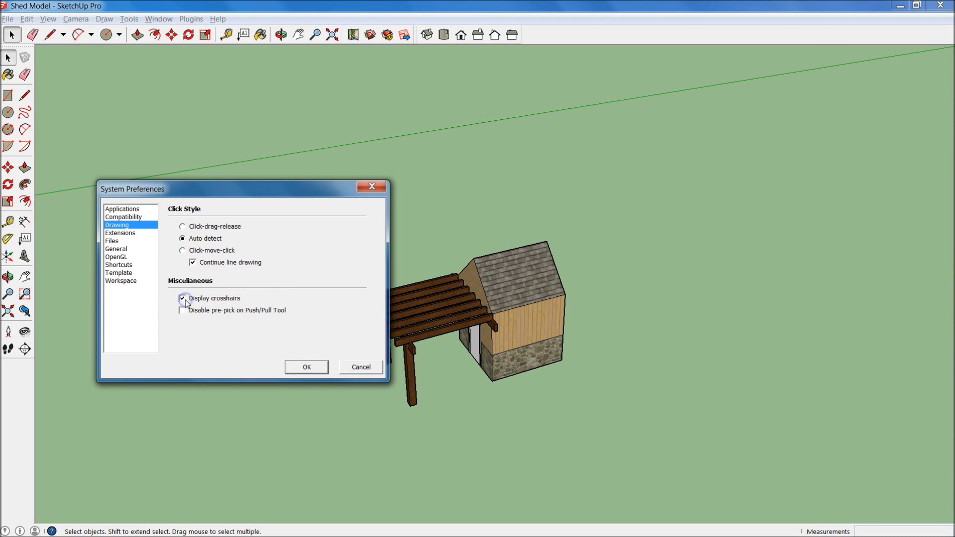
left_click(306, 367)
Step: Select the whole shed and pergola, try moving them by the shed's near bottom corner, and put them back
left_click_drag(315, 171, 654, 436)
key("m")
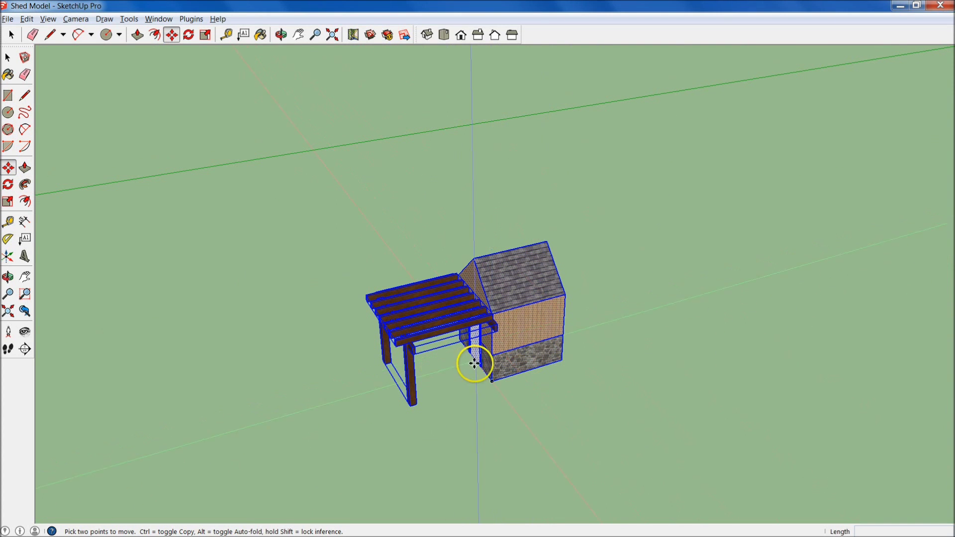
left_click(495, 384)
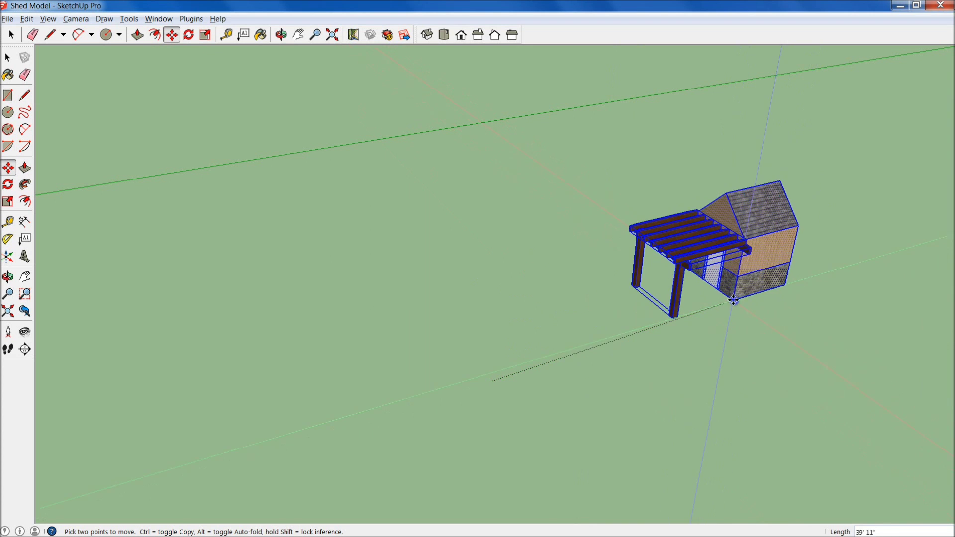
left_click(491, 380)
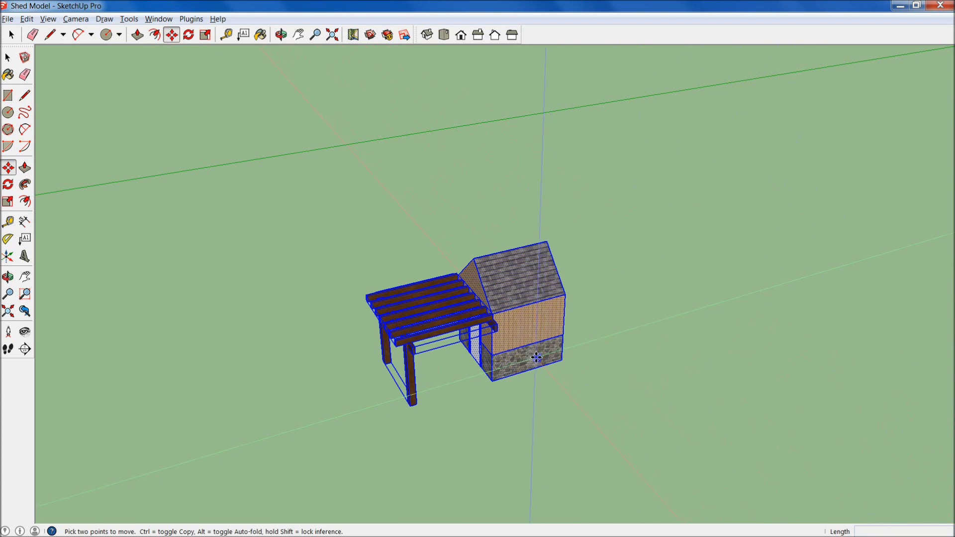
scroll(489, 342, "up", 4)
key("space")
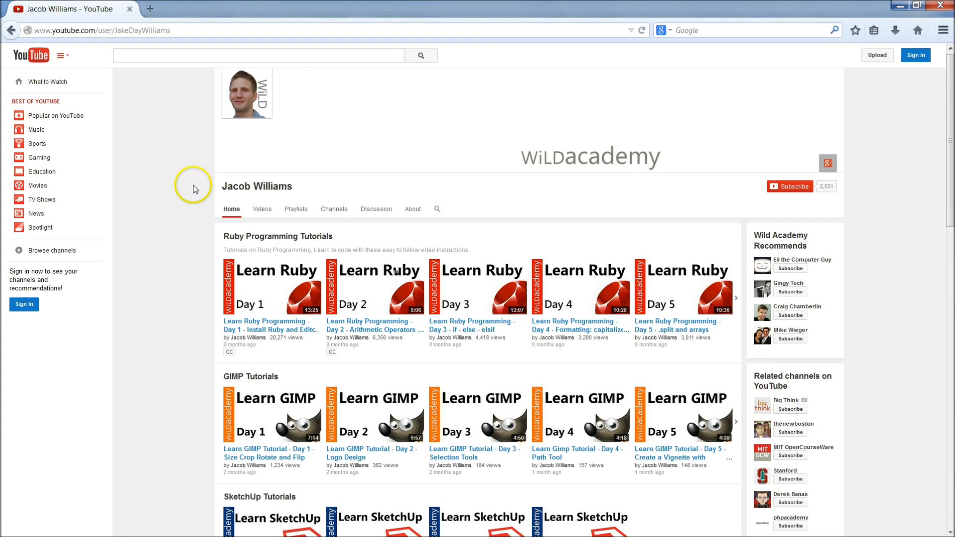
Step: Look through the tutorial sections on the WiLDacademy YouTube channel page in the browser
scroll(195, 171, "down", 10)
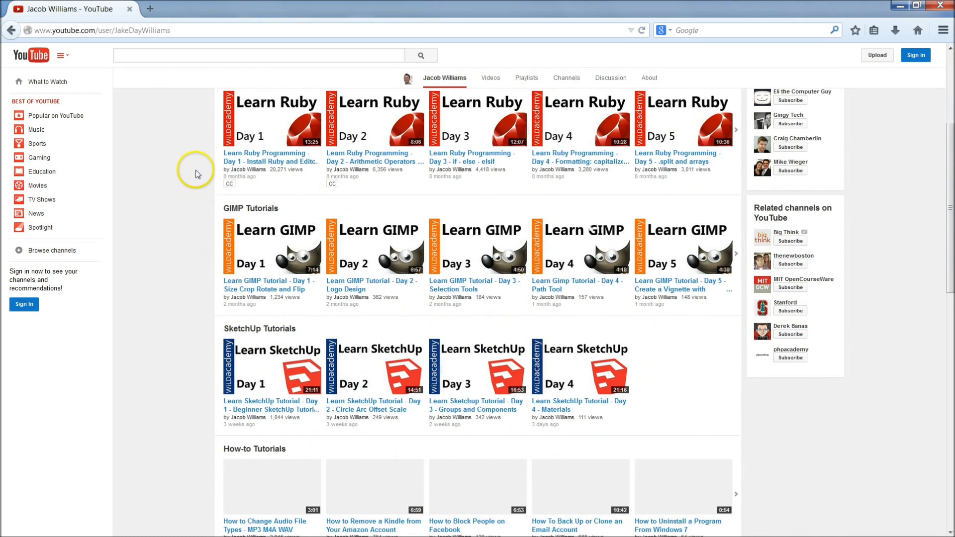
scroll(194, 189, "down", 10)
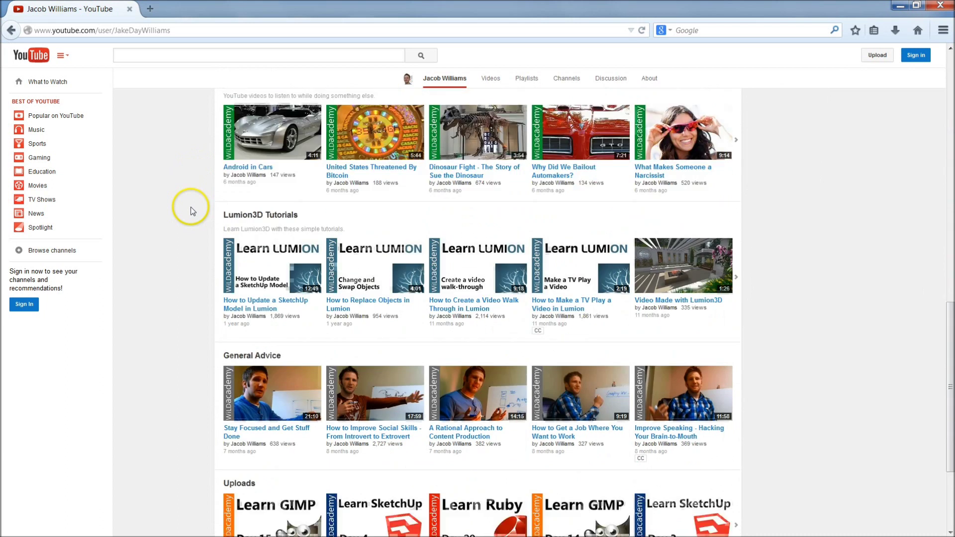
scroll(189, 211, "up", 20)
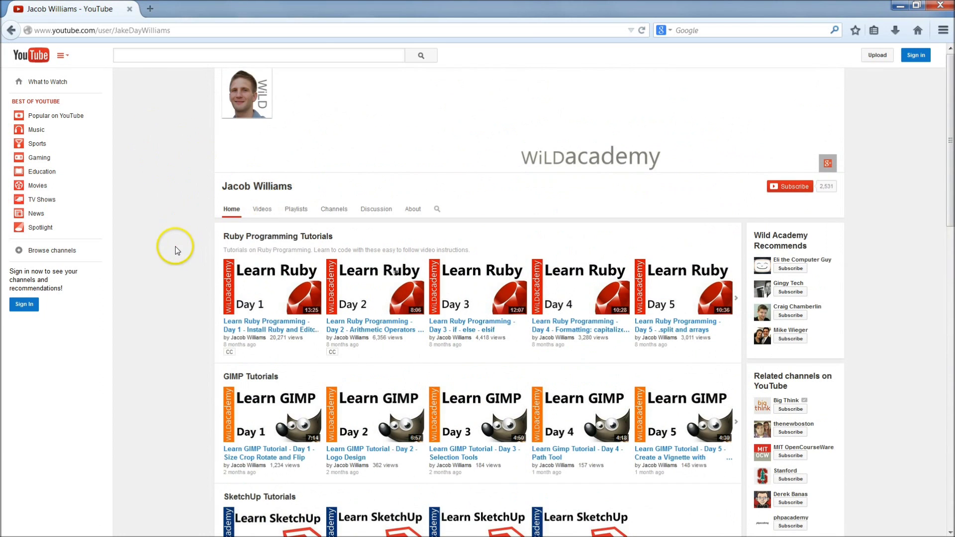
scroll(154, 276, "down", 3)
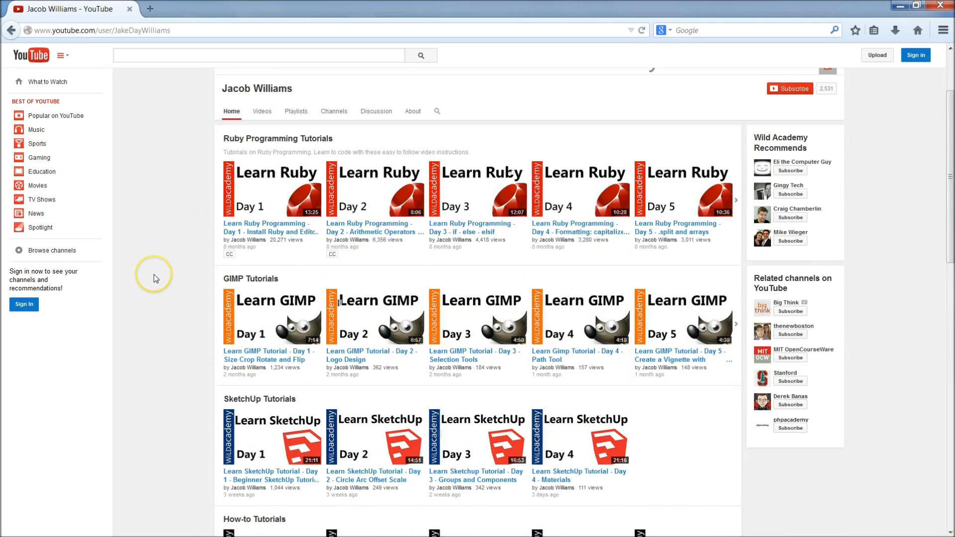
scroll(154, 273, "down", 15)
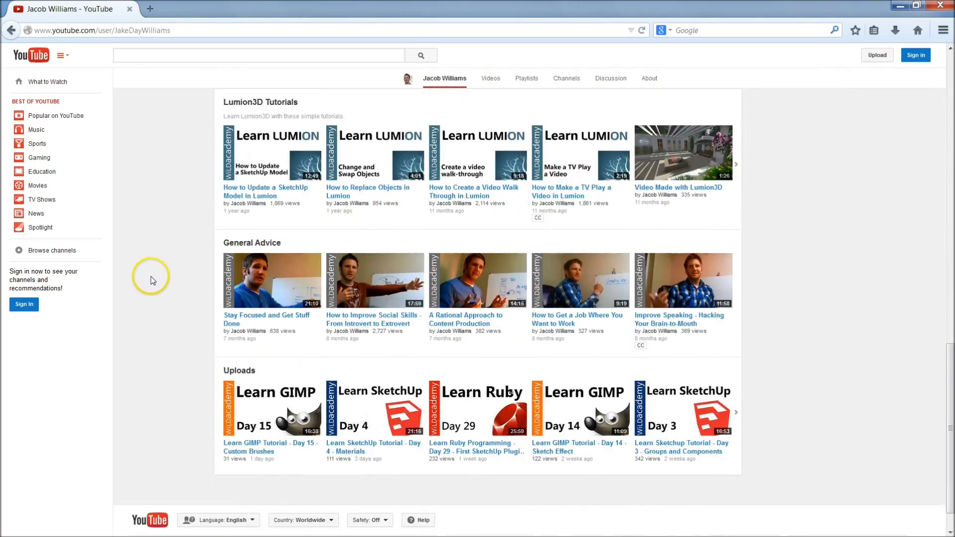
scroll(150, 276, "up", 15)
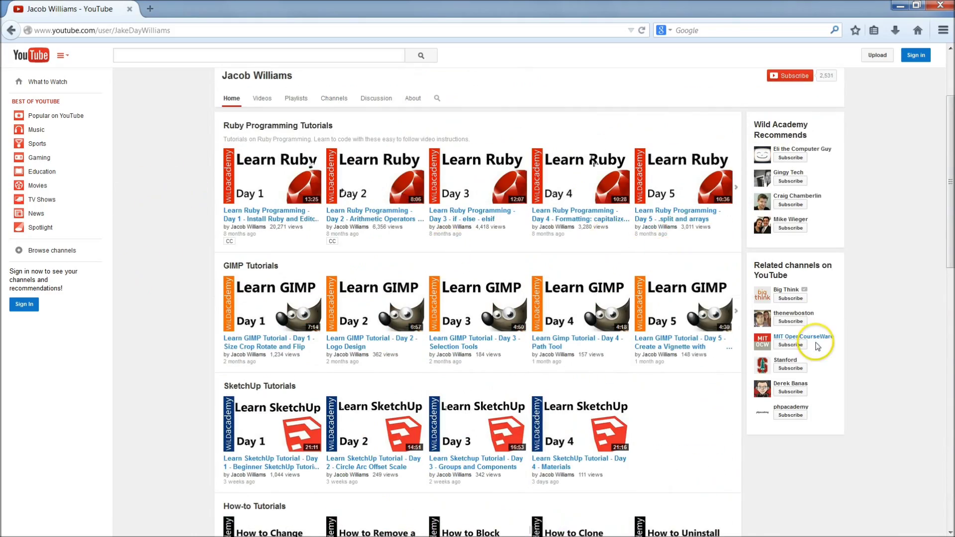
scroll(840, 408, "up", 3)
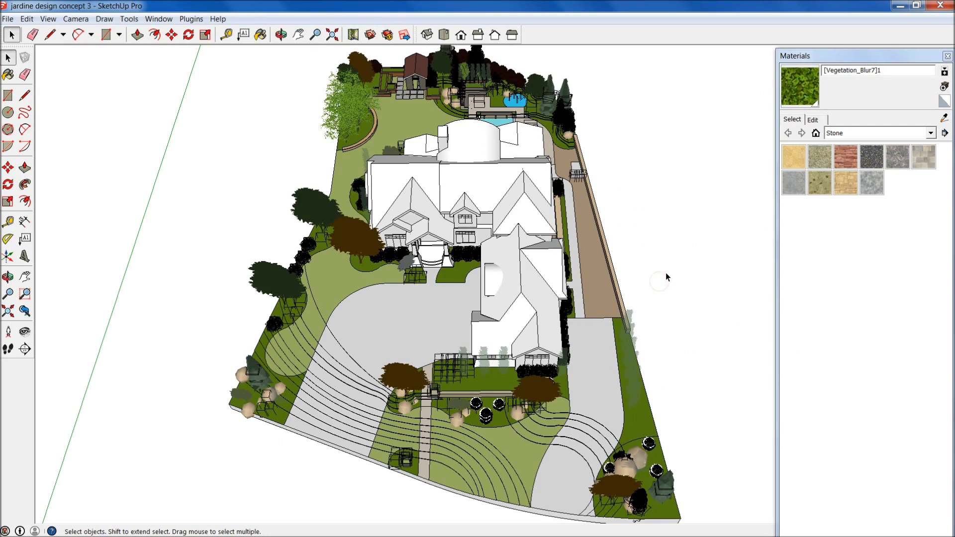
Step: Examine the jardine design concept 3 model in SketchUp from several angles and browse its in-model materials
middle_click_drag(666, 273, 651, 117)
left_click(652, 116)
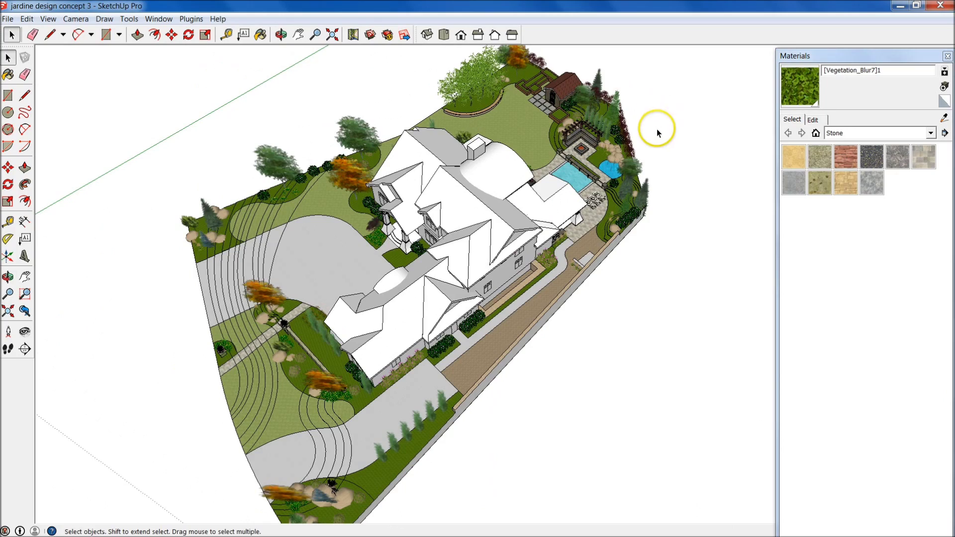
middle_click_drag(645, 171, 562, 363)
middle_click_drag(590, 199, 620, 292)
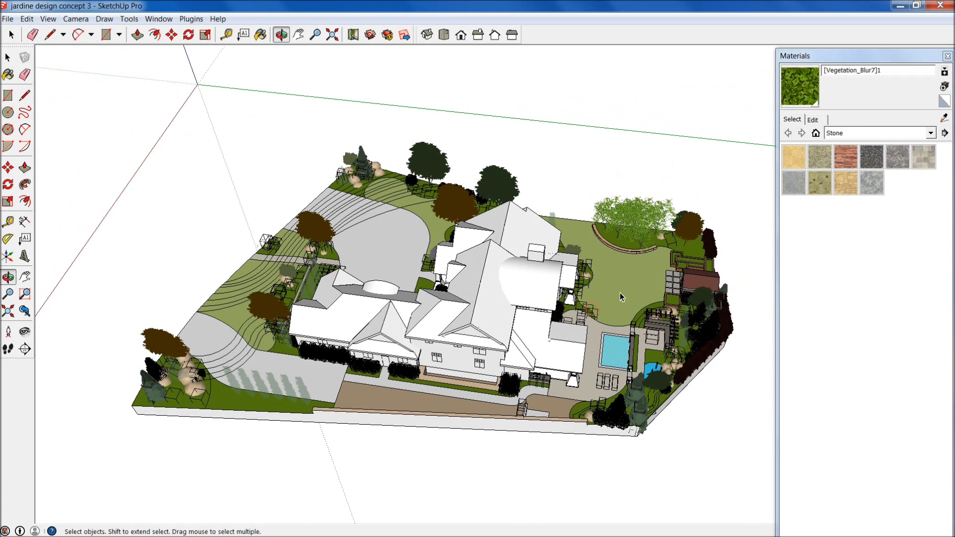
middle_click_drag(619, 171, 531, 319)
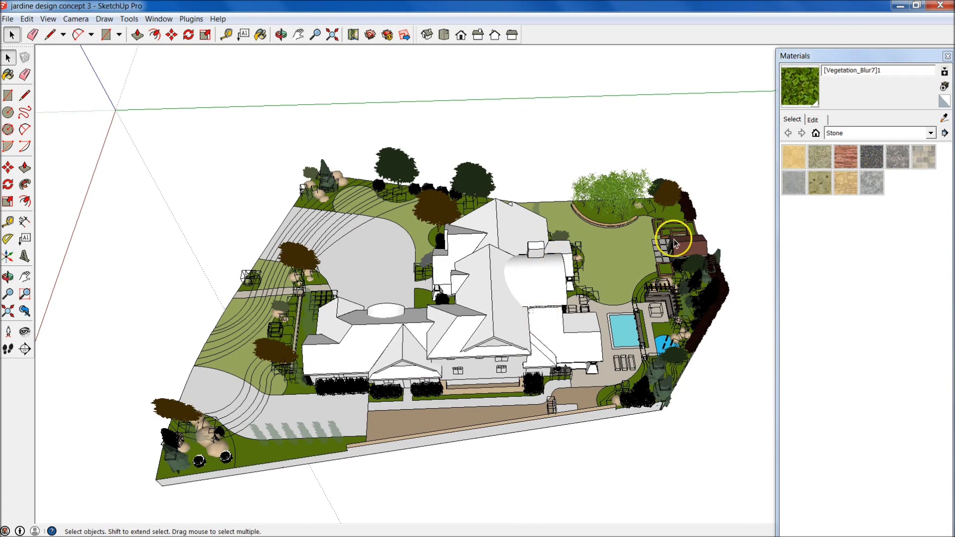
scroll(674, 243, "up", 4)
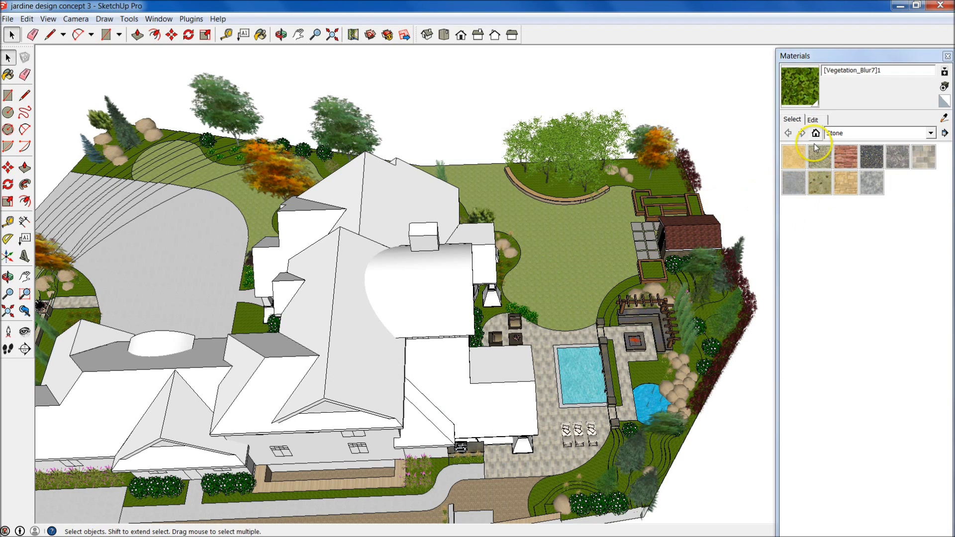
left_click(835, 133)
scroll(840, 149, "up", 4)
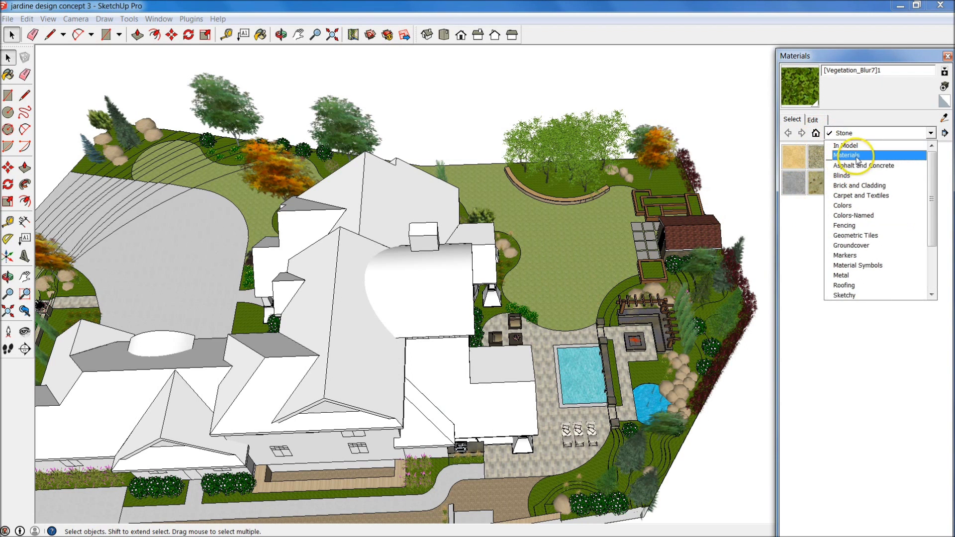
left_click(852, 146)
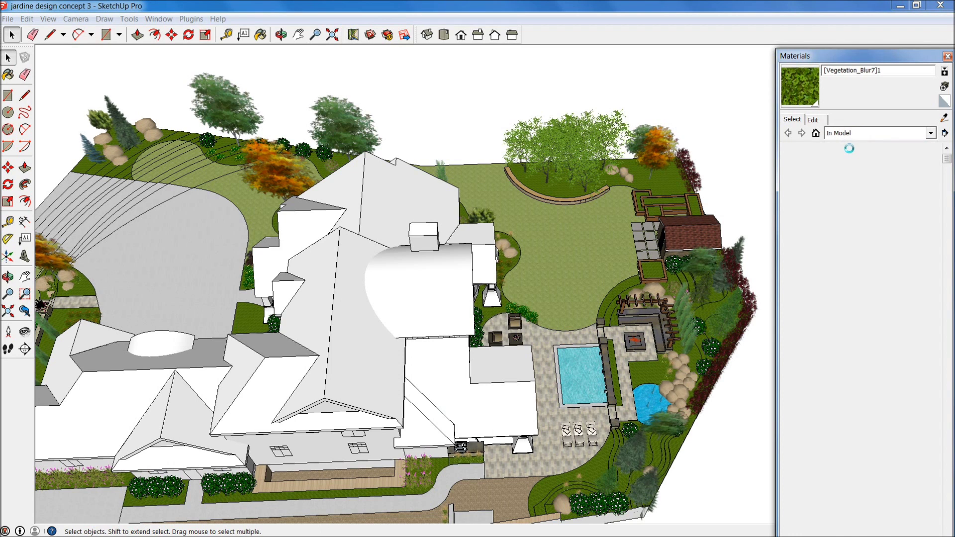
mouse_move(947, 159)
left_mouse_down()
mouse_move(951, 487)
mouse_move(941, 166)
left_mouse_up()
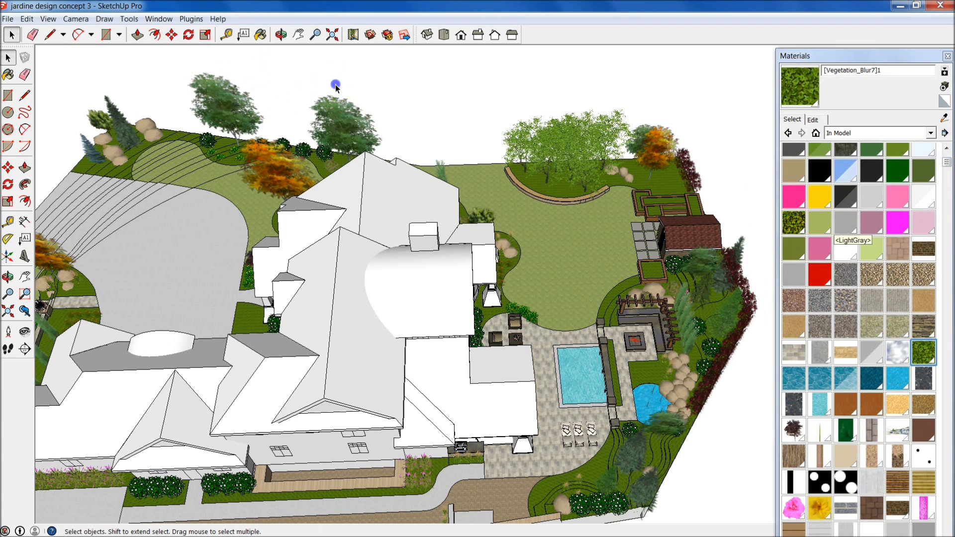
Step: Review the entire model's statistics in the model information and purge the unused items
left_click(161, 19)
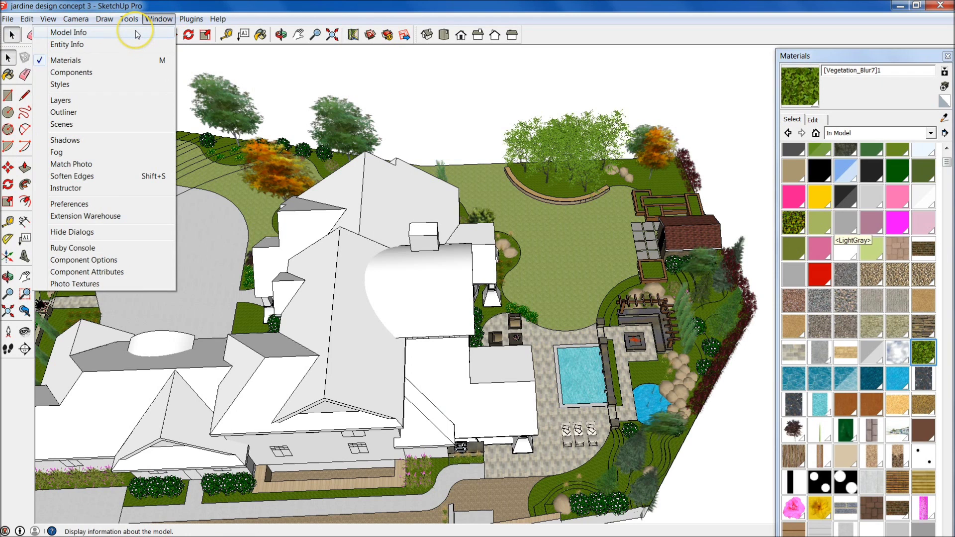
left_click(138, 33)
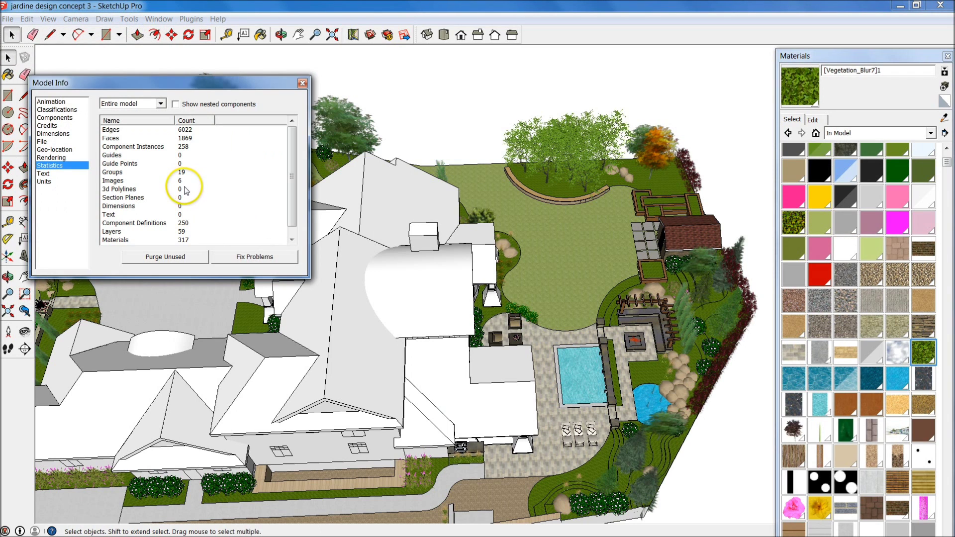
left_click_drag(149, 82, 197, 42)
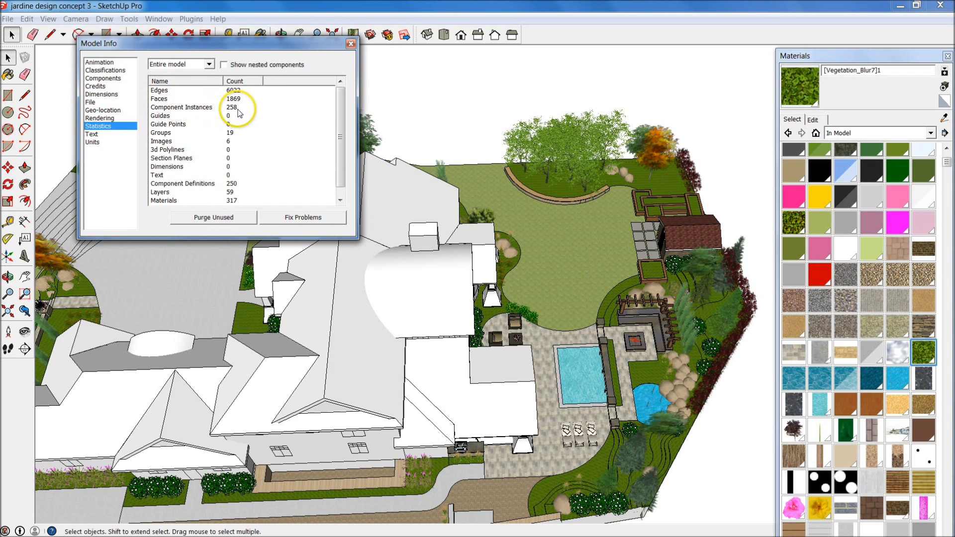
left_click_drag(342, 126, 342, 134)
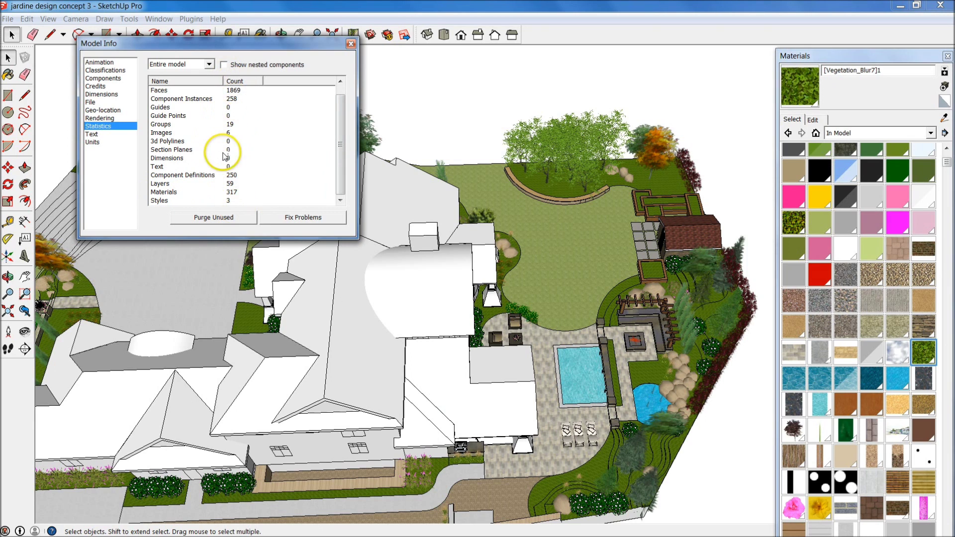
left_click(216, 218)
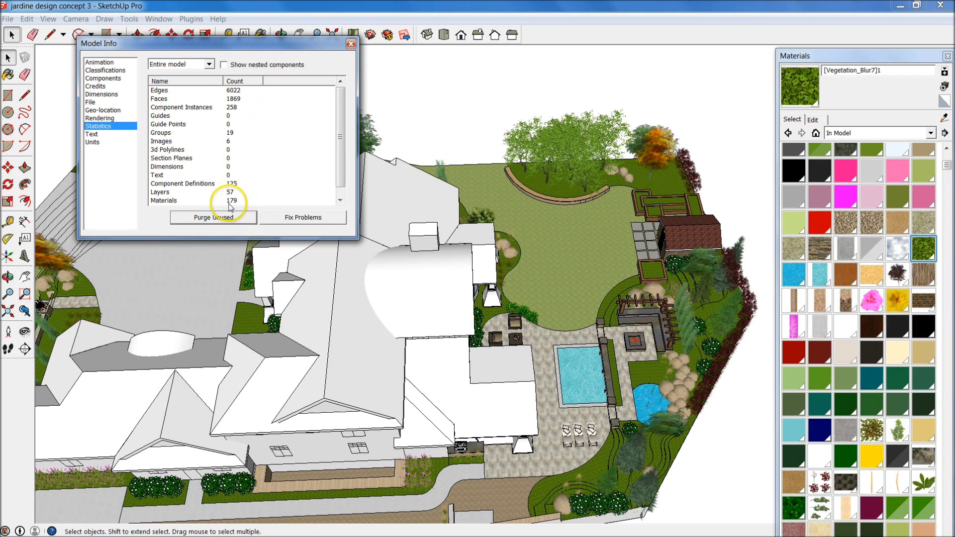
Step: Look through the materials remaining in the landscape model and close the model information
left_click_drag(947, 166, 953, 375)
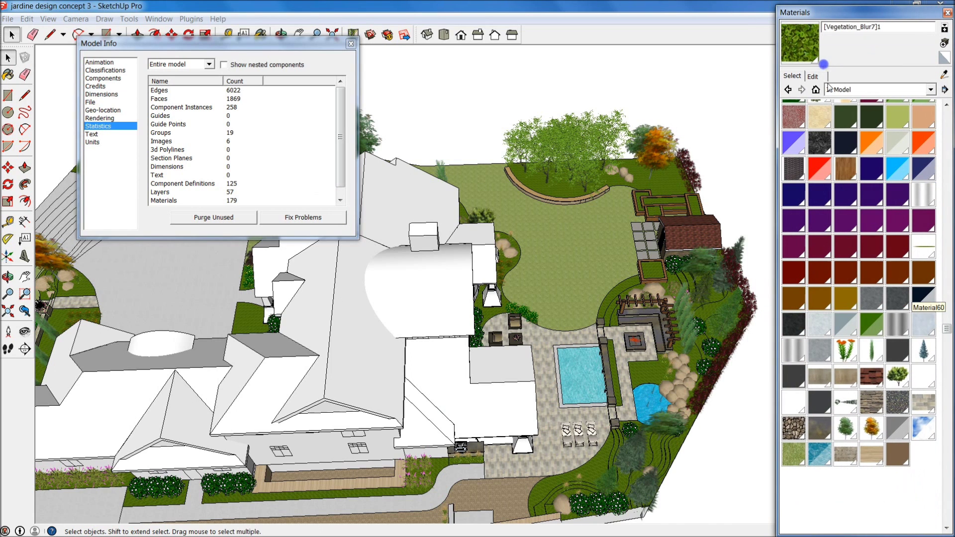
left_click(350, 44)
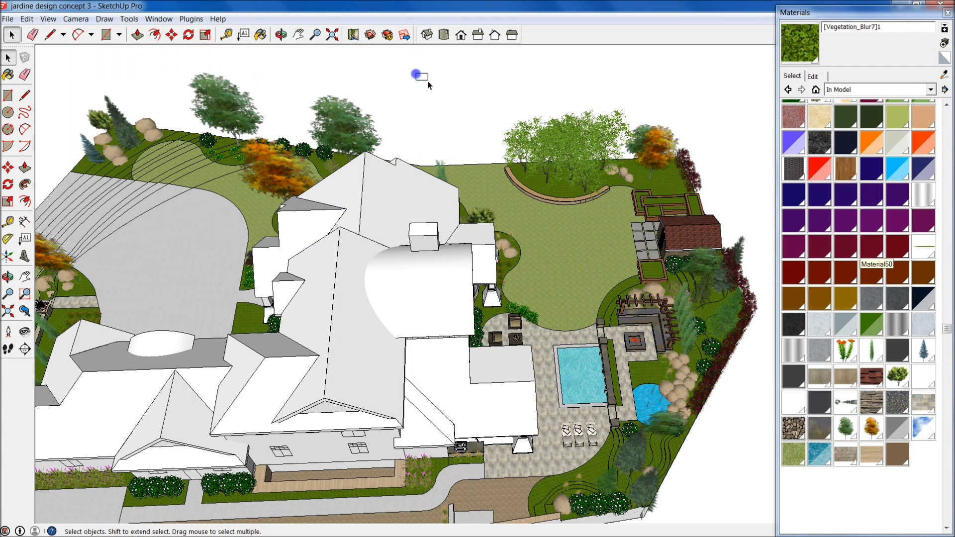
middle_click_drag(432, 270, 590, 370)
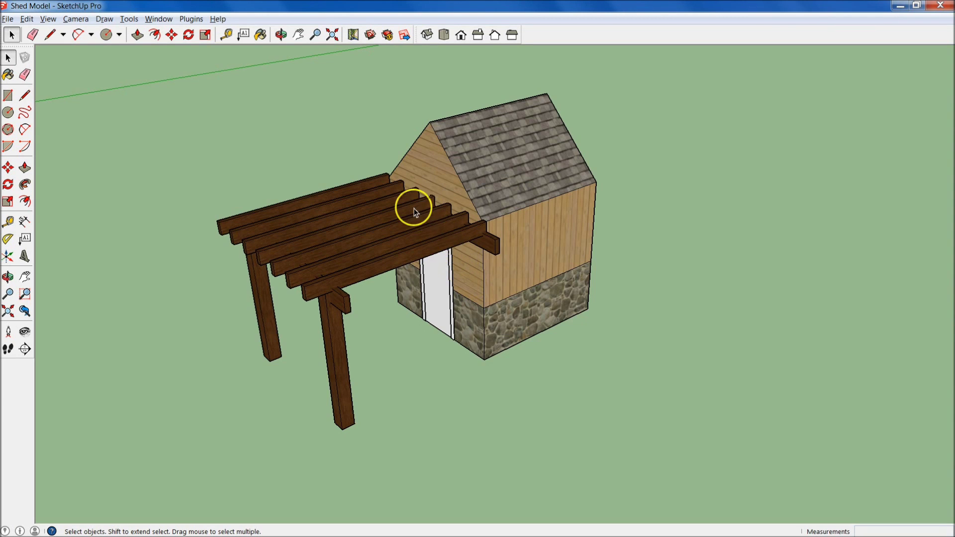
Step: Open the materials browser for the shed model and pick the in-model Cobble_Stone material for painting
middle_click_drag(416, 211, 426, 238, "shift")
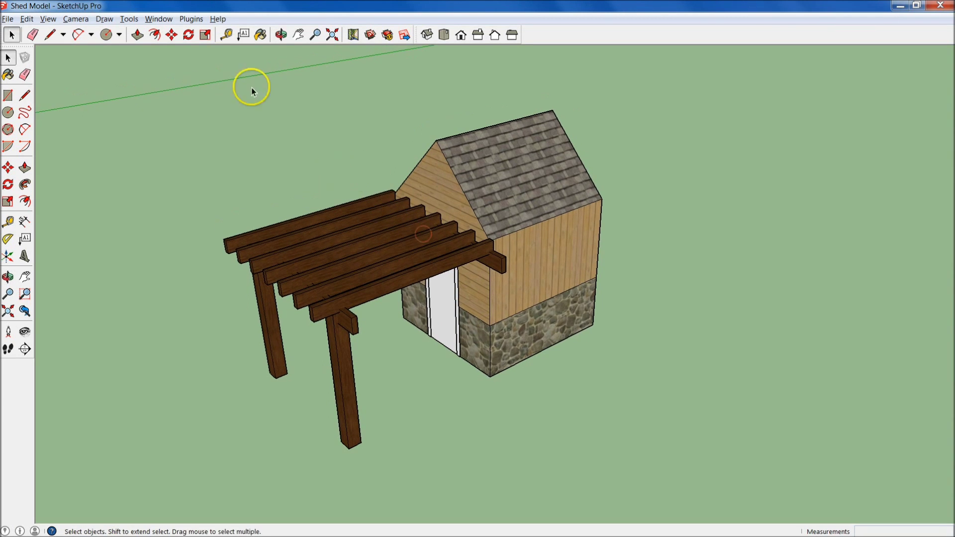
left_click(158, 20)
left_click(122, 60)
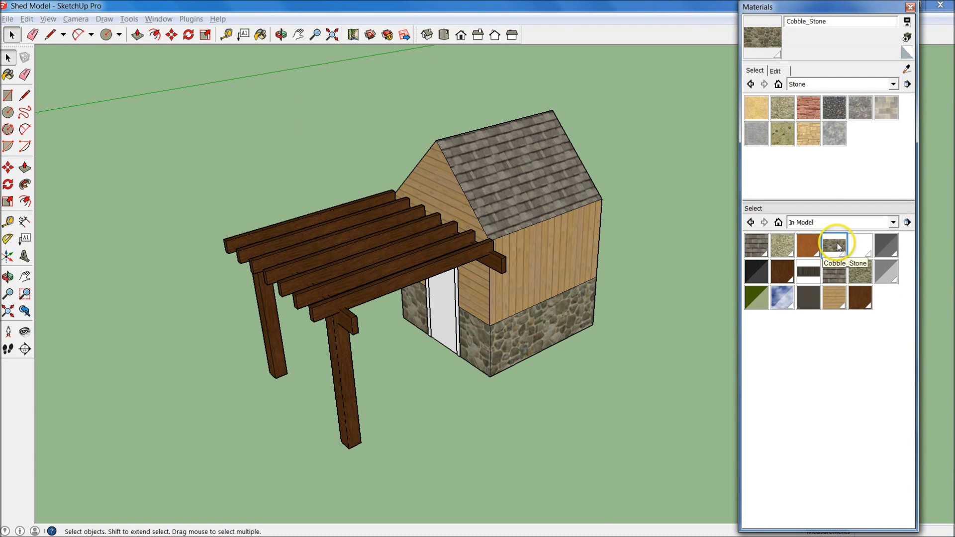
left_click(834, 245)
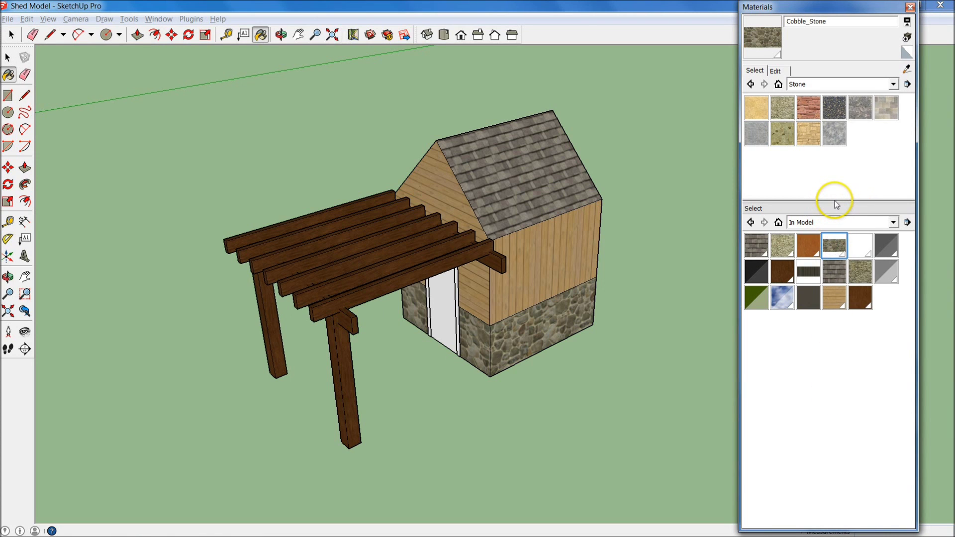
Step: Enlarge the upper material selection area, and hide and show again the secondary area listing the in-model materials
left_click_drag(834, 201, 845, 305)
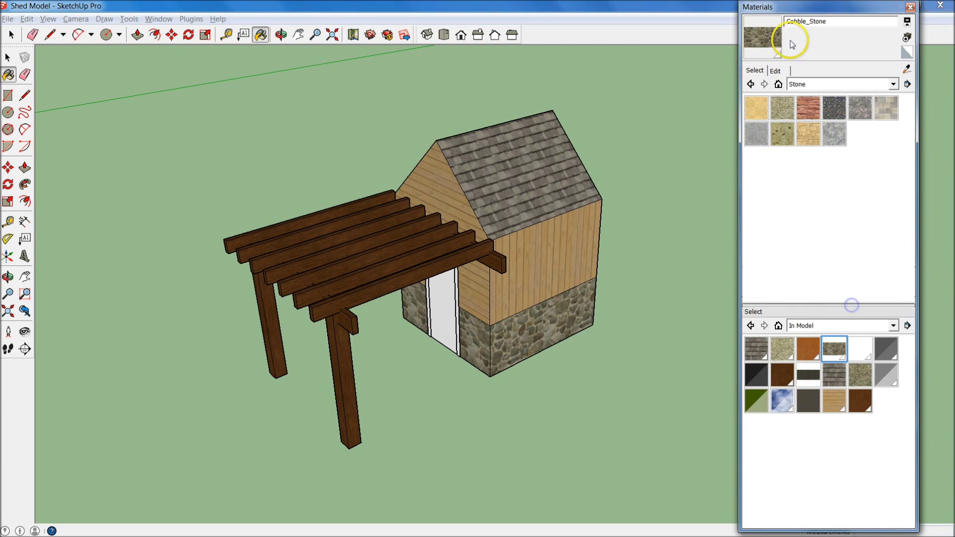
left_click(907, 23)
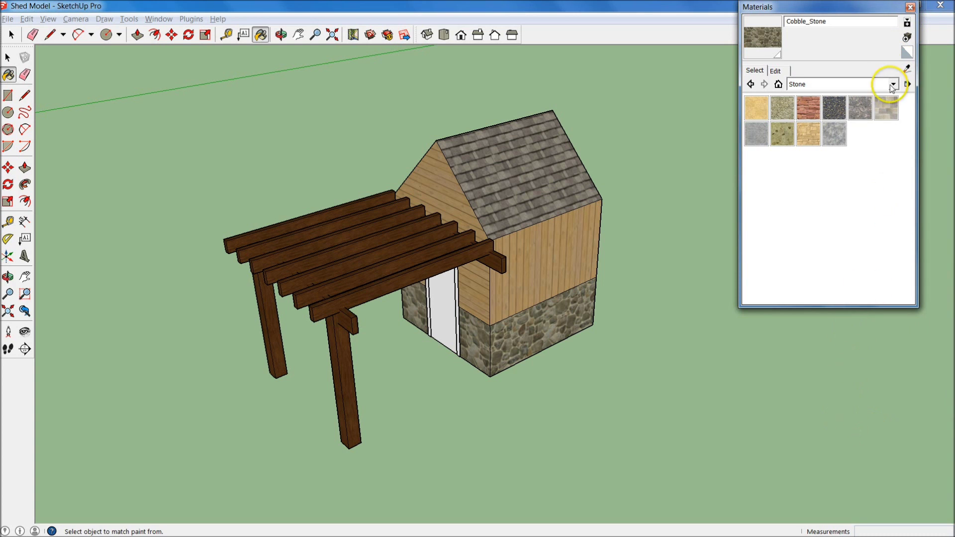
left_click(907, 23)
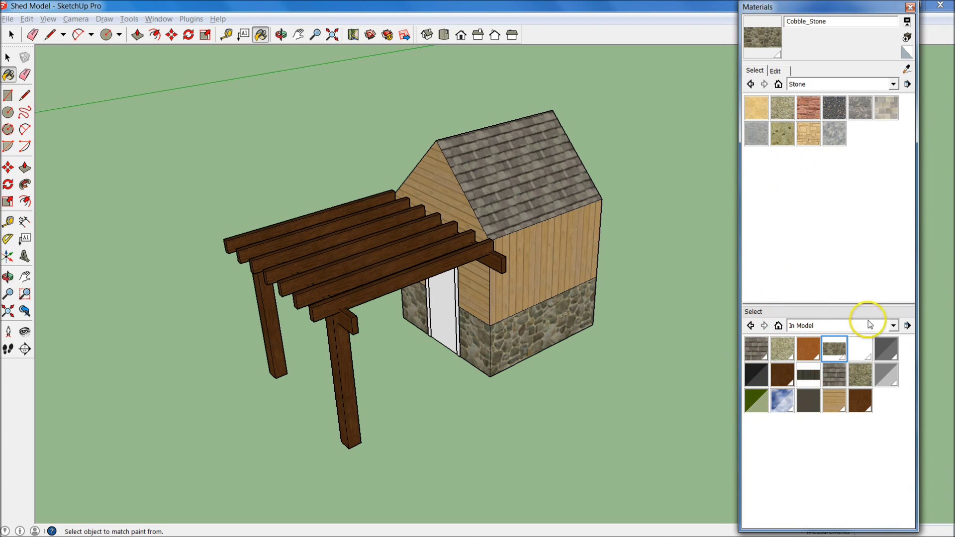
Step: Show the in-model materials in the upper area and the Metal collection in the lower area, and reposition the materials browser
left_click(867, 82)
scroll(842, 115, "up", 5)
left_click(835, 93)
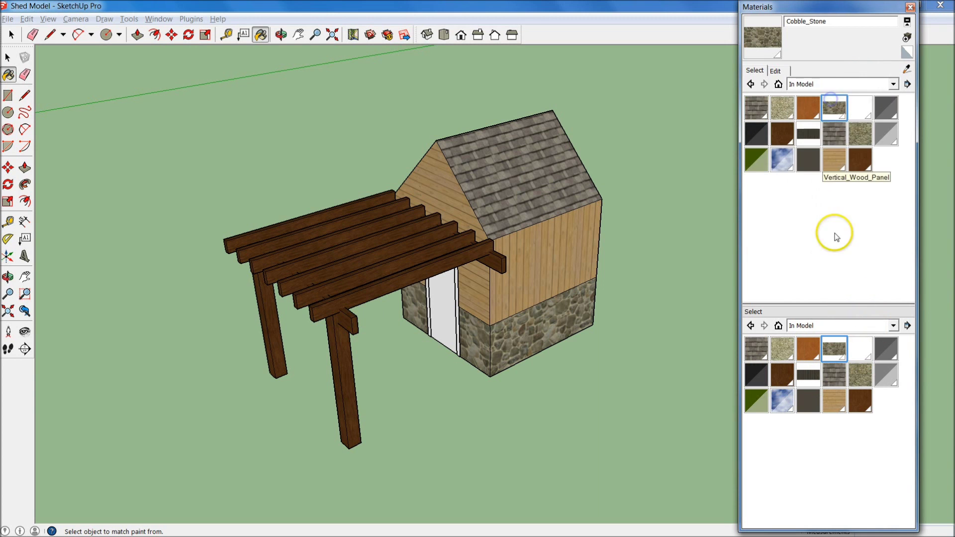
left_click(860, 328)
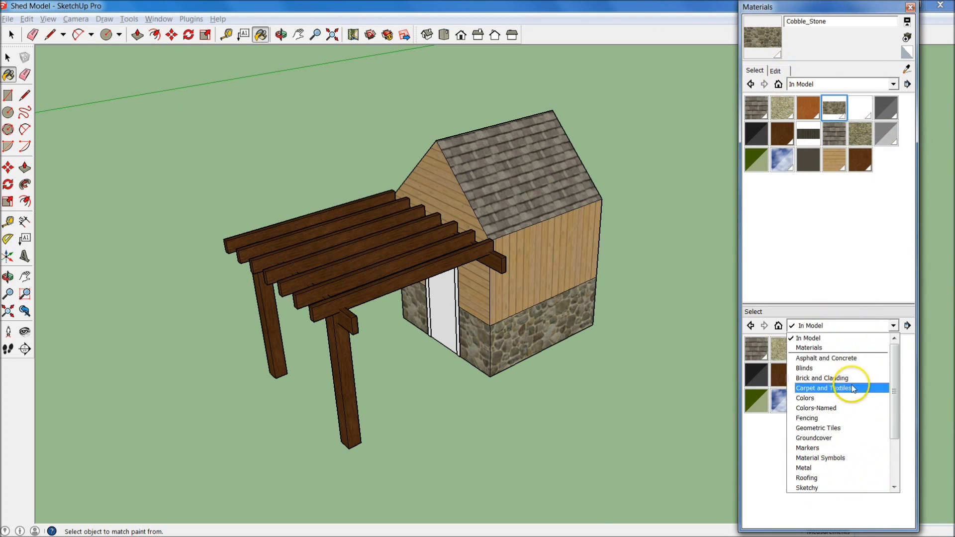
left_click(842, 467)
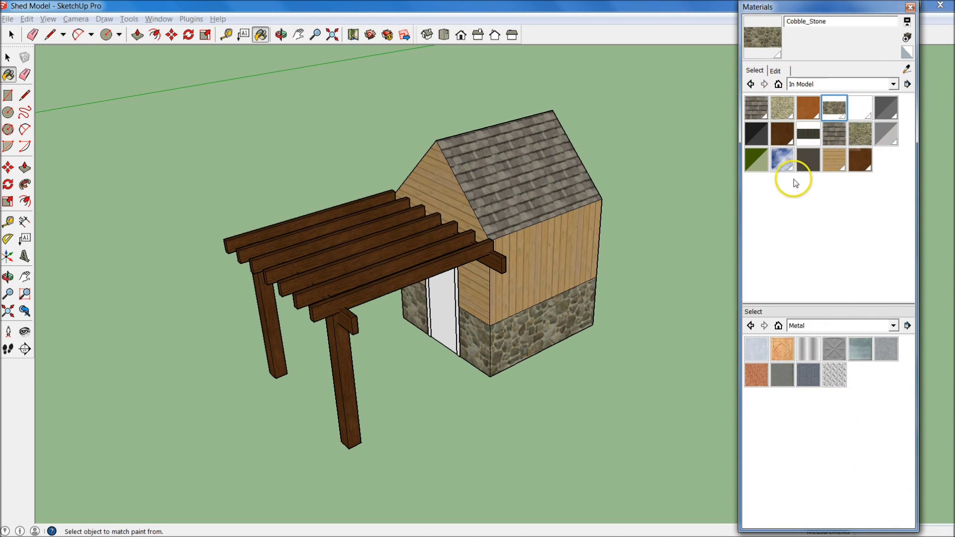
left_click_drag(838, 7, 853, 7)
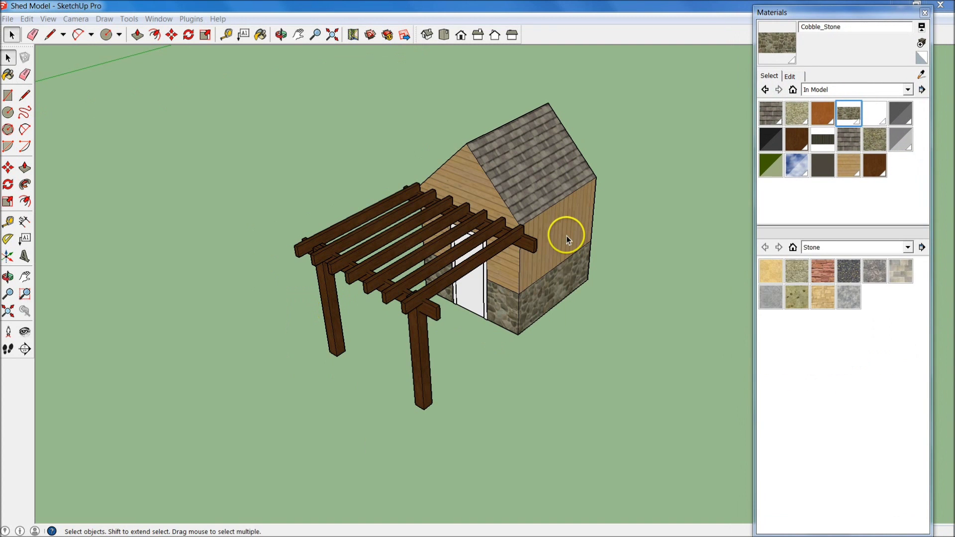
Step: Examine the cobble stone base and the wood siding of the shed up close from several sides
middle_click_drag(567, 239, 526, 273)
scroll(526, 273, "up", 3)
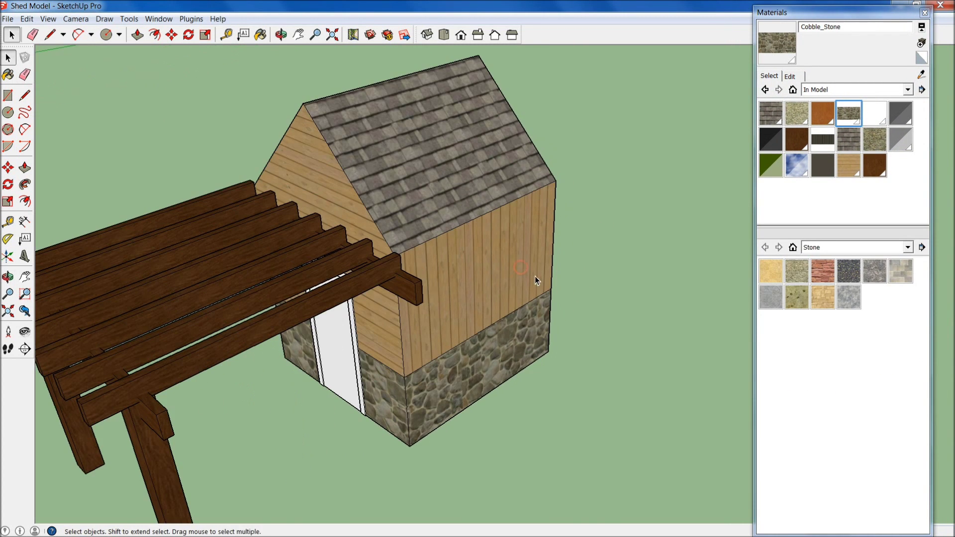
scroll(469, 403, "up", 3)
middle_click_drag(468, 403, 443, 277)
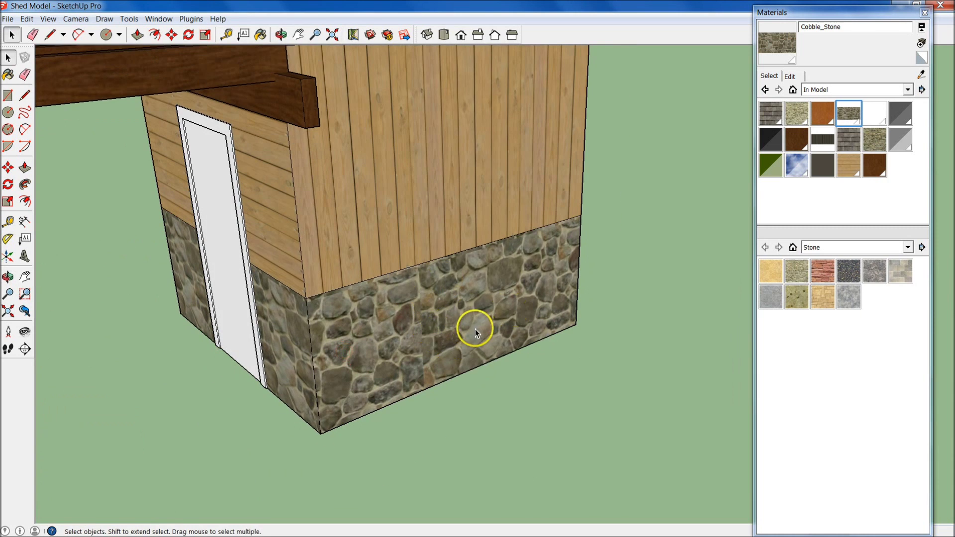
middle_click_drag(473, 326, 170, 320)
middle_click_drag(530, 288, 598, 262)
middle_click_drag(194, 230, 657, 279)
scroll(499, 209, "down", 5)
key("space")
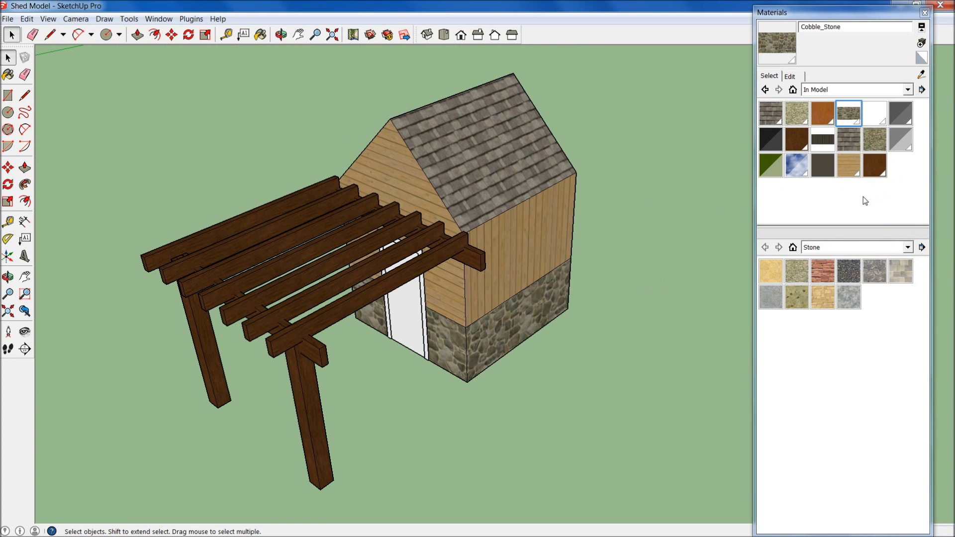
Step: Add the in-model Cobble_Stone material to the Stone collection
left_click(846, 115)
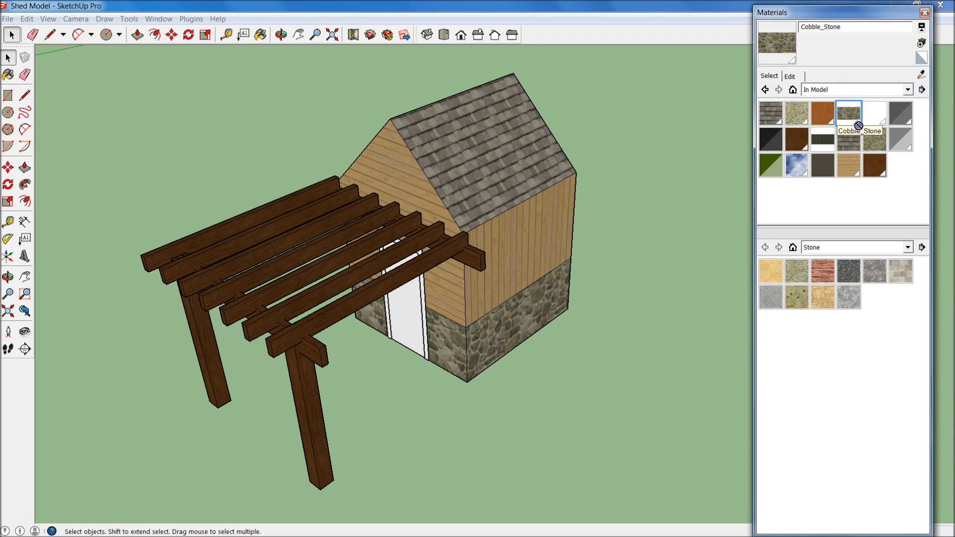
left_click_drag(886, 269, 883, 305)
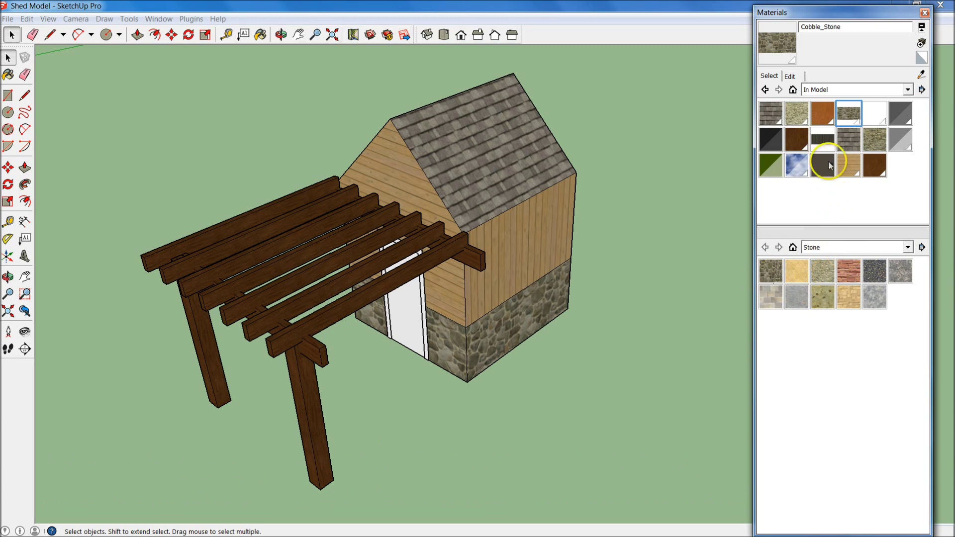
Step: Pick the in-model Material1 material and review the save and export options available for it
left_click(823, 141)
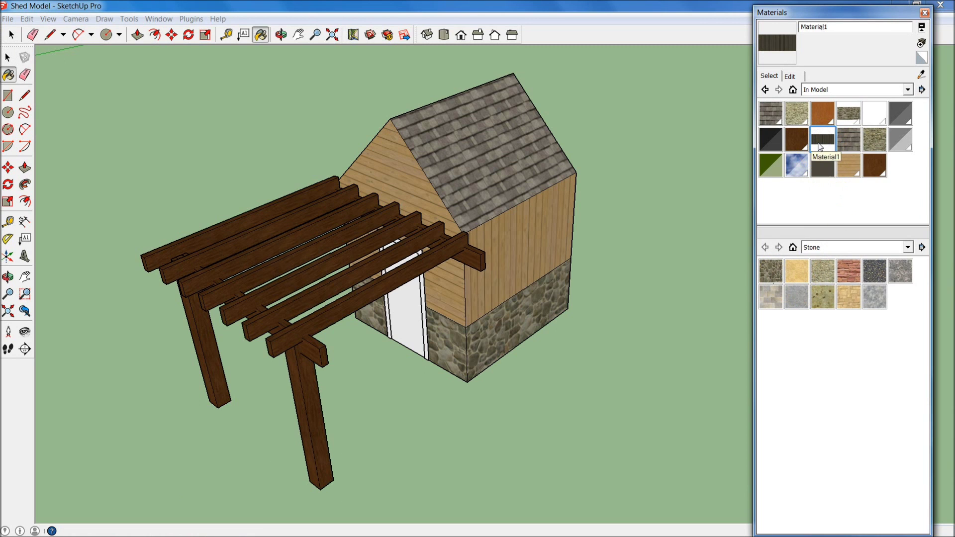
right_click(819, 143)
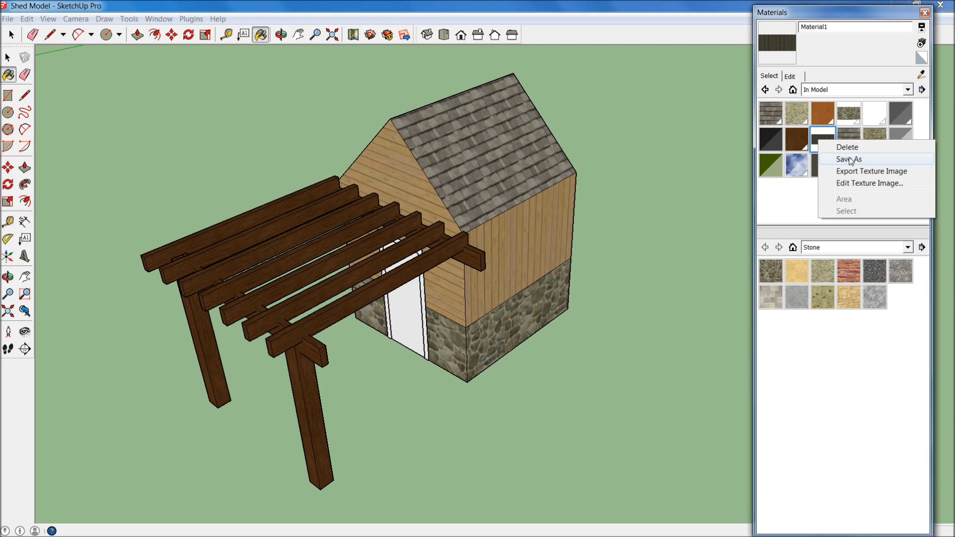
left_click(713, 180)
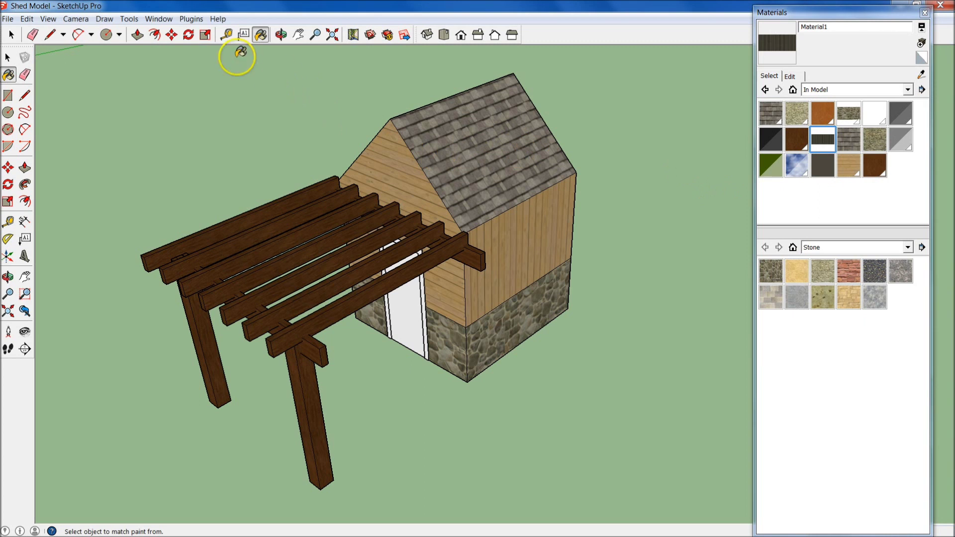
Step: Find the materials folder path by running Sketchup.find_support_file('materials') in the Ruby Console
left_click(166, 21)
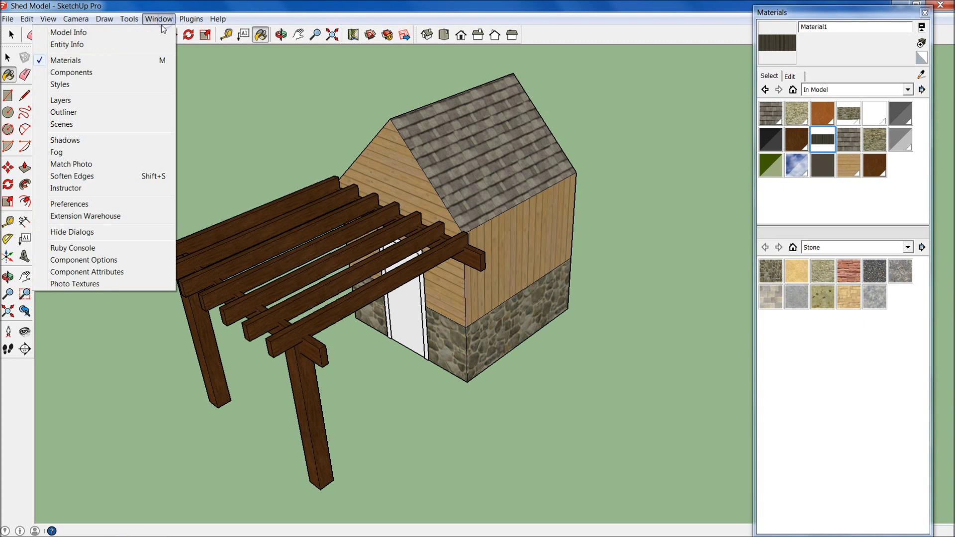
left_click(111, 247)
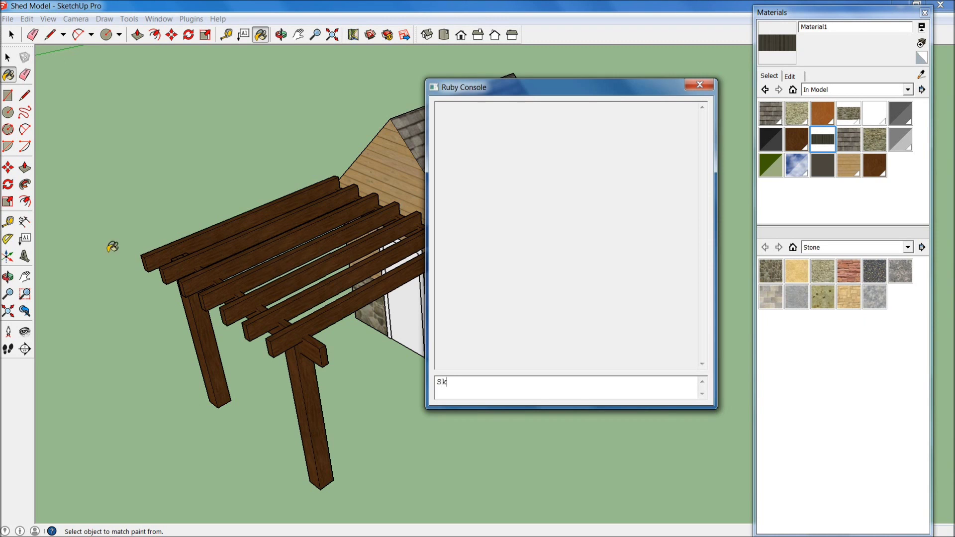
type("chu")
type("p.find_ support")
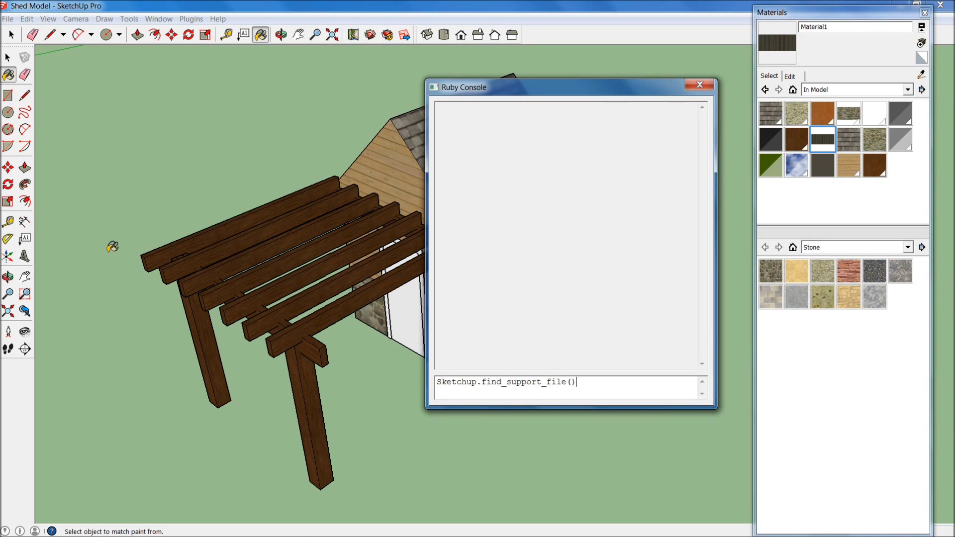
type("_file(''materials")
key("Return")
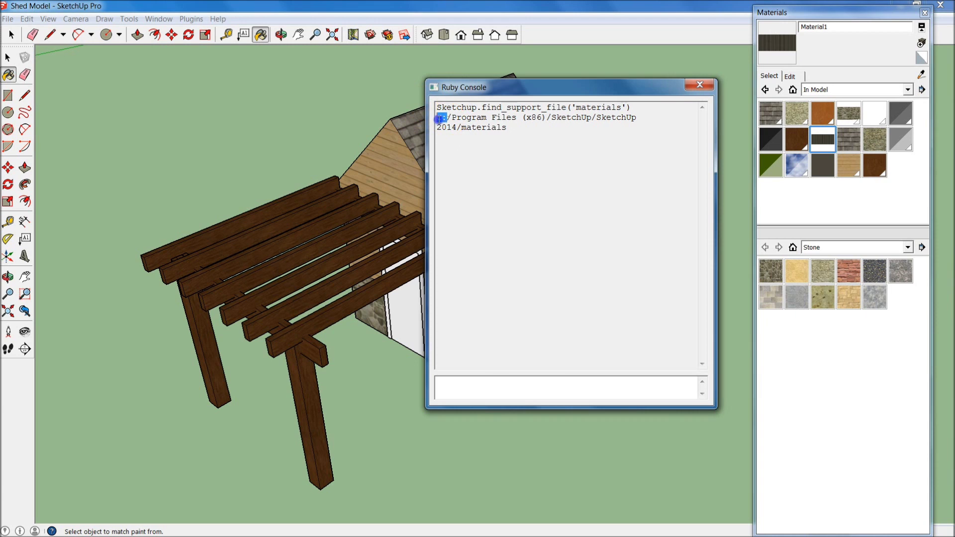
left_click_drag(517, 119, 459, 119)
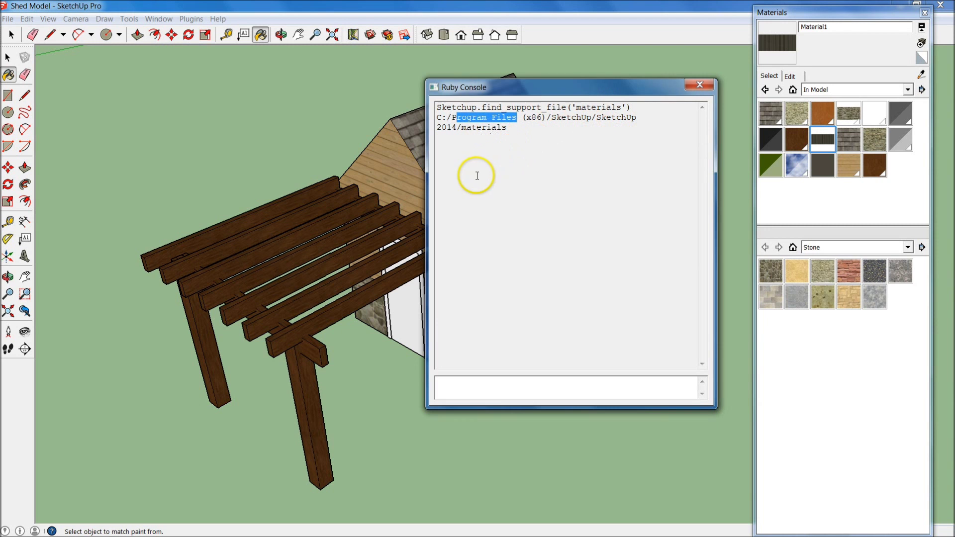
Step: Switch to Windows Explorer and open the Program Files (x86) folder on the C: drive
key("alt+Tab")
left_click(555, 282)
key("super")
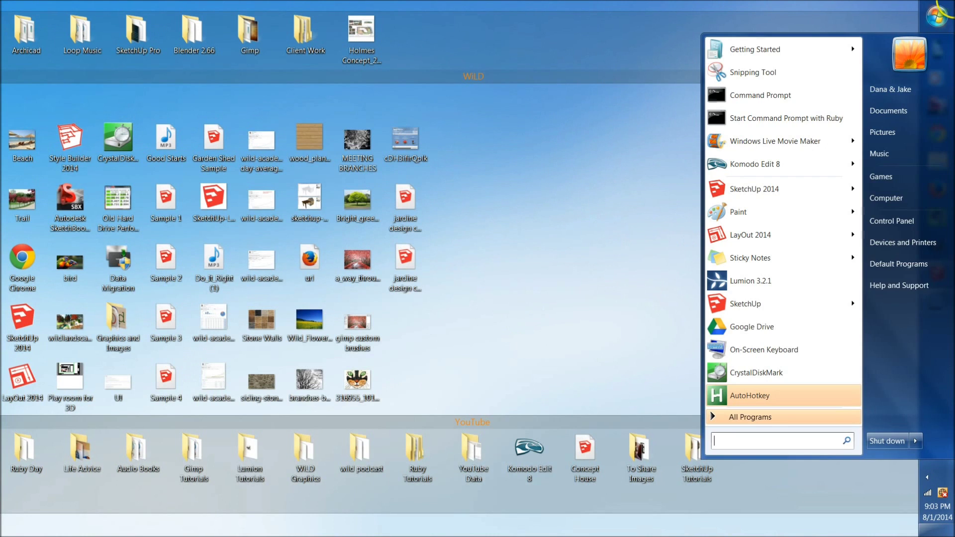
left_click(911, 197)
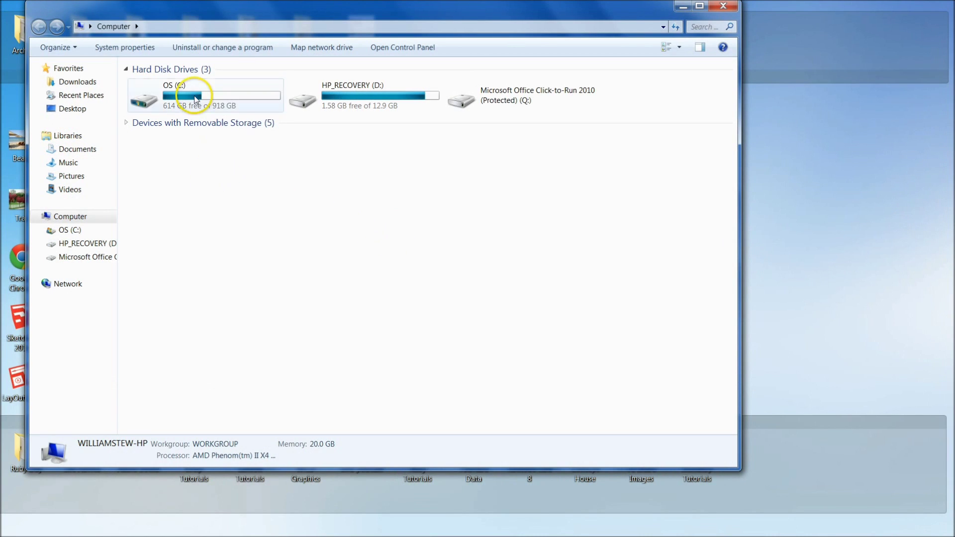
double_click(195, 100)
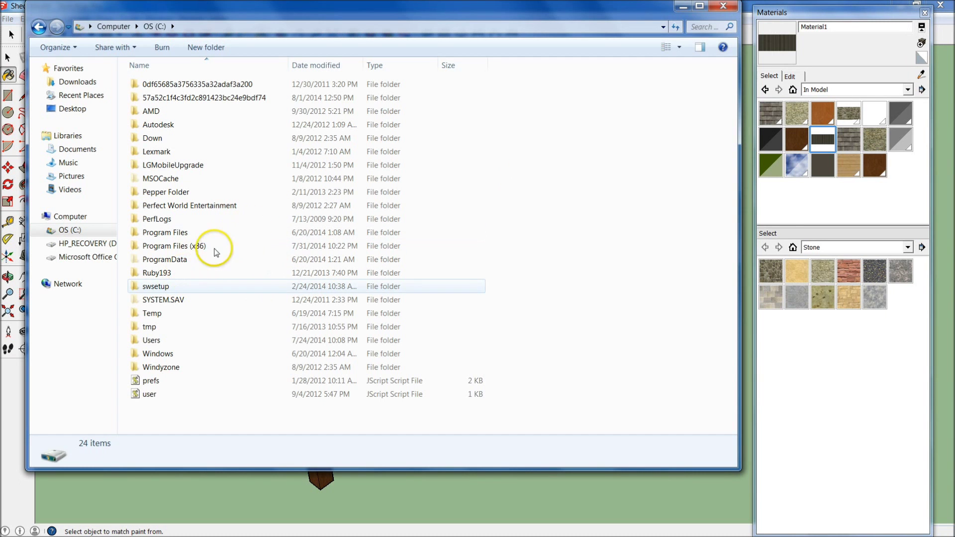
double_click(203, 247)
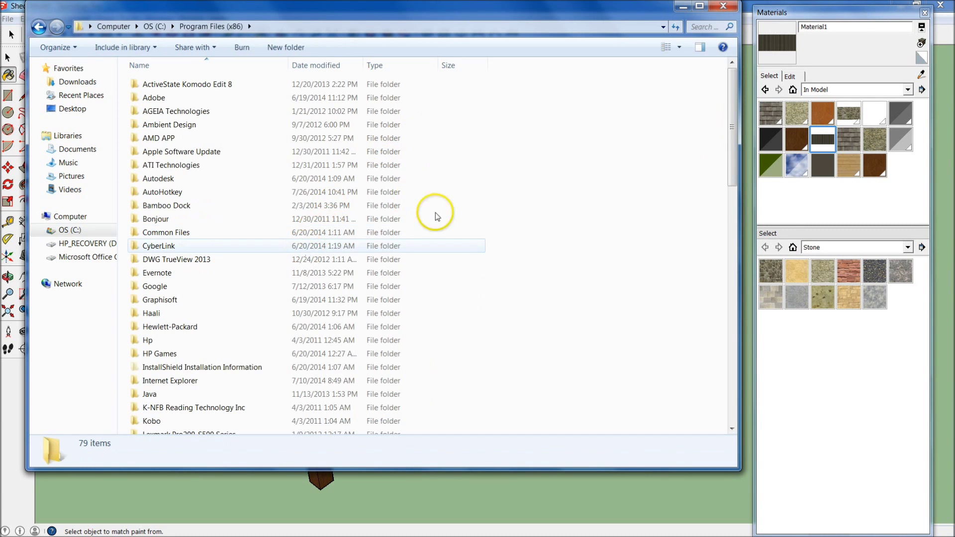
Step: Open the Materials folder inside SketchUp/SketchUp 2014
left_click_drag(725, 124, 724, 307)
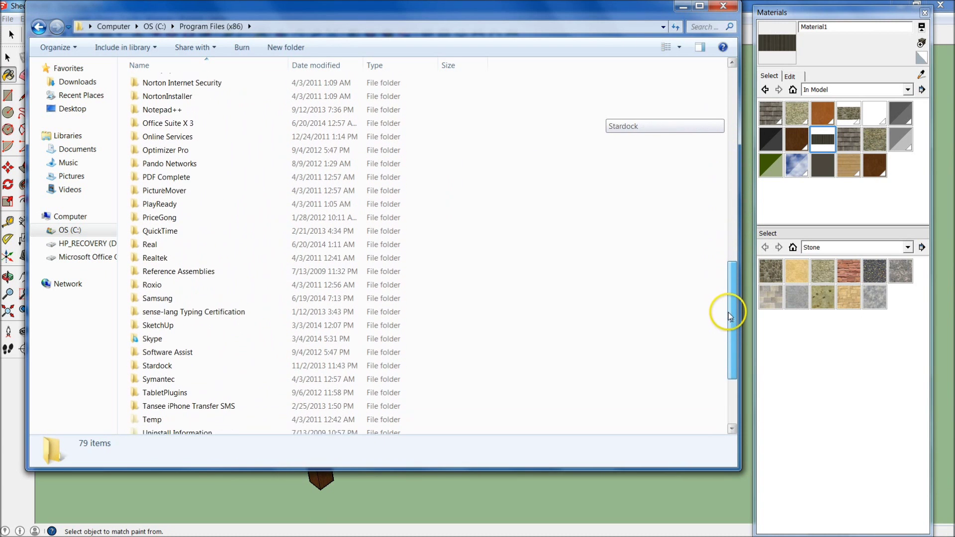
double_click(199, 325)
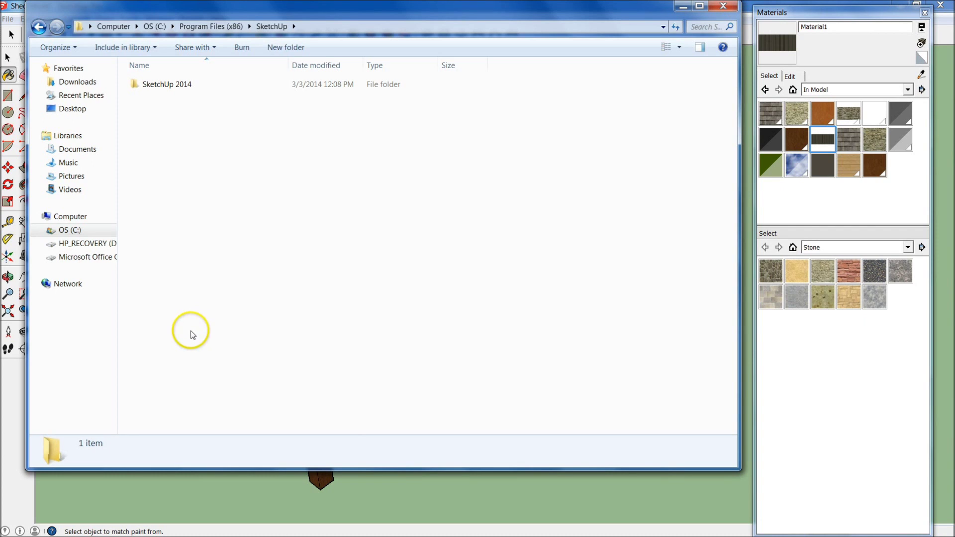
left_click(183, 94)
left_click(184, 94)
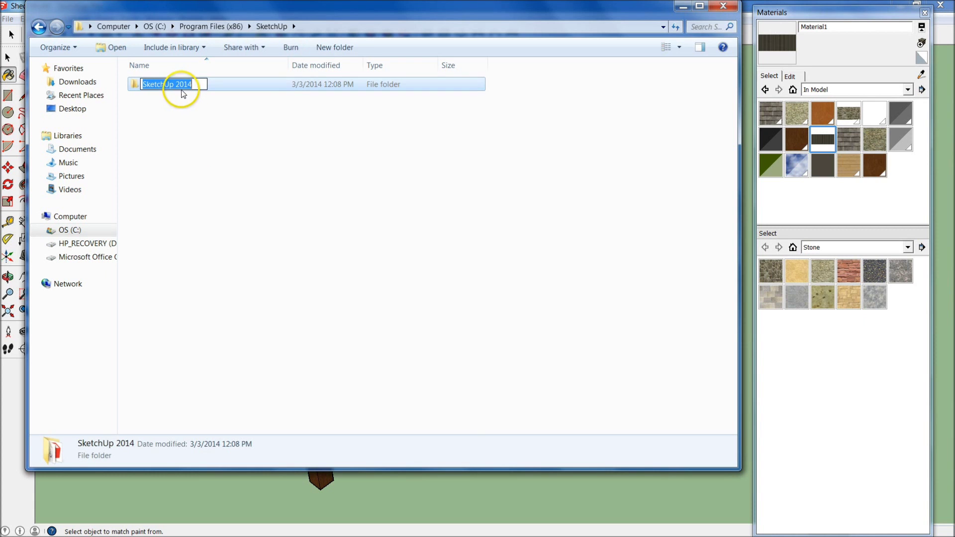
double_click(245, 83)
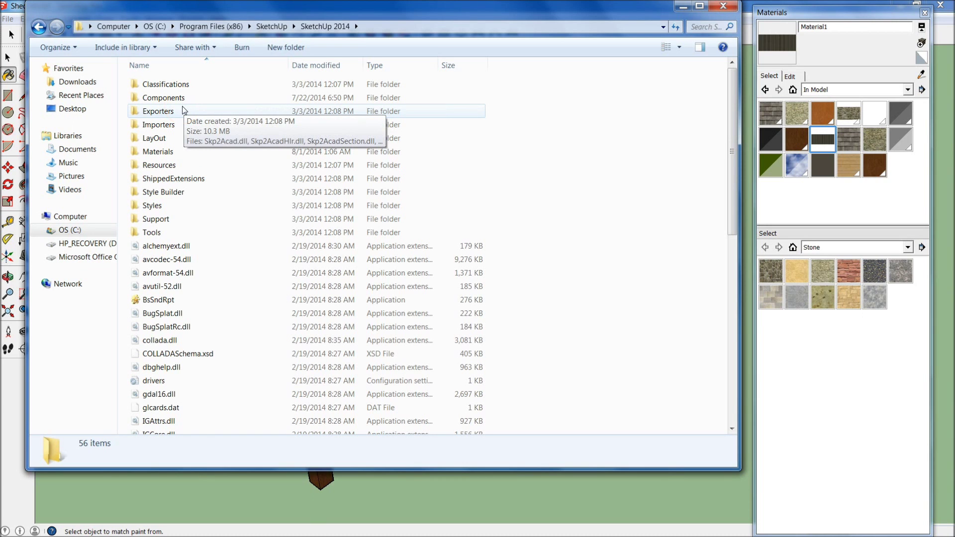
double_click(172, 152)
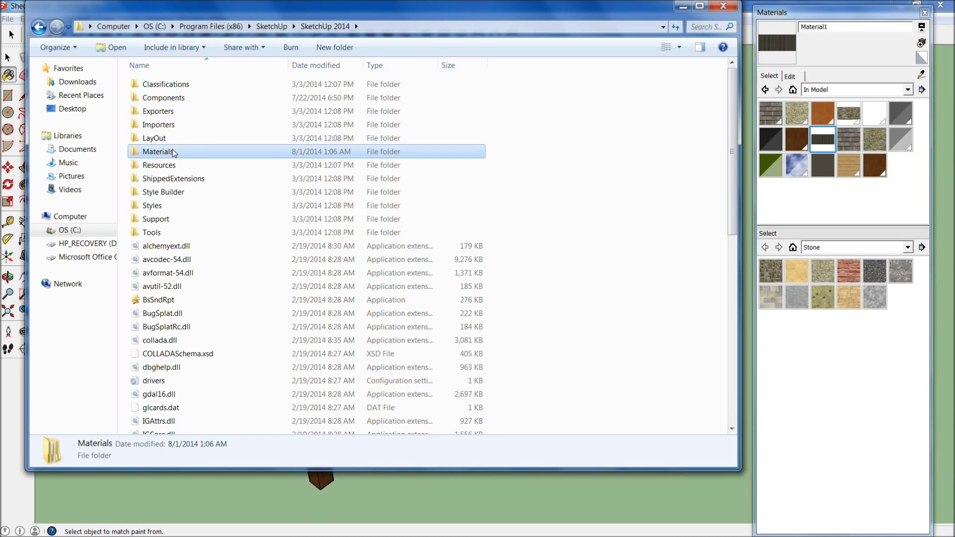
left_click(175, 154)
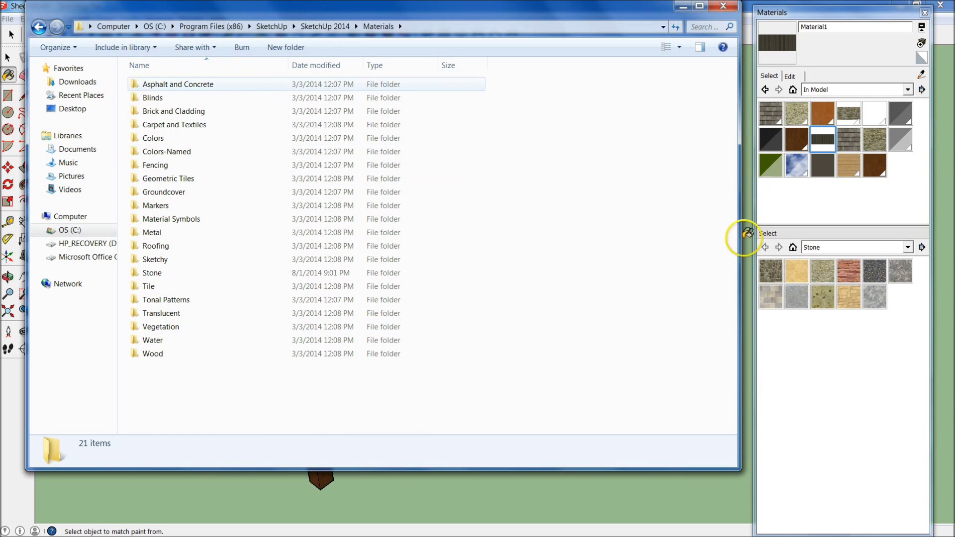
Step: Switch back to SketchUp and show the Asphalt and Concrete collection in the lower area of the materials browser
left_click(862, 343)
left_click(887, 78)
left_click(907, 247)
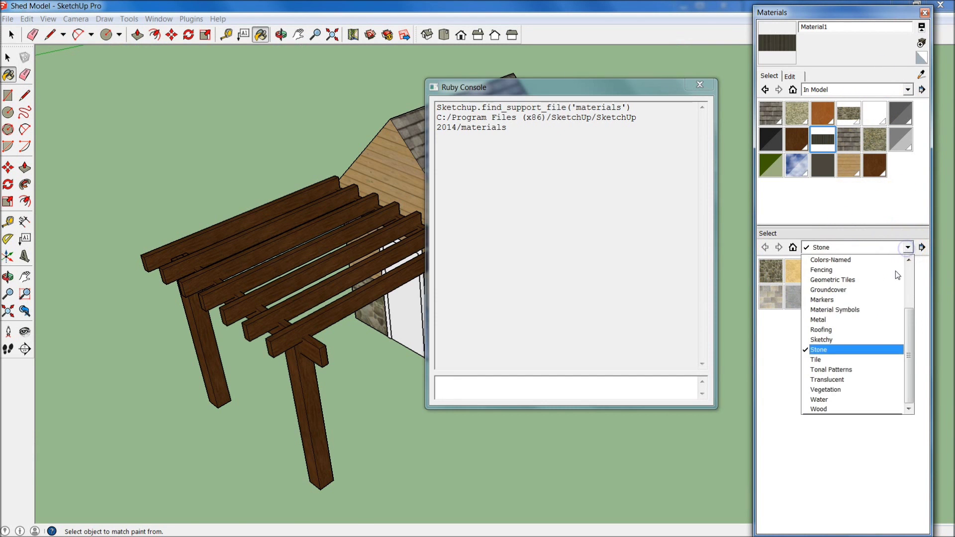
left_click(910, 308)
left_click(911, 292)
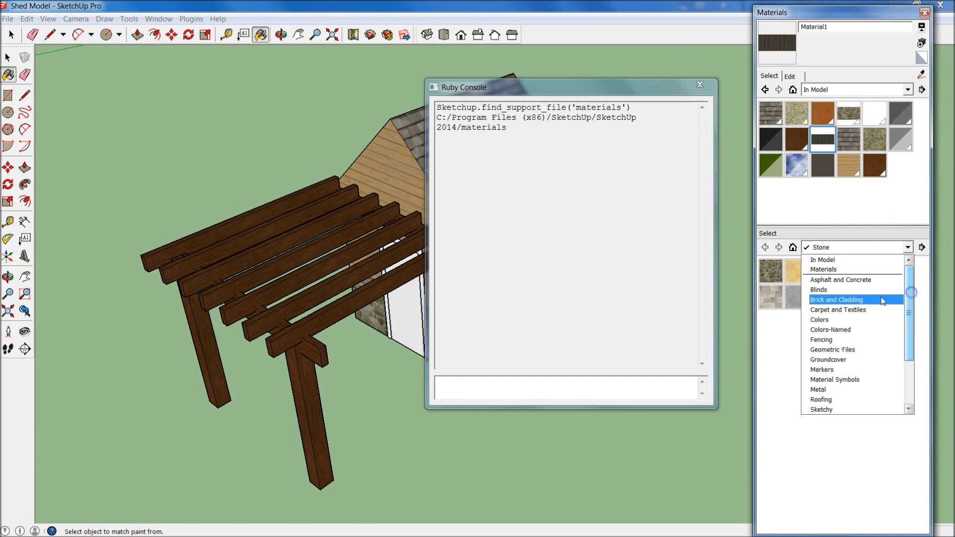
left_click(847, 280)
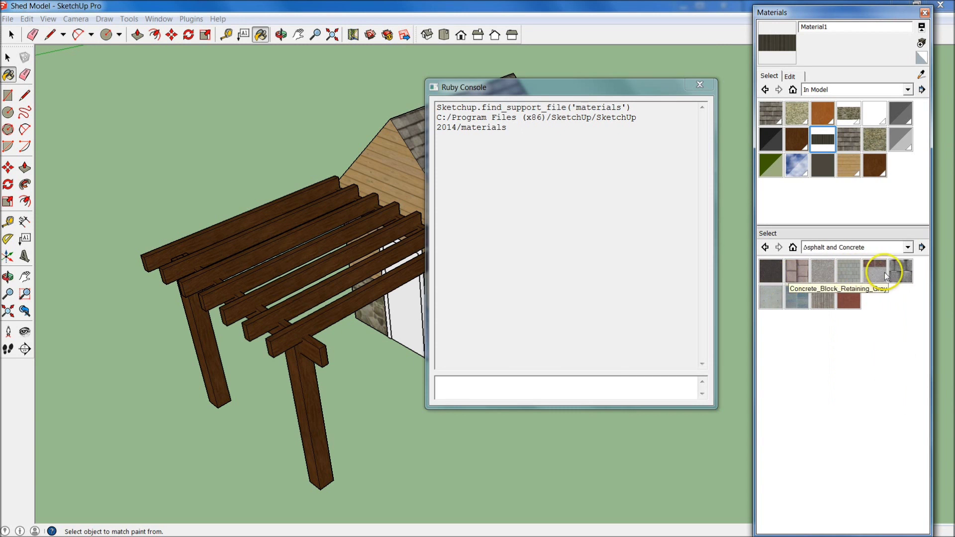
Step: Switch to Windows Explorer, view the files in the Asphalt and Concrete folder as larger icons, and close the window
key("alt+Tab")
double_click(187, 82)
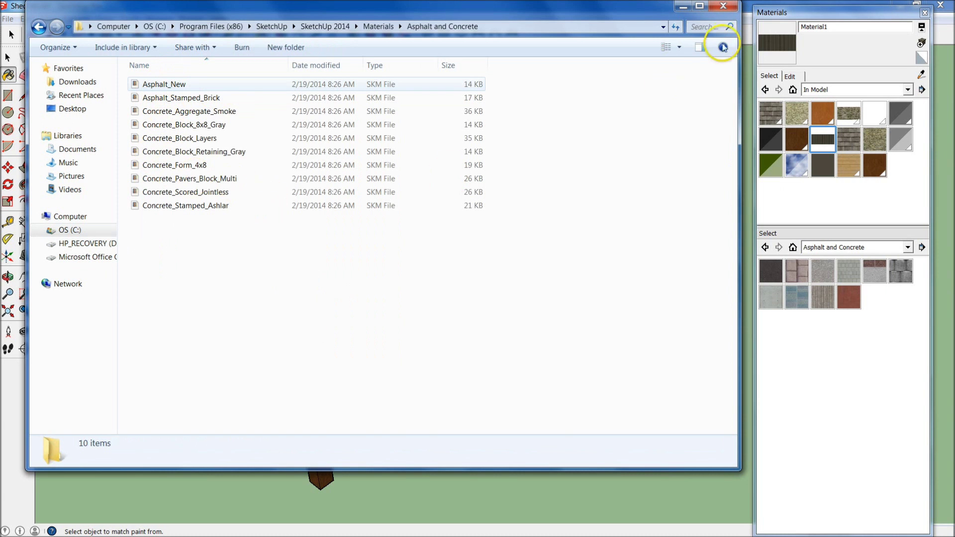
left_click(678, 47)
left_click(715, 35)
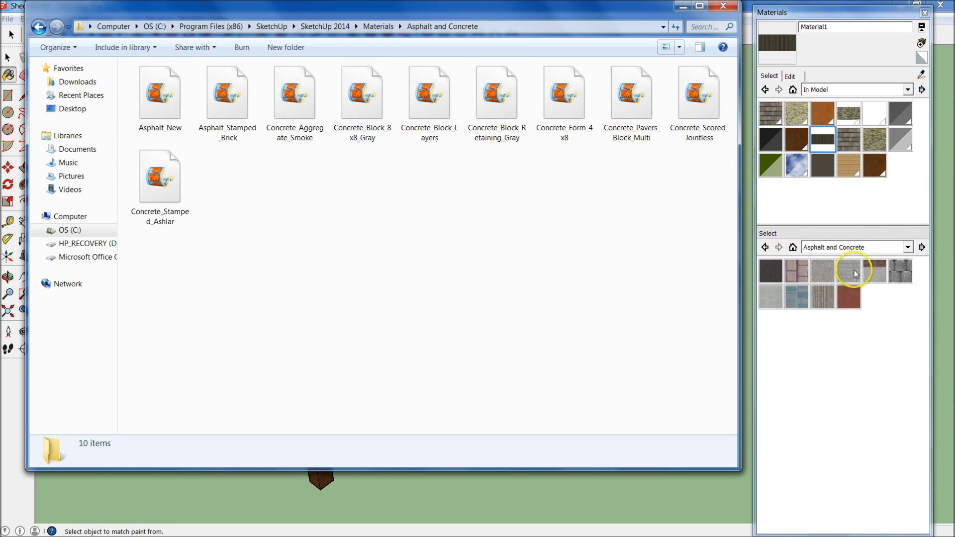
left_click(723, 7)
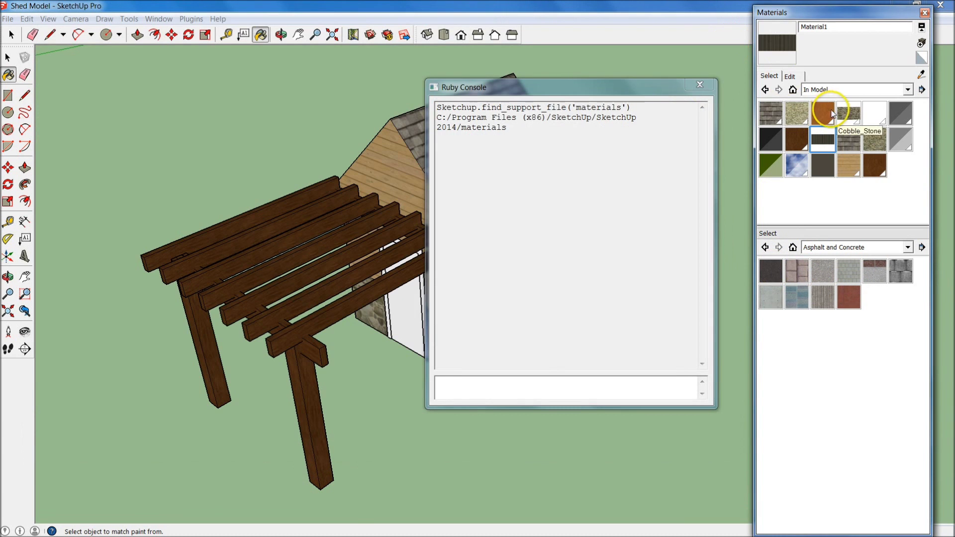
Step: Start saving Material1 from the model's materials as a library file and browse to the C: drive in the save dialog
right_click(825, 143)
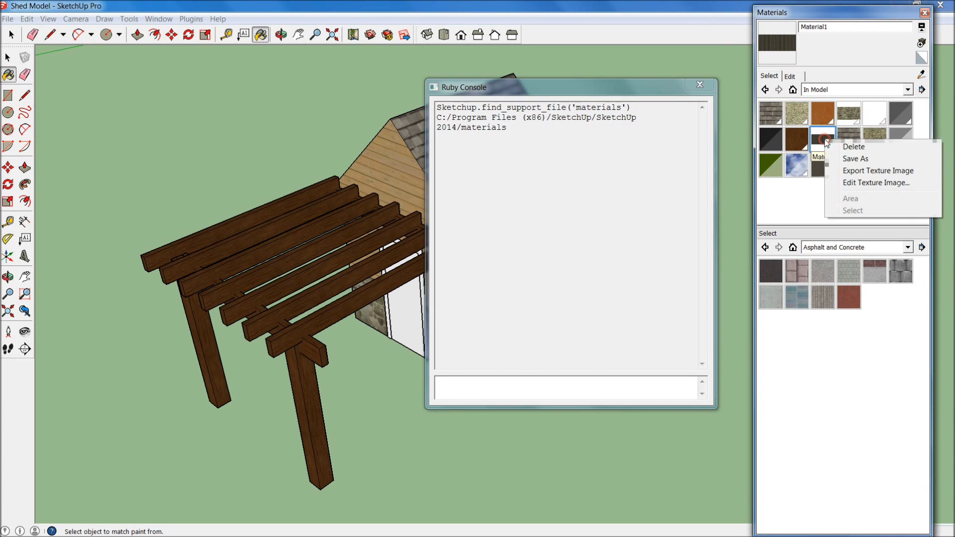
left_click(860, 159)
left_click_drag(561, 106, 374, 47)
left_click(234, 130)
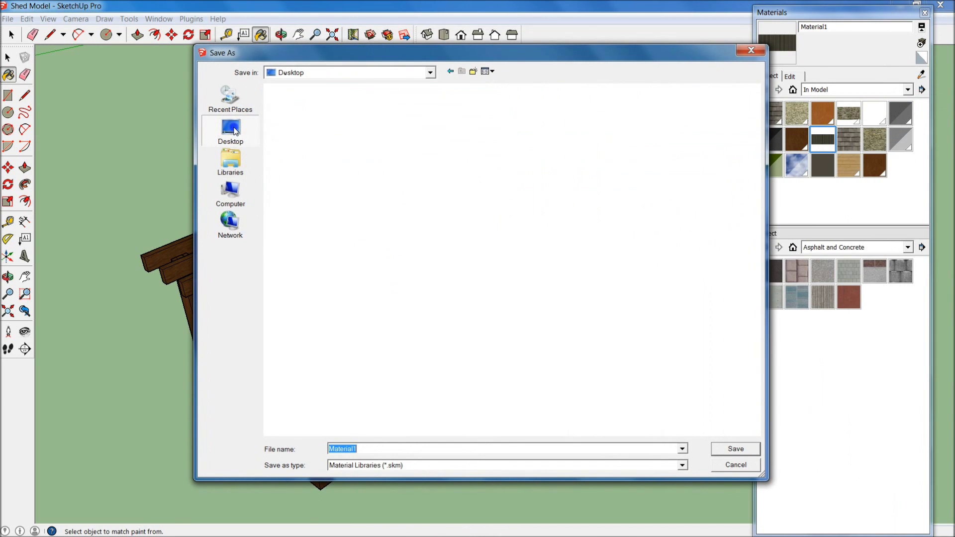
left_click(338, 110)
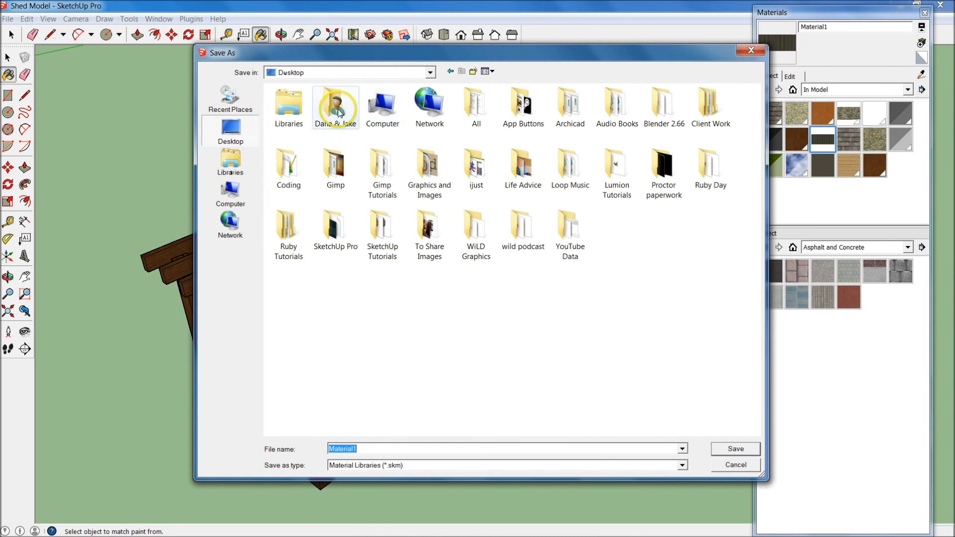
left_click(374, 110)
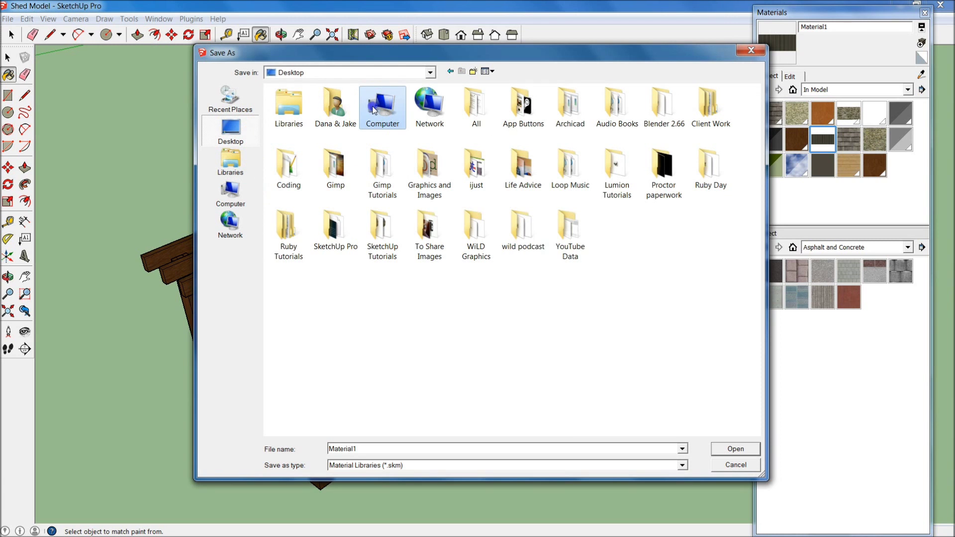
double_click(374, 110)
double_click(323, 118)
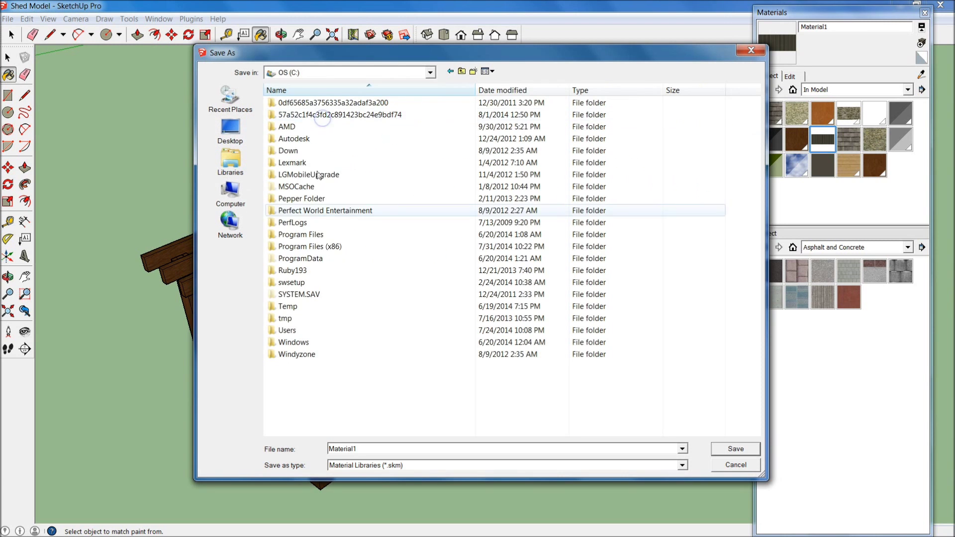
Step: Browse to Program Files (x86)/SketchUp/SketchUp 2014/Materials/Brick and Cladding as the save location
double_click(331, 247)
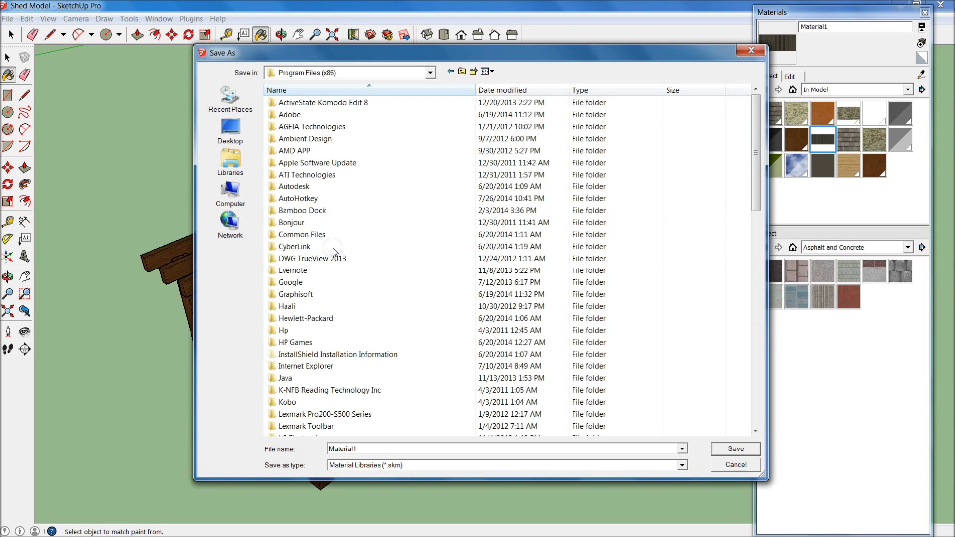
scroll(305, 254, "down", 1)
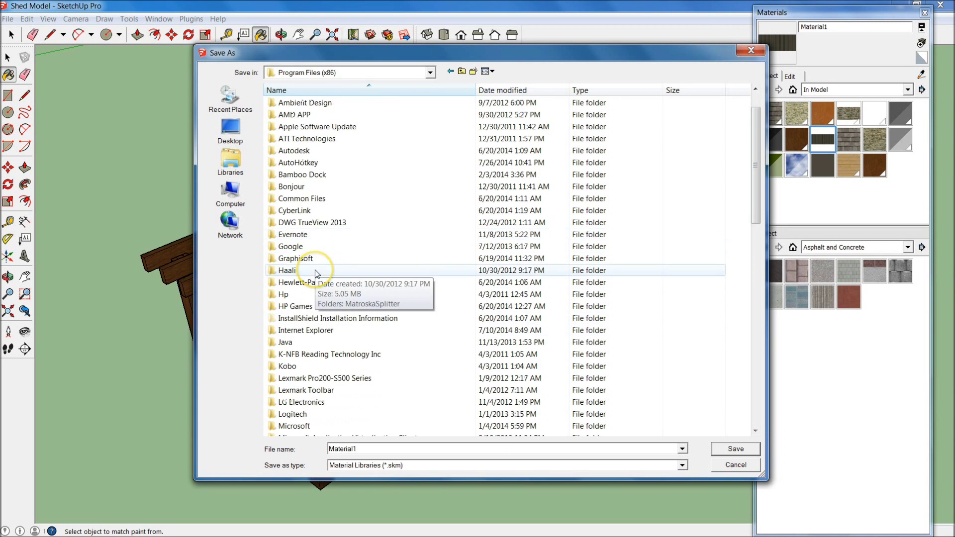
scroll(316, 272, "down", 12)
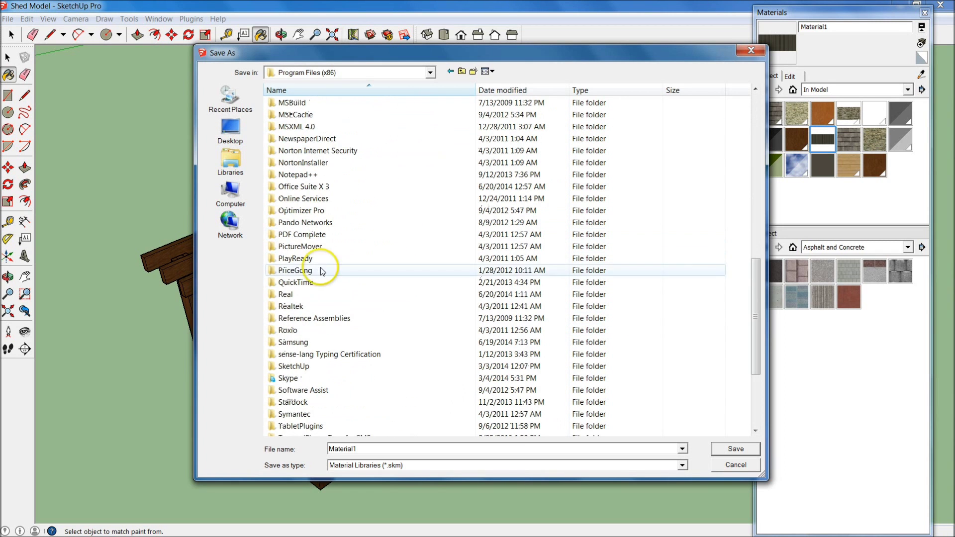
double_click(311, 366)
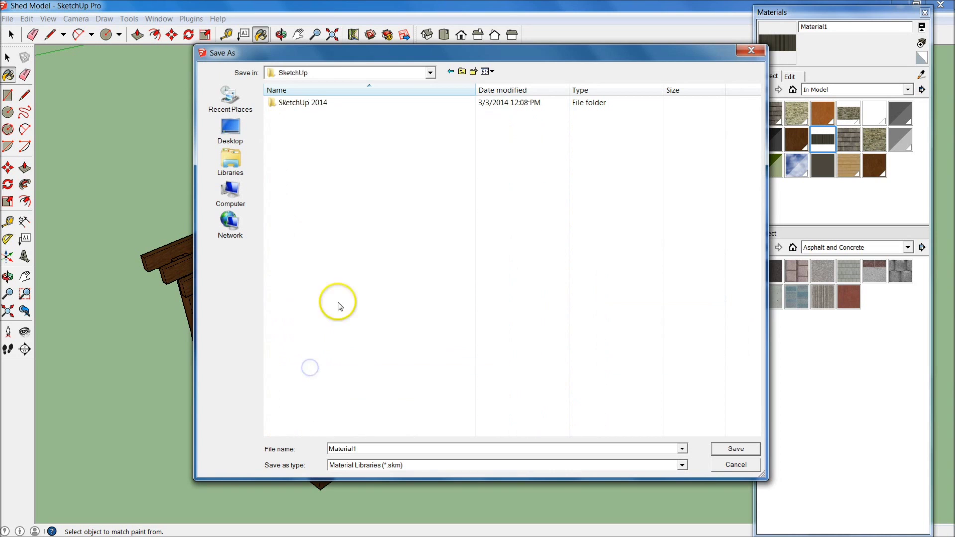
double_click(313, 102)
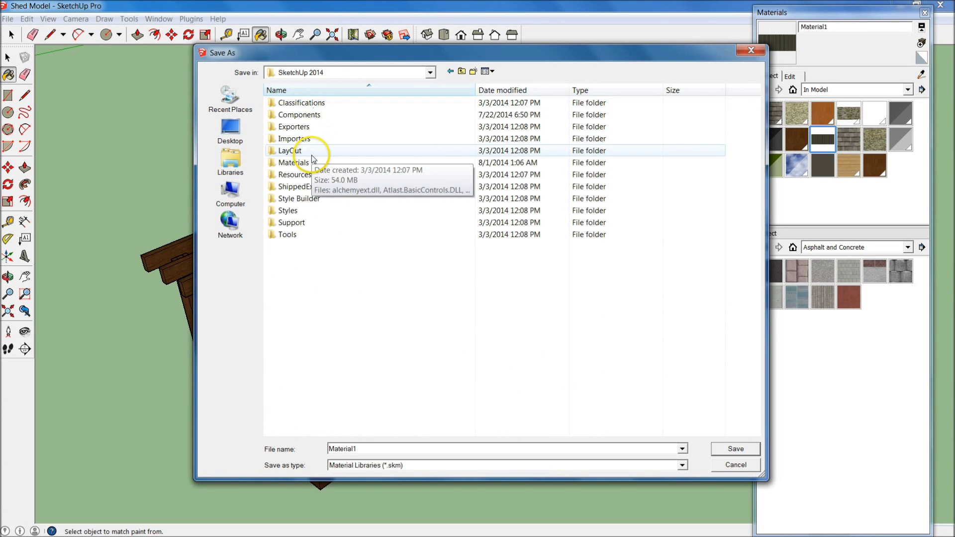
double_click(298, 163)
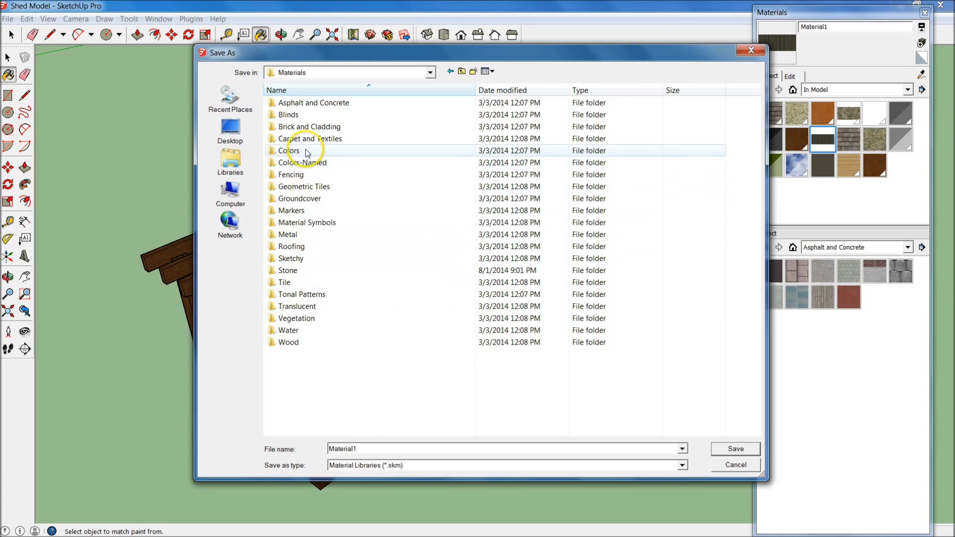
left_click(331, 127)
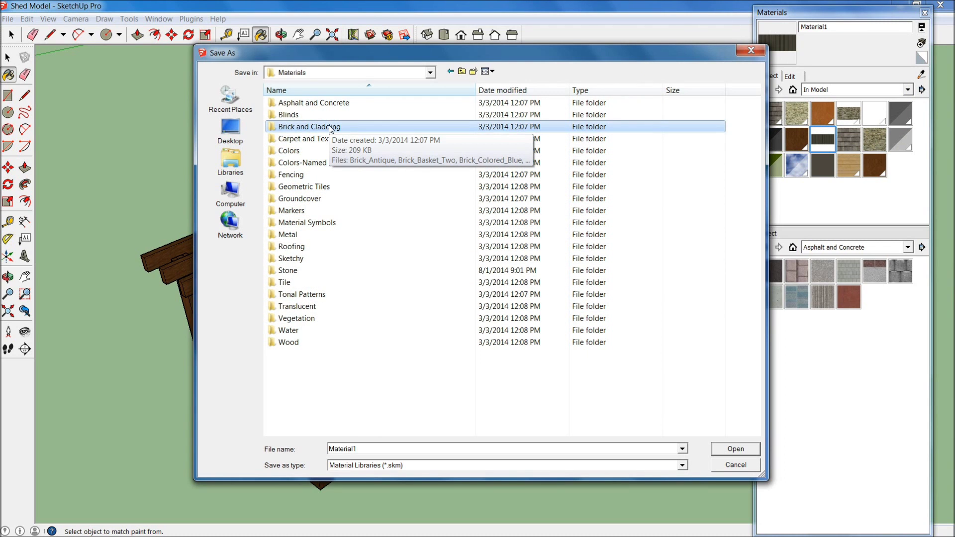
double_click(330, 127)
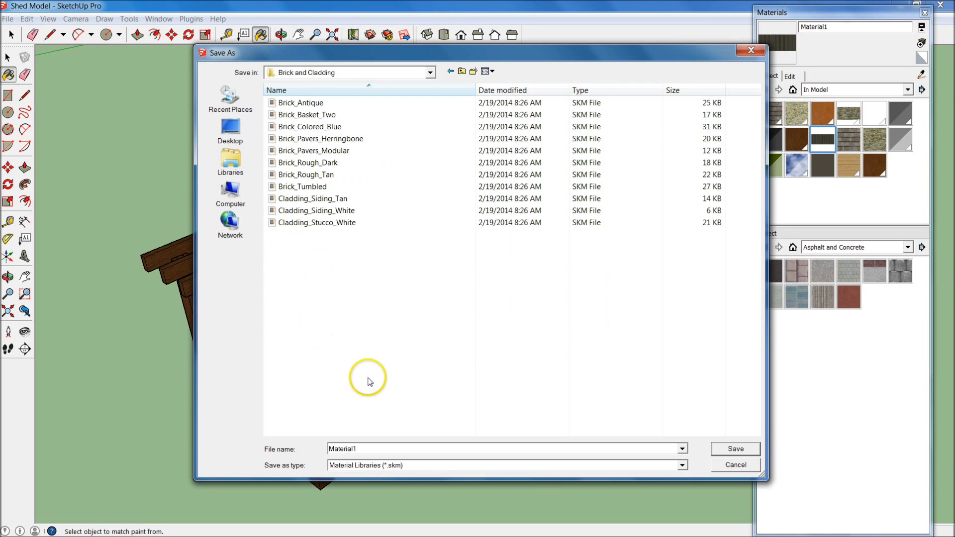
Step: Name the material file Cladding_Siding_Dark and save it in the Brick and Cladding folder
double_click(354, 448)
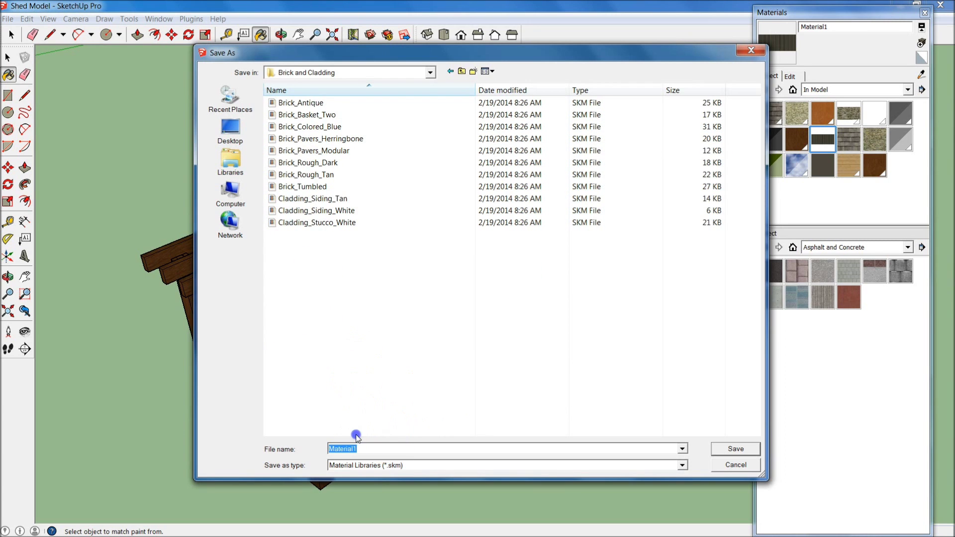
type("Cladding_")
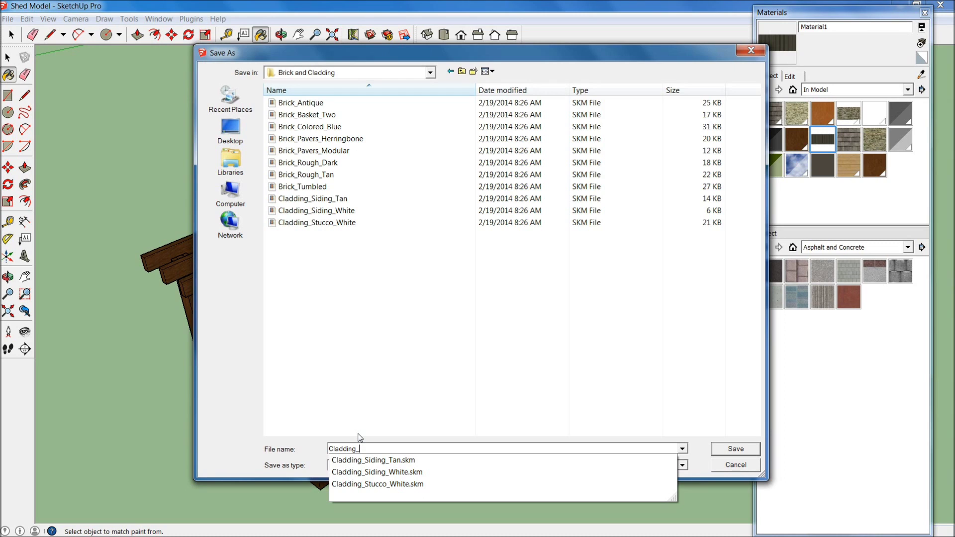
type("Dark")
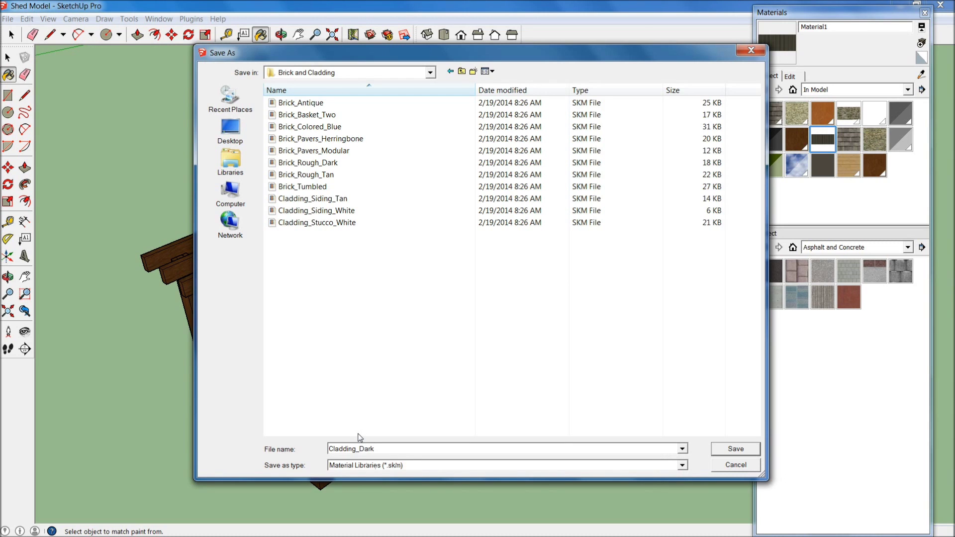
key("BackSpace")
key("BackSpace")
key("BackSpace")
type("Da")
type("Siding")
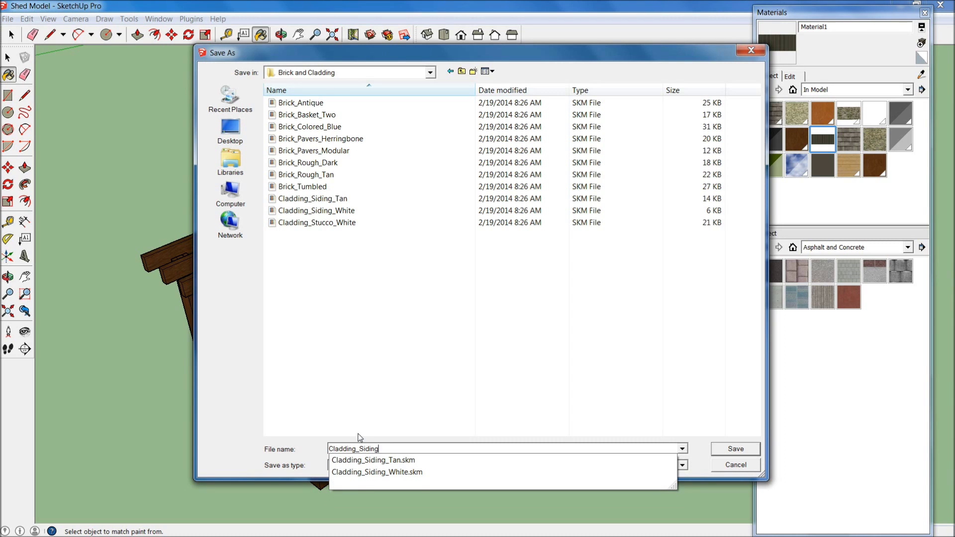
type("_Dark")
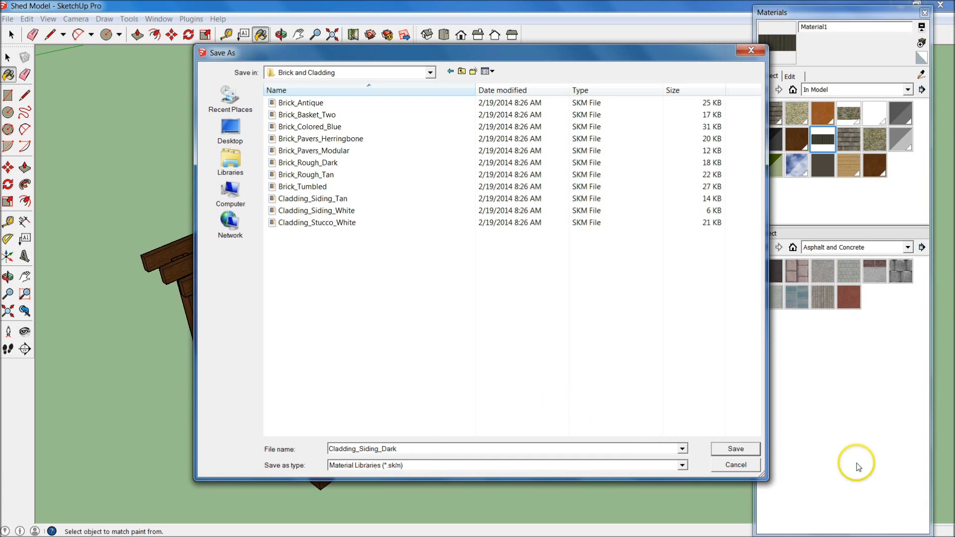
left_click(735, 449)
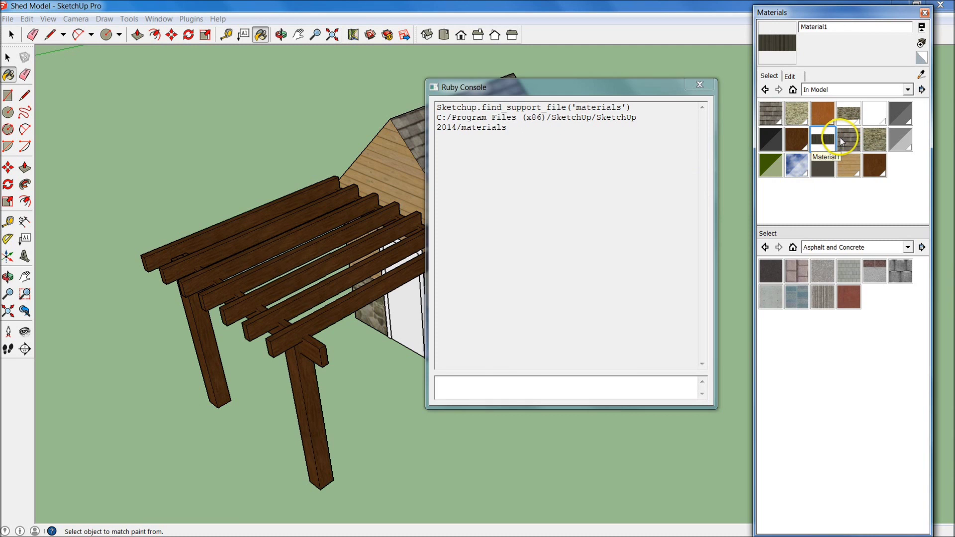
Step: Show the Brick and Cladding collection in the upper area of the materials browser
left_click(855, 89)
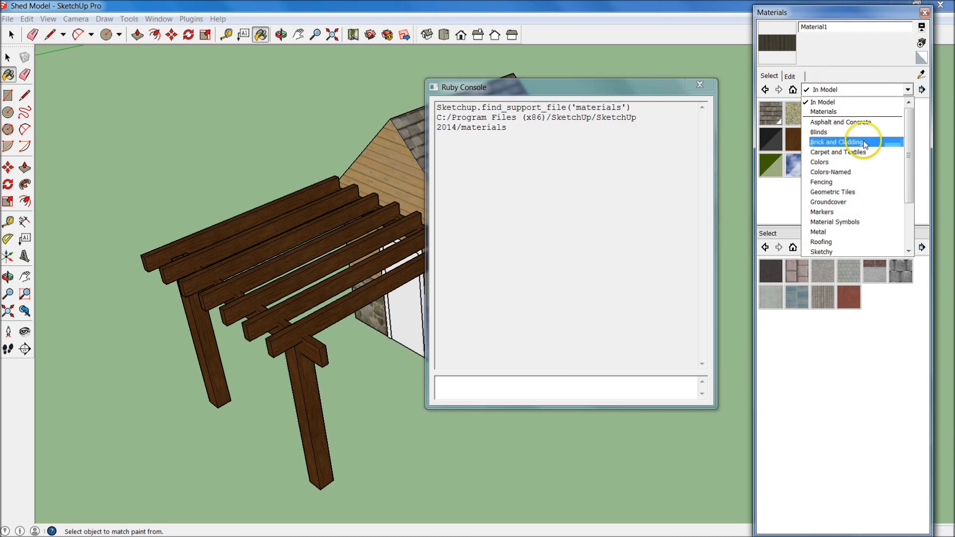
left_click(841, 142)
left_click(846, 146)
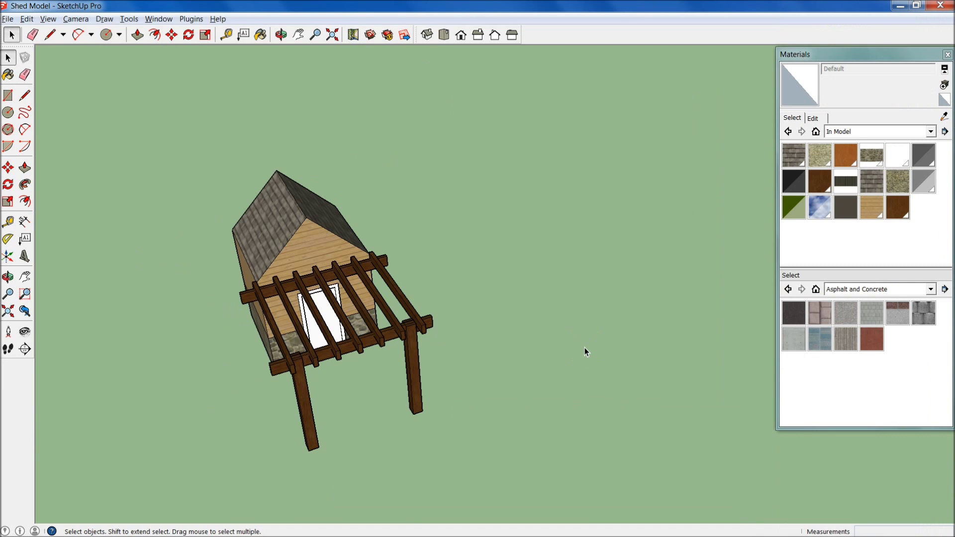
Step: Draw a circle with a 60-inch radius on the ground beside the shed
middle_click_drag(584, 347, 482, 324)
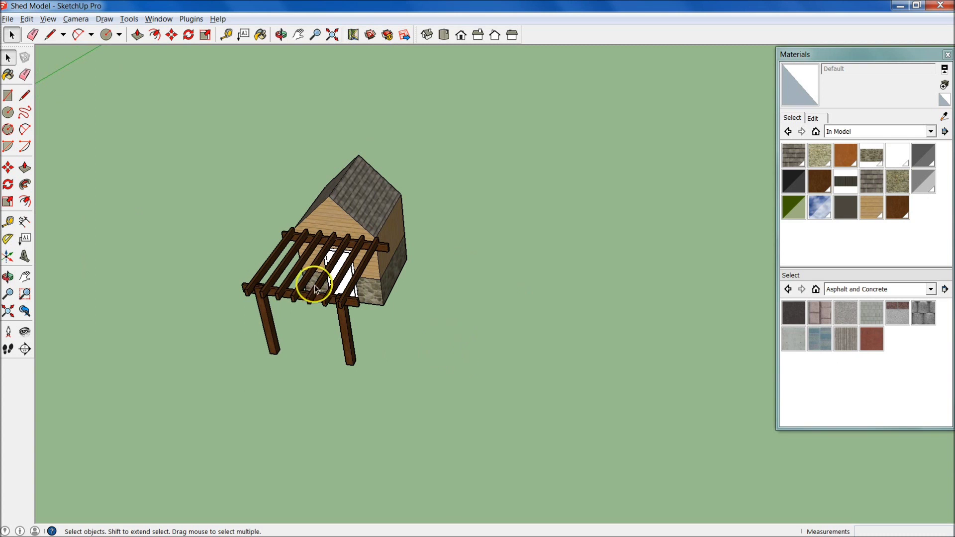
left_click(106, 34)
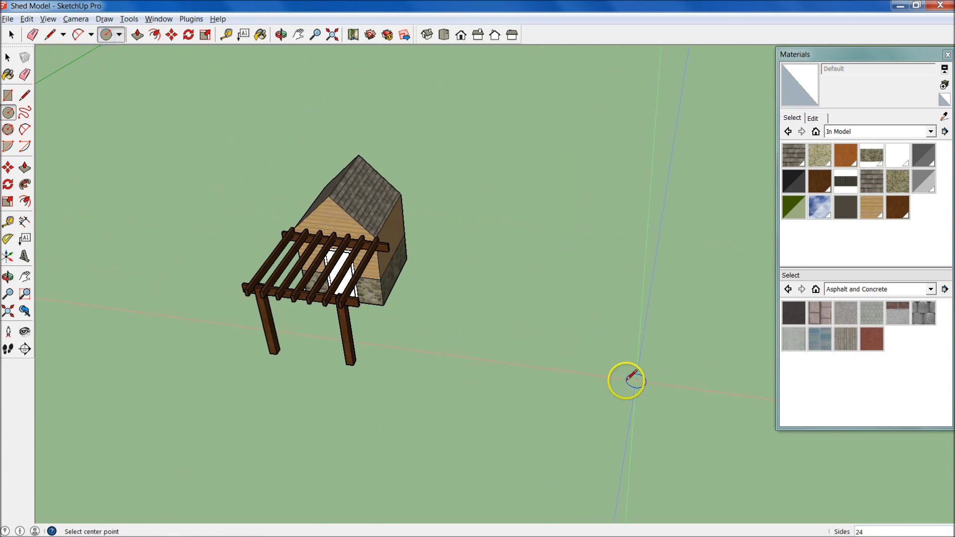
left_click(555, 341)
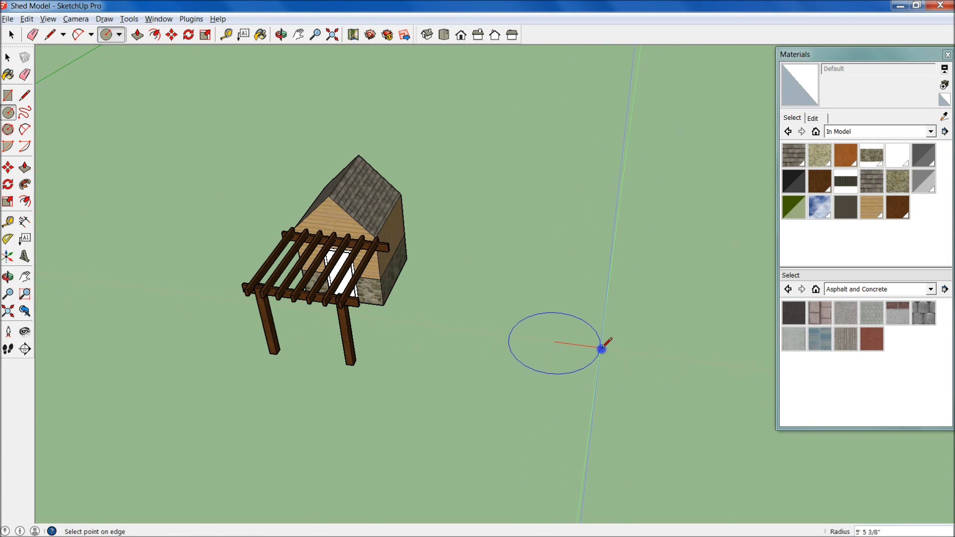
left_click(615, 352)
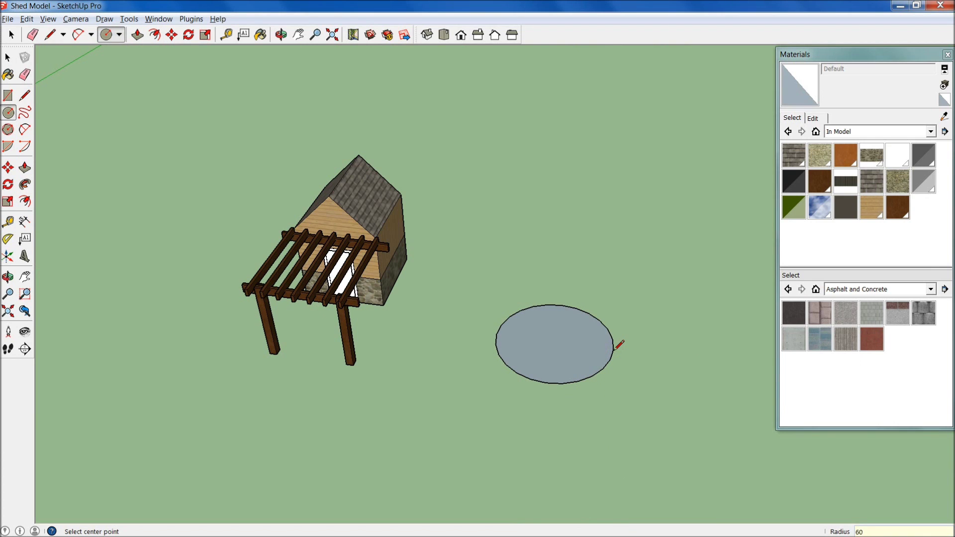
key("Return")
Step: Select the whole circle and rotate it upright, with the rotation plane perpendicular to the green axis
key("space")
left_click(630, 315)
left_click_drag(471, 279, 641, 421)
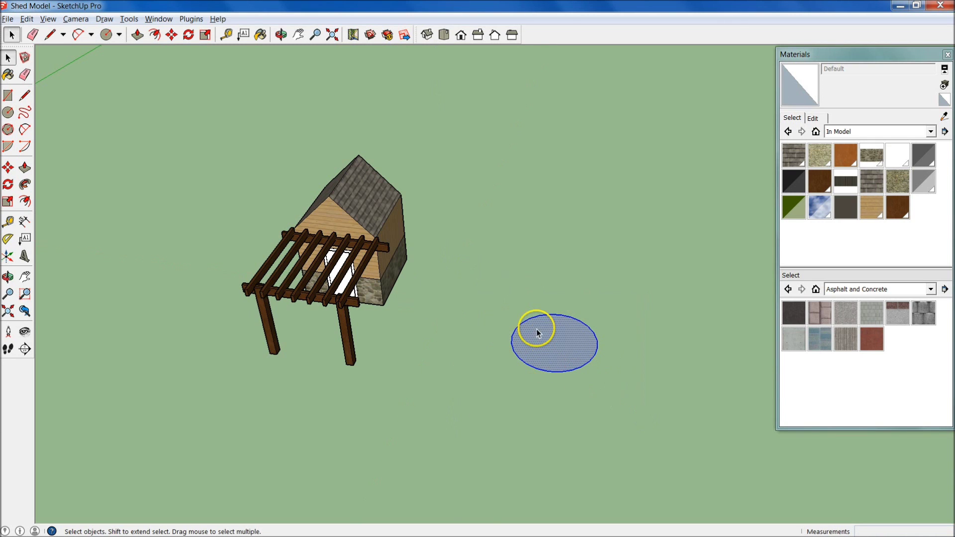
key("q")
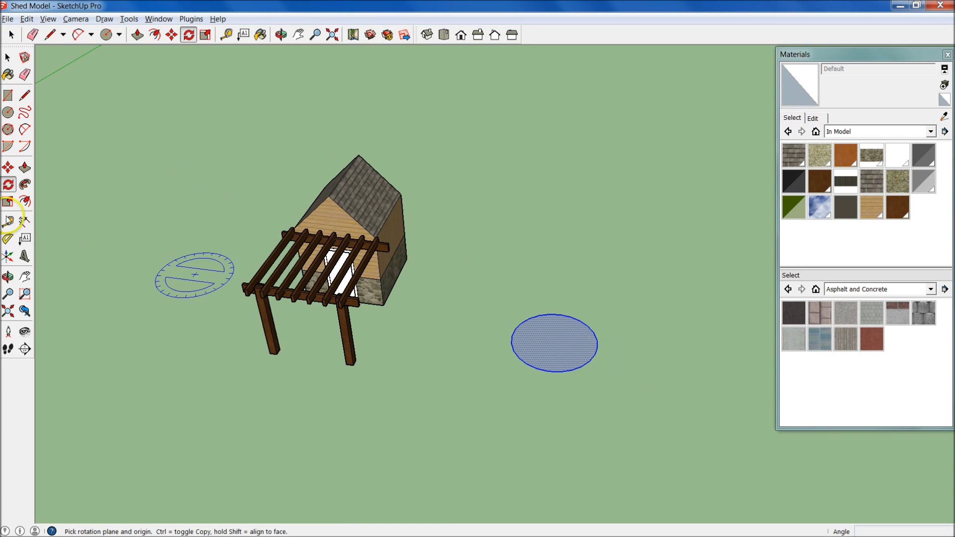
middle_click_drag(550, 324, 539, 210)
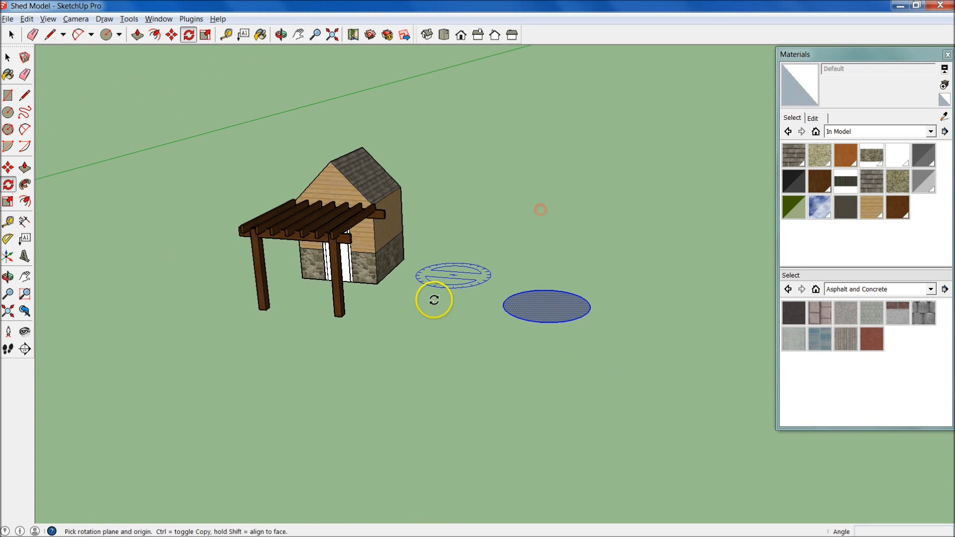
left_click(370, 274)
left_click(470, 280)
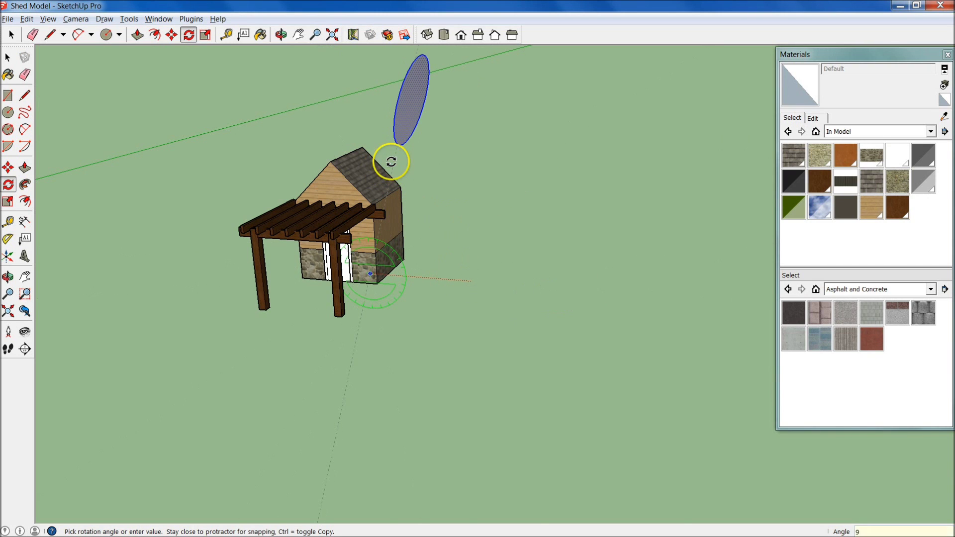
key("Return")
Step: Move the upright circle beside the shed, lowering it about 18' 8" along the blue axis
key("m")
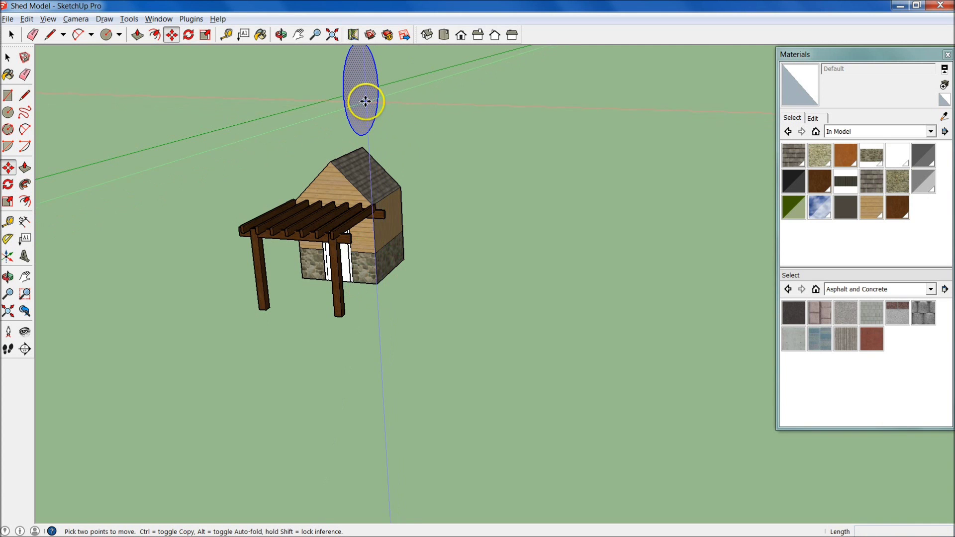
left_click(366, 102)
middle_click_drag(669, 132, 704, 202)
left_click(607, 116)
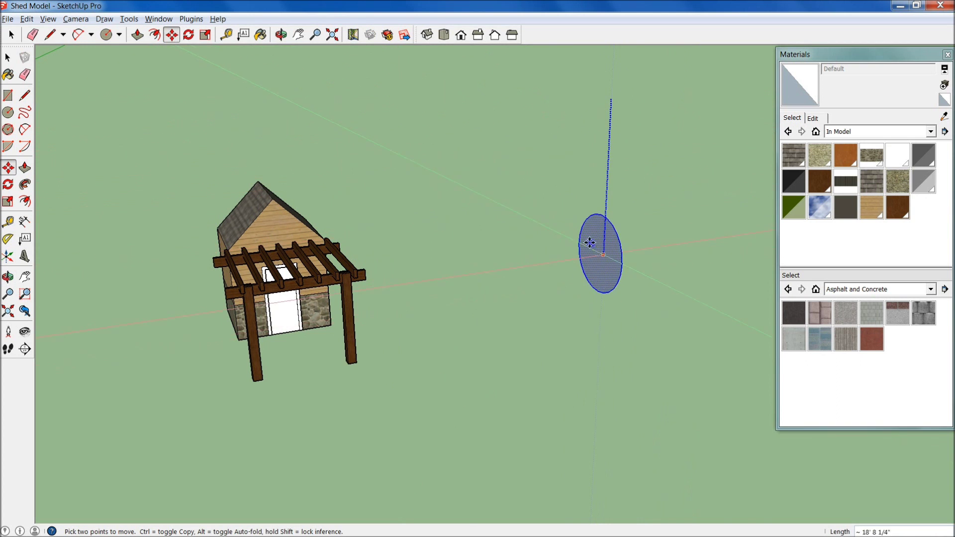
Step: Push/pull the upright circle's face 120 inches away from the shed to form a cylinder
middle_click_drag(603, 251, 410, 279)
key("p")
left_click(404, 275)
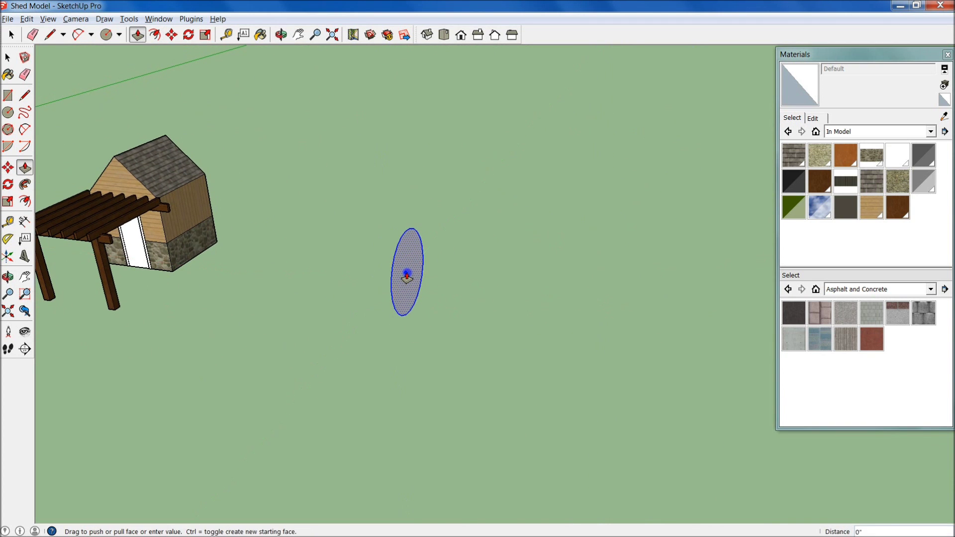
left_click(583, 300)
type("120")
key("Return")
Step: Draw connected lines down from the cylinder's side edge, across its length and back up to form a flat vertical panel tangent to the cylinder
middle_click_drag(480, 288, 309, 313)
scroll(450, 277, "up", 3)
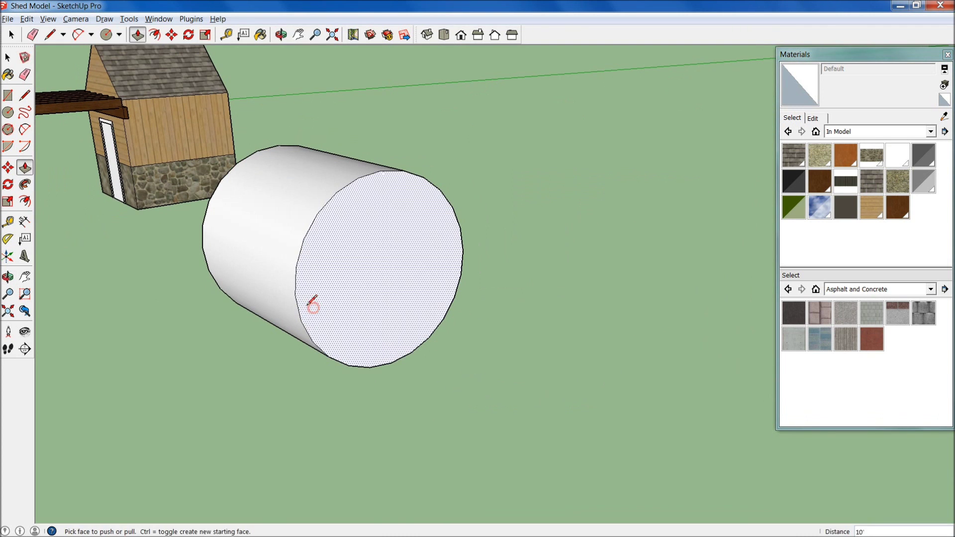
key("l")
left_click(295, 280)
key("Escape")
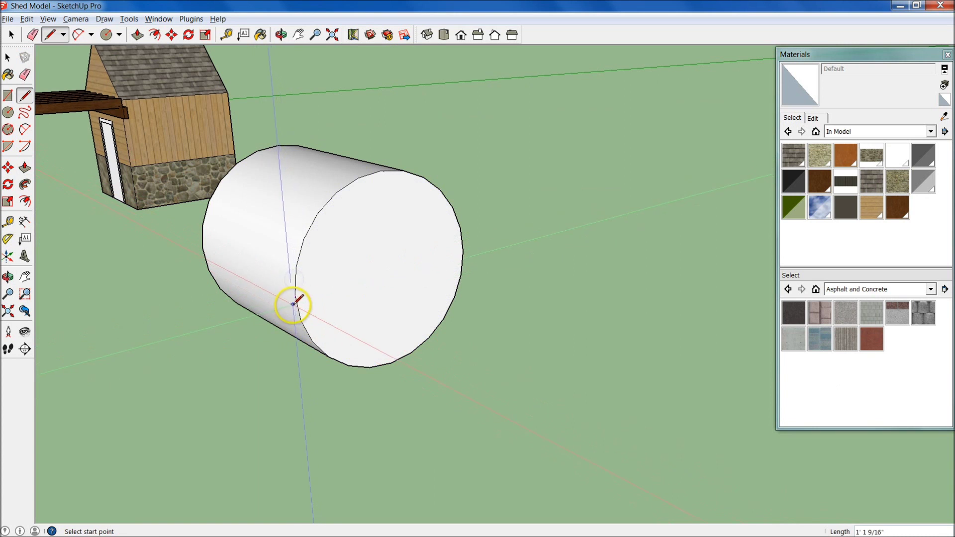
left_click(295, 295)
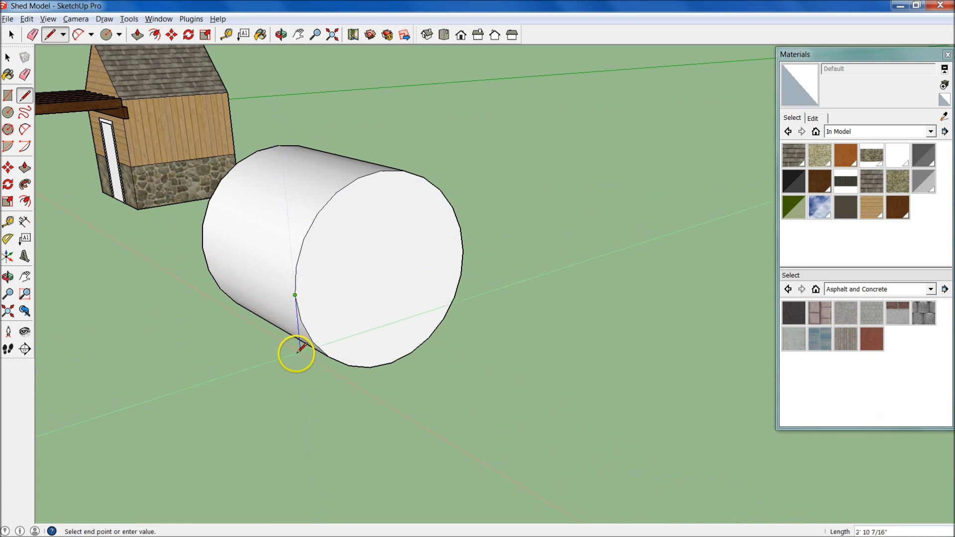
left_click(305, 394)
middle_click_drag(392, 363, 643, 405)
left_click(593, 375)
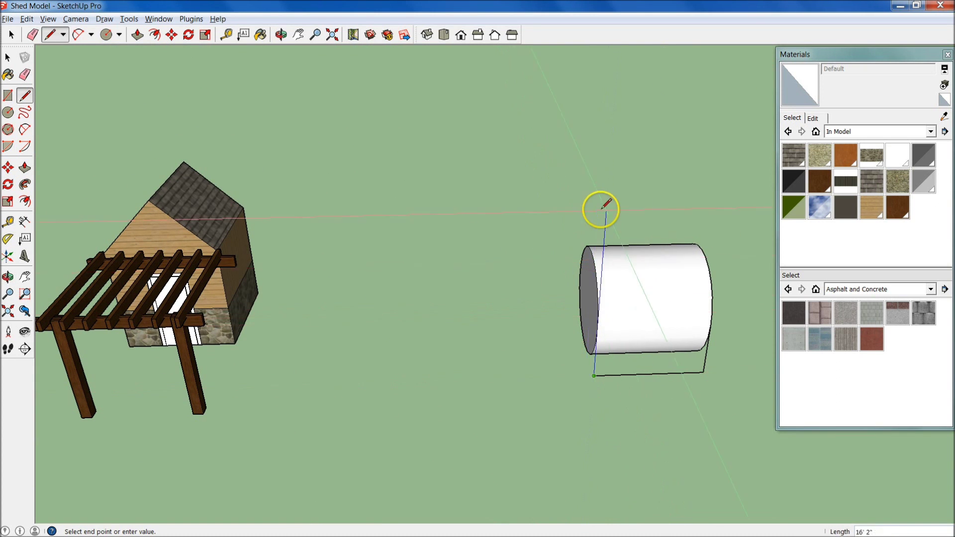
left_click(600, 326)
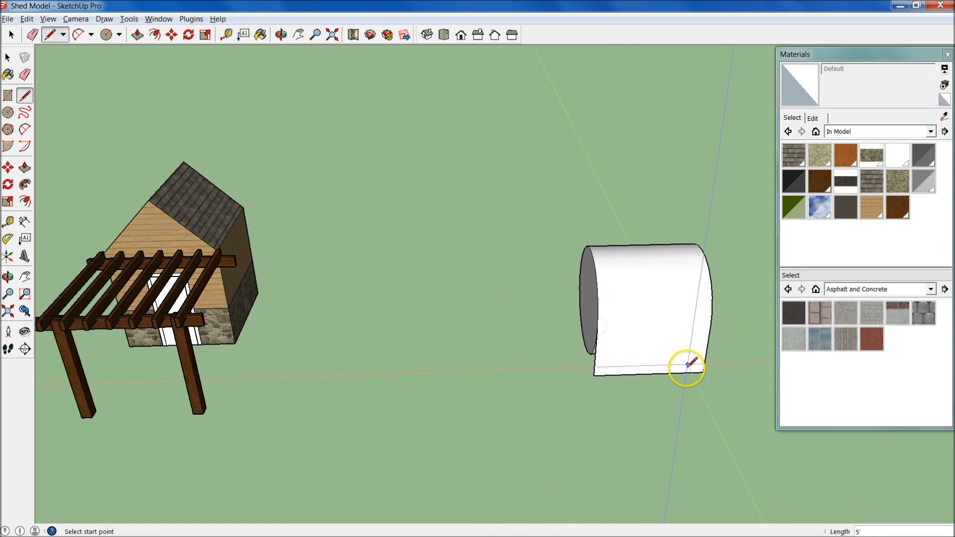
key("space")
middle_click_drag(716, 426, 697, 332)
middle_click_drag(605, 181, 674, 173)
middle_click_drag(437, 207, 359, 351)
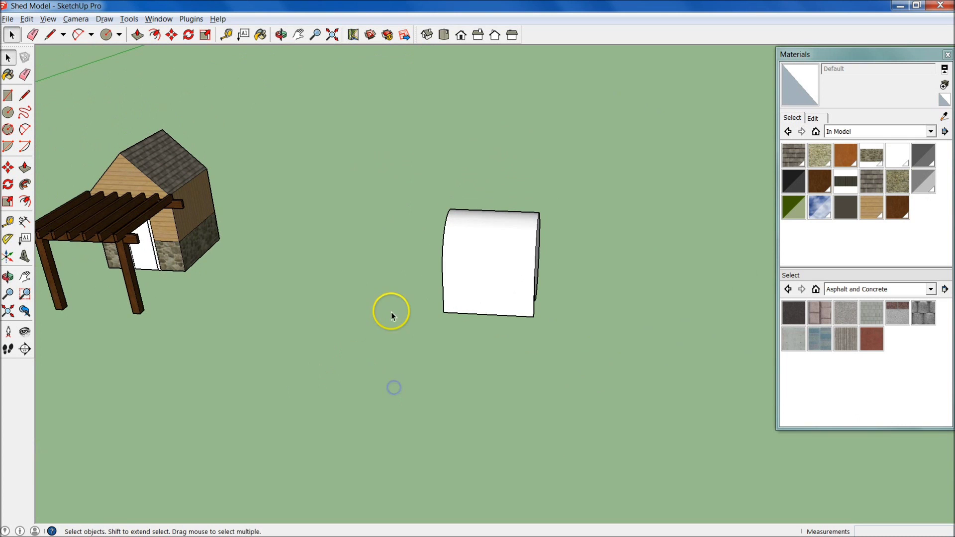
Step: Switch to Chrome and open the website wildlandscaping.com
key("alt+Tab")
left_click(583, 280)
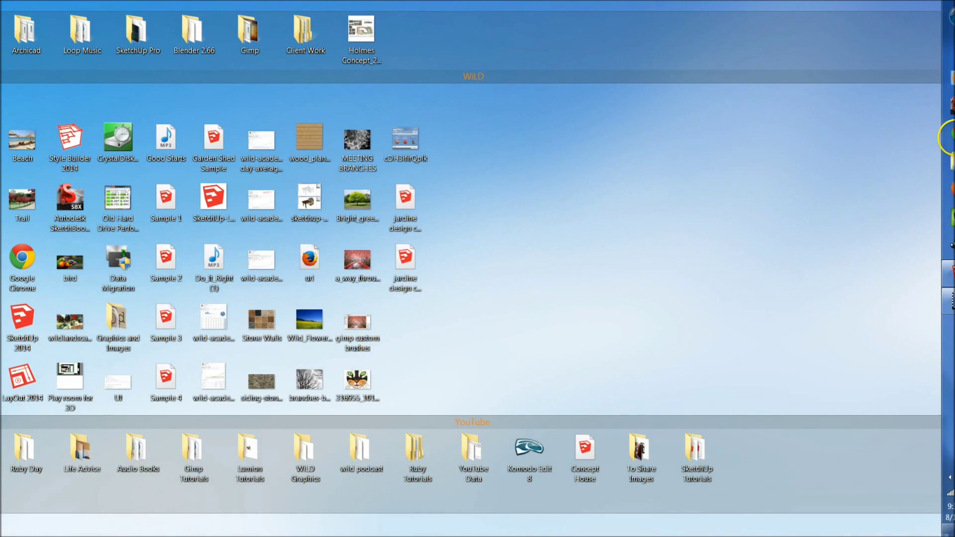
left_click(938, 134)
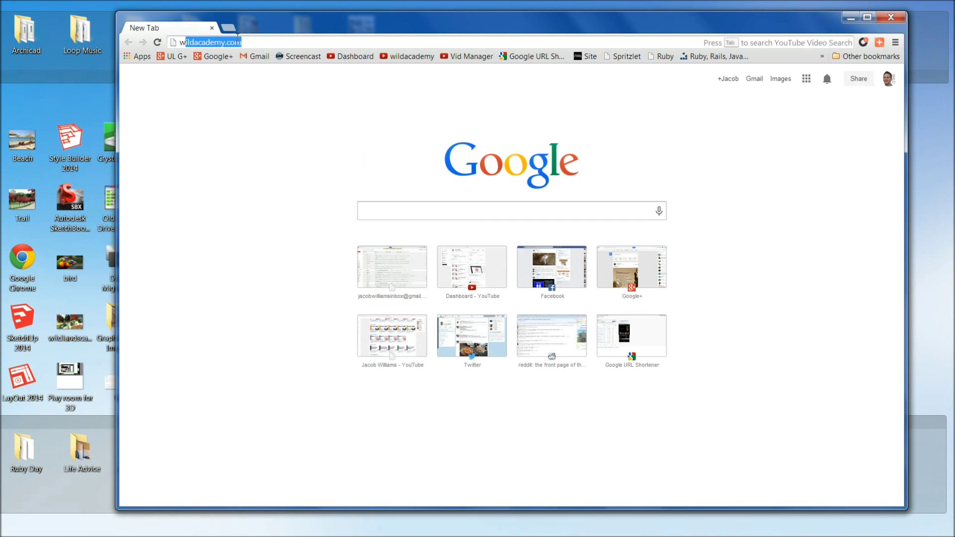
type("wild")
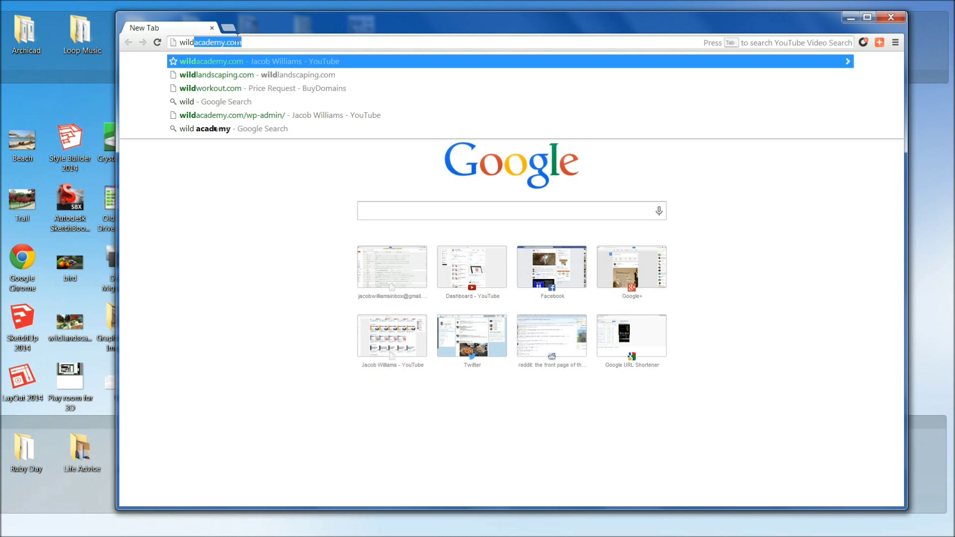
type("landsc")
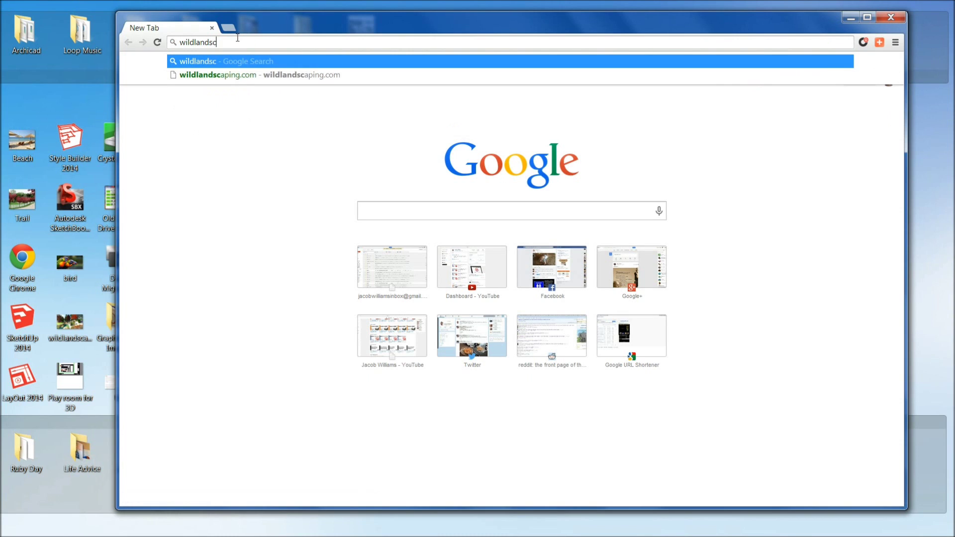
type("aping")
key("Return")
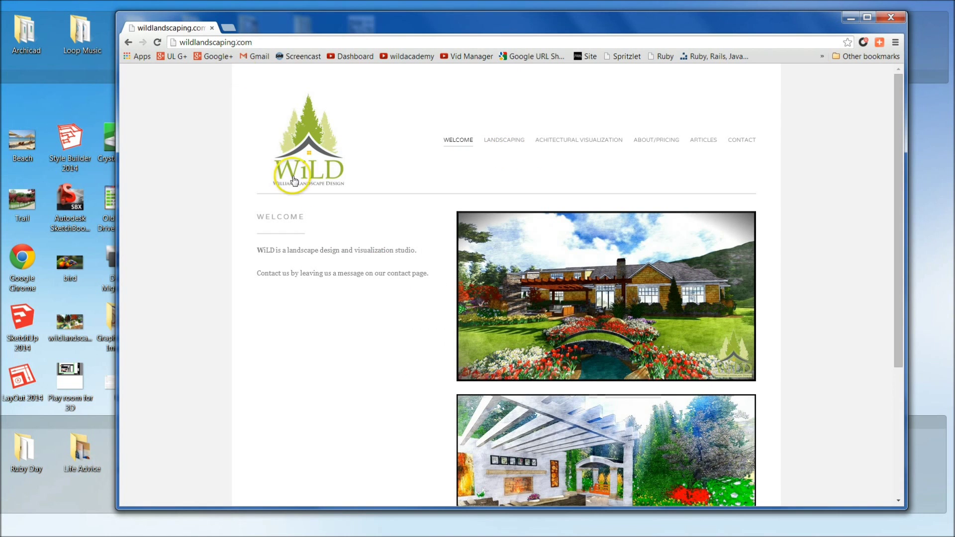
Step: Save the WiLD logo image from the web page onto the desktop and close the browser
left_click_drag(363, 21, 618, 34)
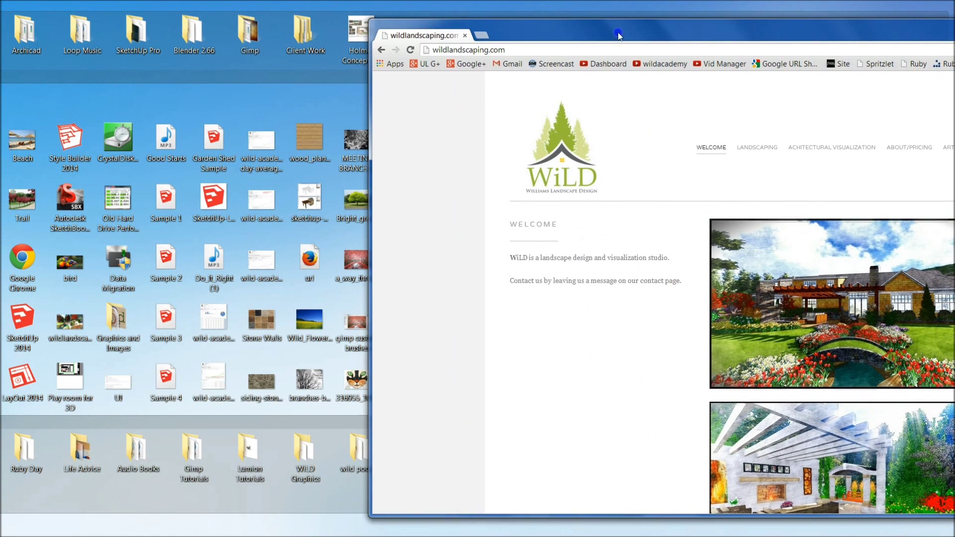
left_click_drag(552, 32, 159, 59)
left_click_drag(98, 190, 745, 193)
left_click_drag(602, 64, 739, 382)
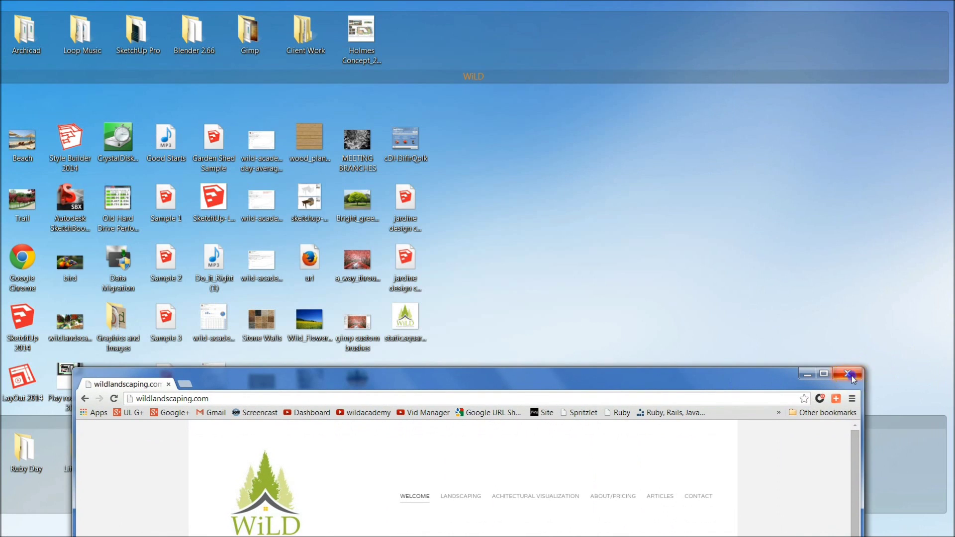
left_click(853, 380)
Step: Return to SketchUp and import the static.squarespace logo image from the desktop with the Use as texture option
key("alt+Tab")
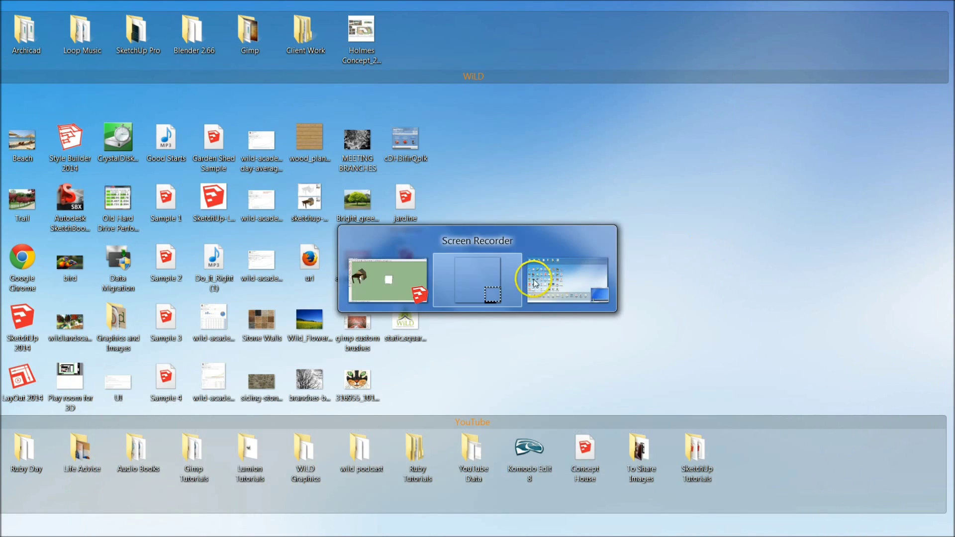
left_click(415, 284)
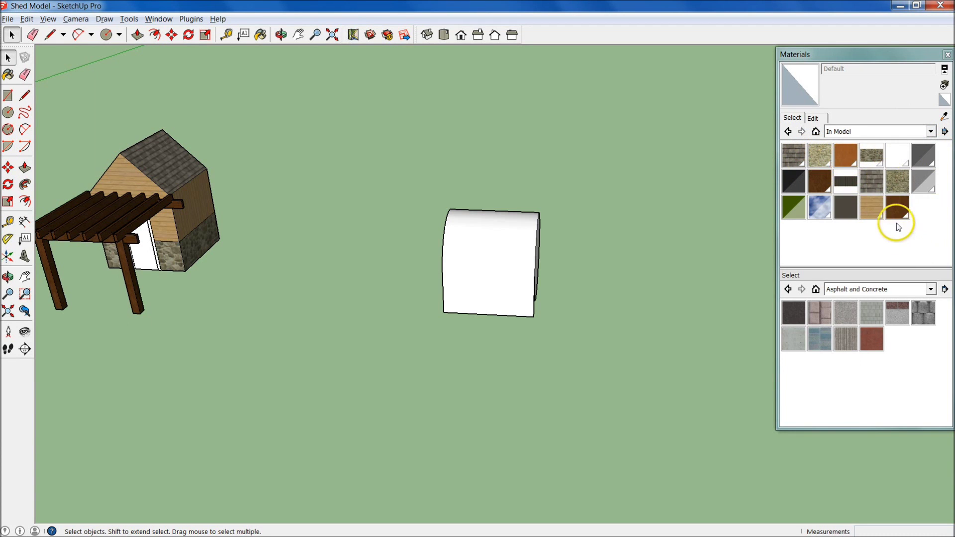
left_click(8, 19)
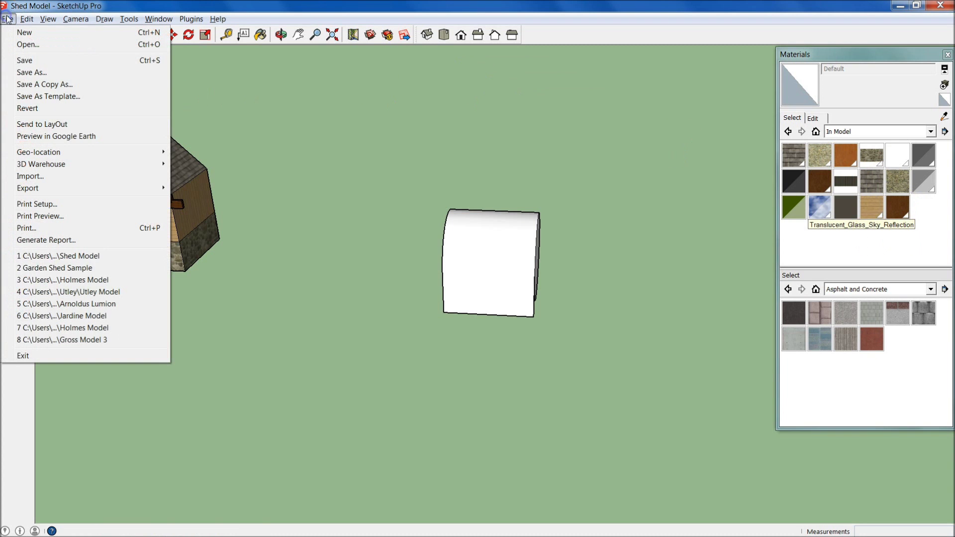
left_click(50, 177)
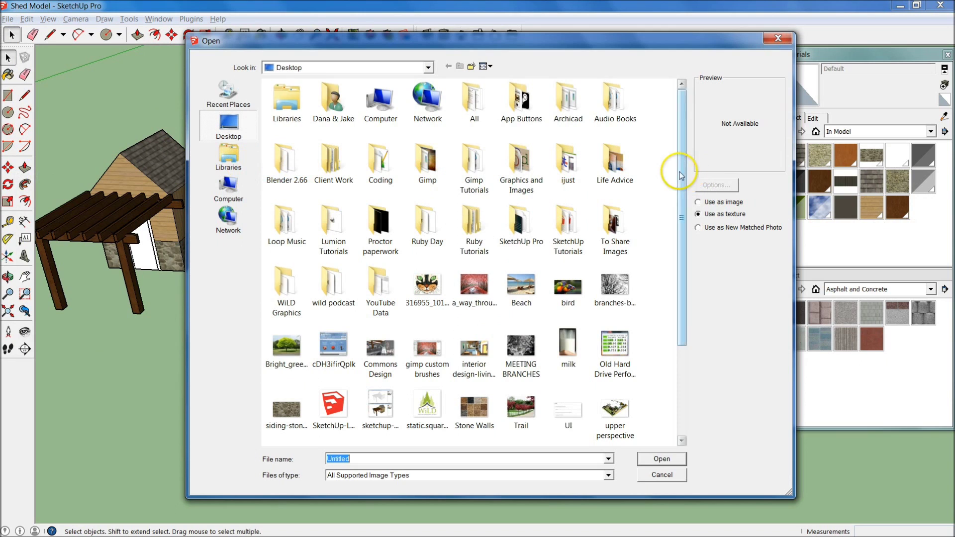
left_click(697, 203)
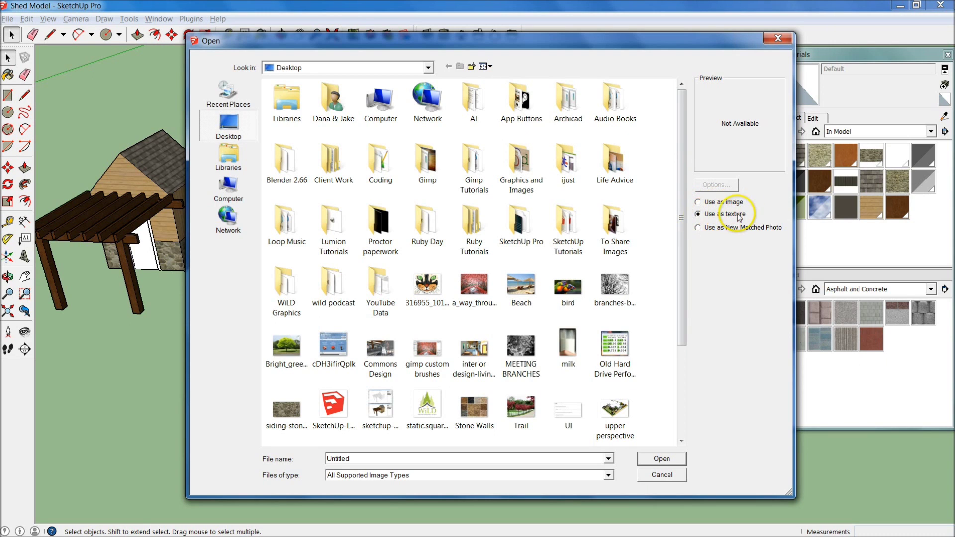
left_click(448, 409)
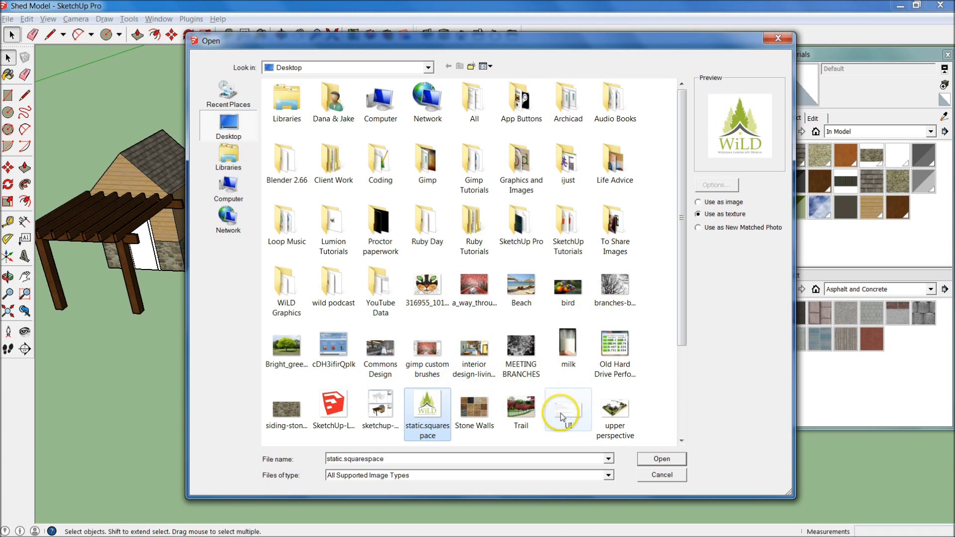
left_click(657, 459)
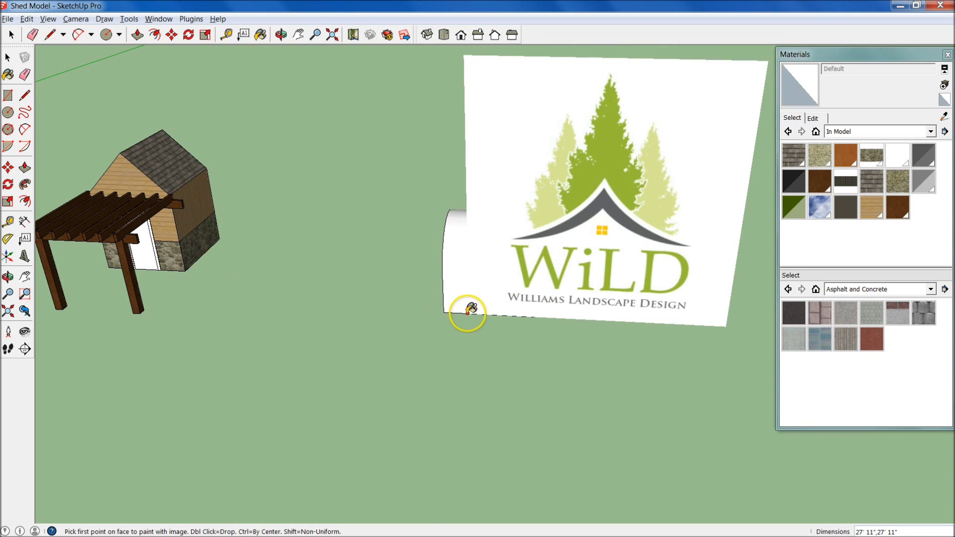
Step: Place the imported logo texture on the flat panel, starting at its lower corner and scaling it to about the panel's width
left_click(444, 312)
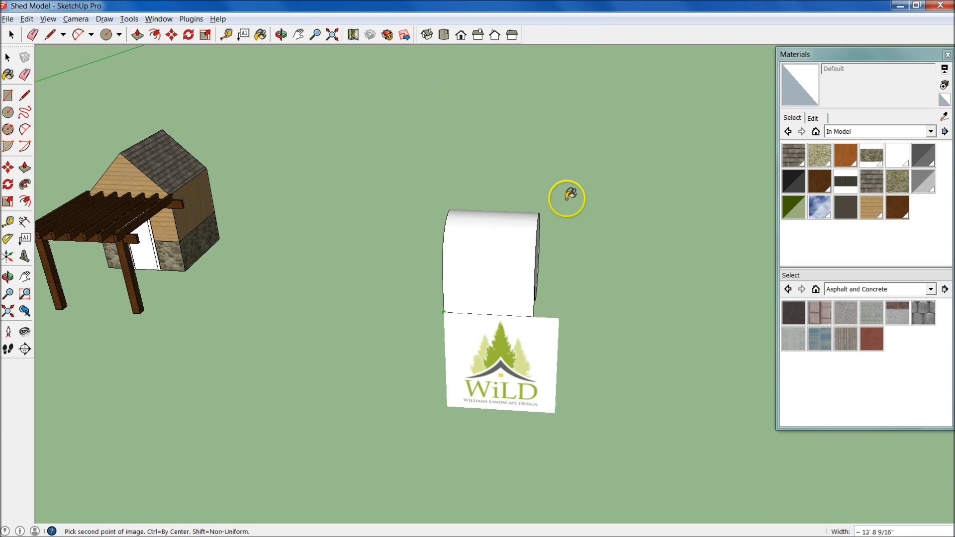
left_click(548, 224)
scroll(482, 336, "up", 3)
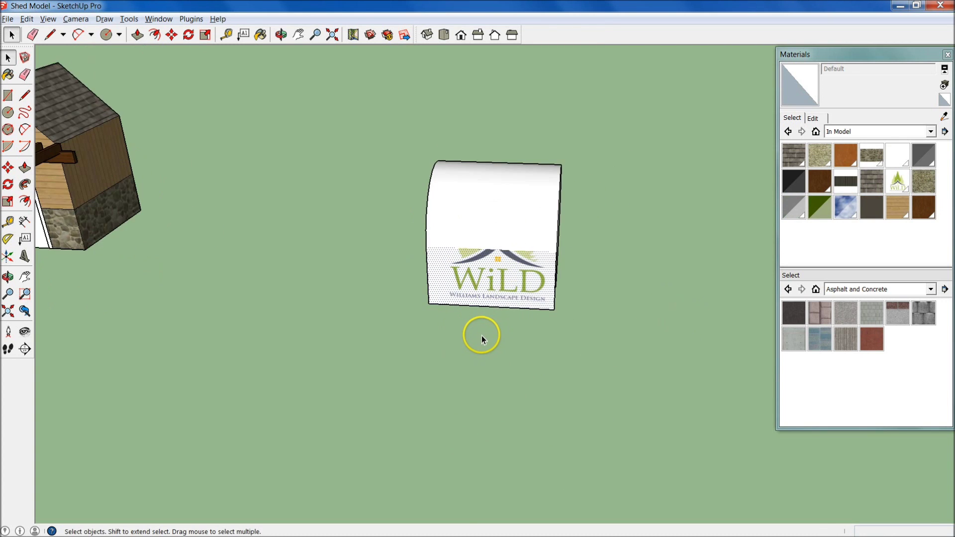
middle_click_drag(405, 324, 534, 353)
Step: Paint the cylinder's curved surface with the static.squarespace material, then sample the texture from the flat panel
left_click(895, 180)
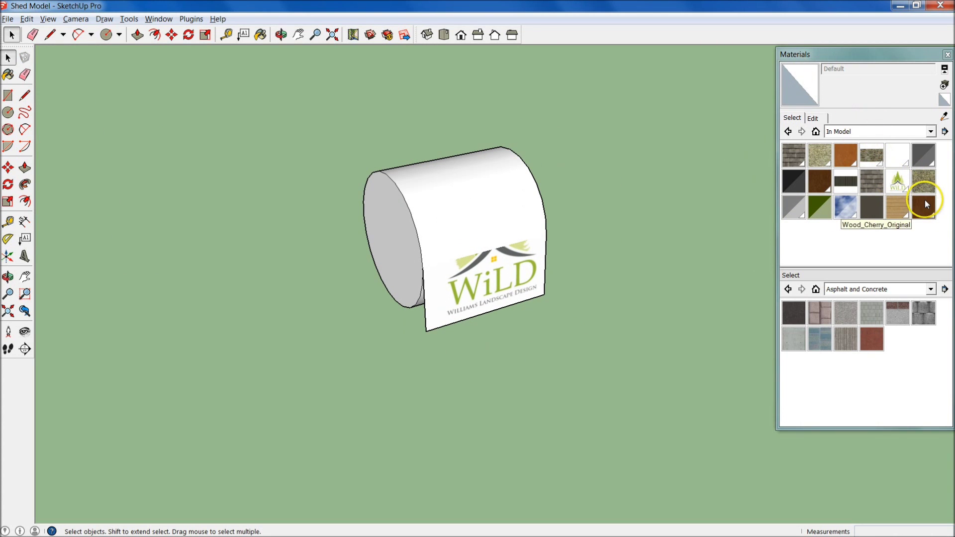
left_click(897, 184)
left_click(464, 223)
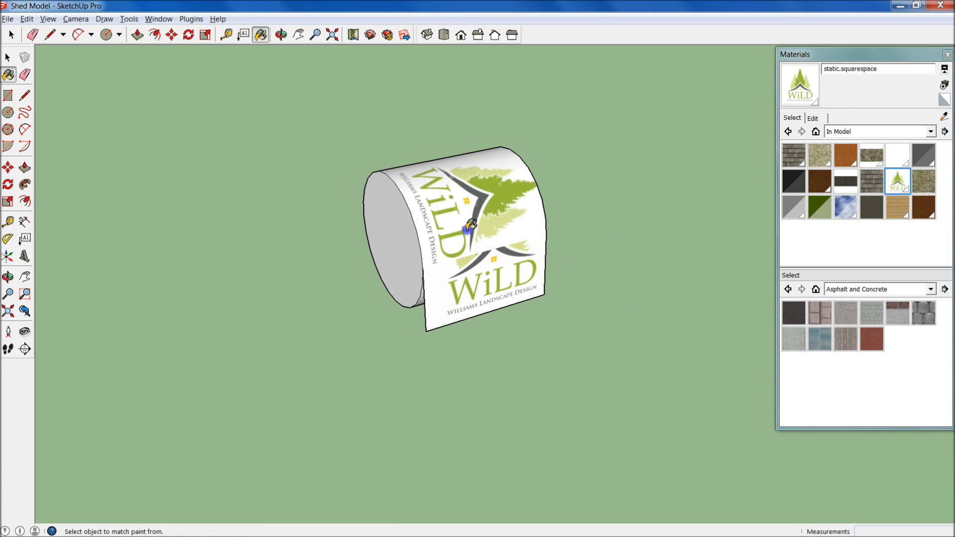
left_click(505, 282)
middle_click_drag(589, 293, 330, 264)
mouse_move(497, 238)
middle_mouse_down()
mouse_move(292, 207)
mouse_move(703, 246)
mouse_move(692, 258)
middle_mouse_up()
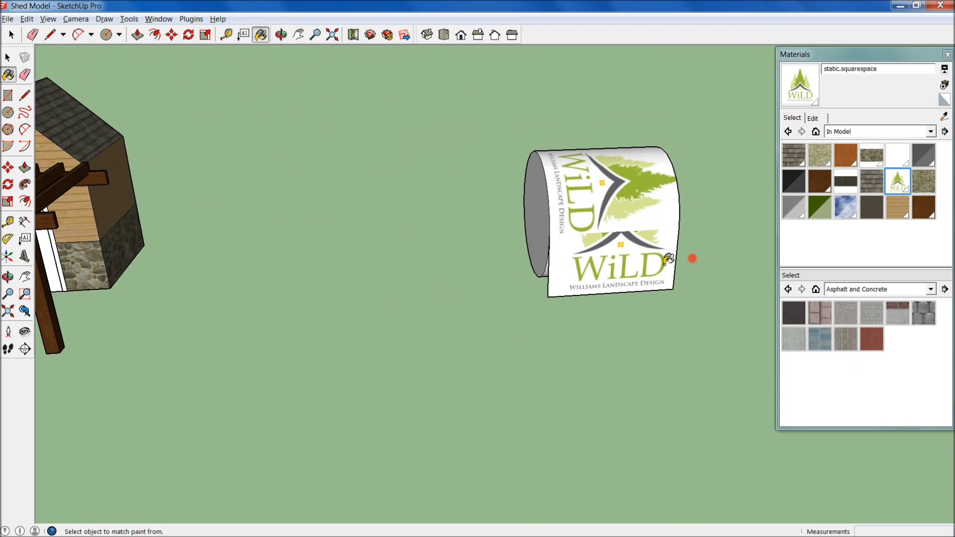
mouse_move(555, 289)
middle_mouse_down()
mouse_move(642, 334)
mouse_move(630, 318)
middle_mouse_up()
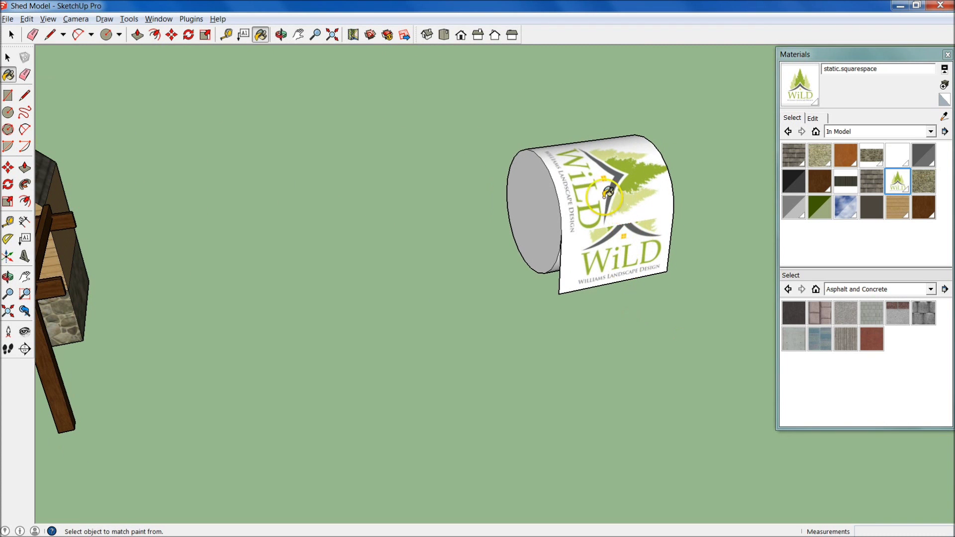
Step: Draw a line outward from the flat panel's lower corner and outline a separate upright rectangular face in front of the cylinder
mouse_move(574, 196)
middle_mouse_down()
mouse_move(542, 208)
mouse_move(496, 284)
middle_mouse_up()
key("l")
left_click(485, 280)
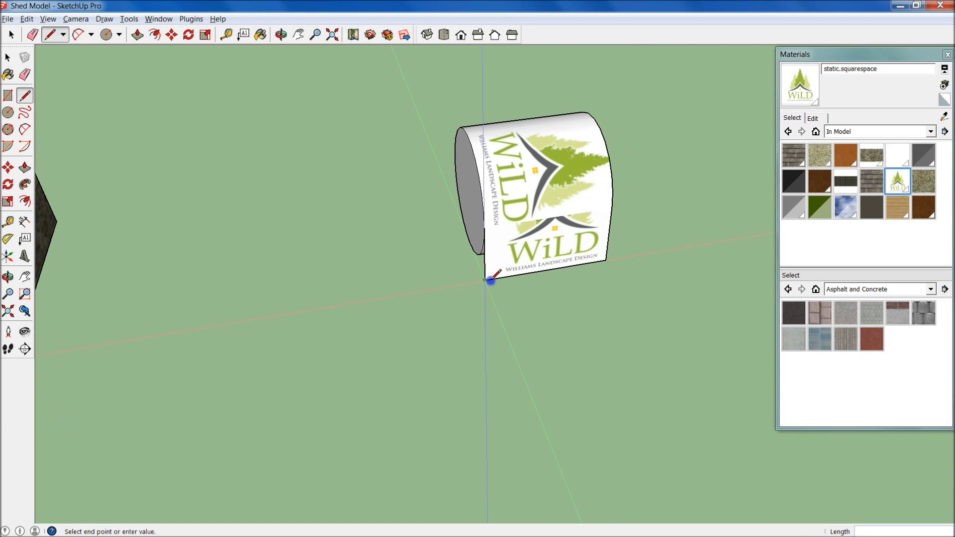
left_click(525, 382)
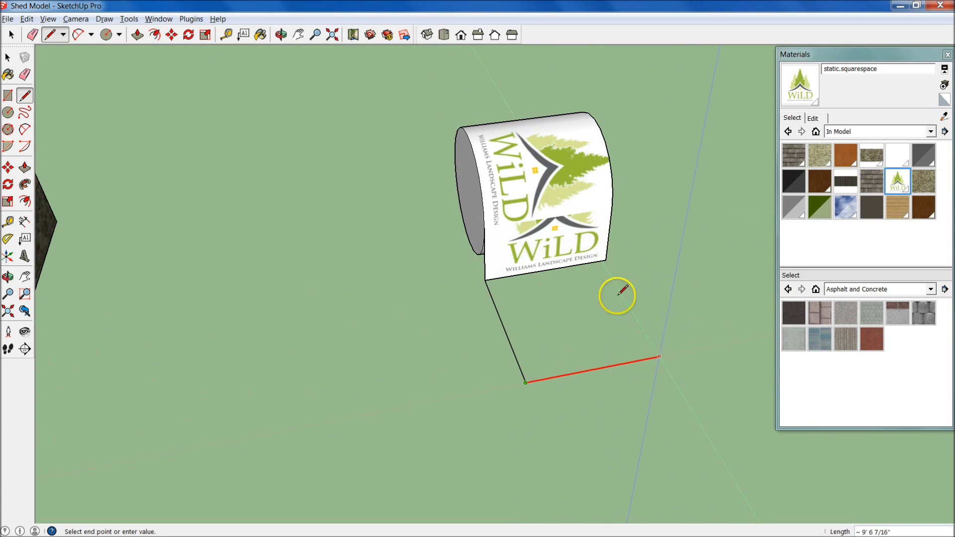
left_click(608, 256)
mouse_move(623, 253)
middle_mouse_down()
mouse_move(651, 263)
mouse_move(659, 173)
middle_mouse_up()
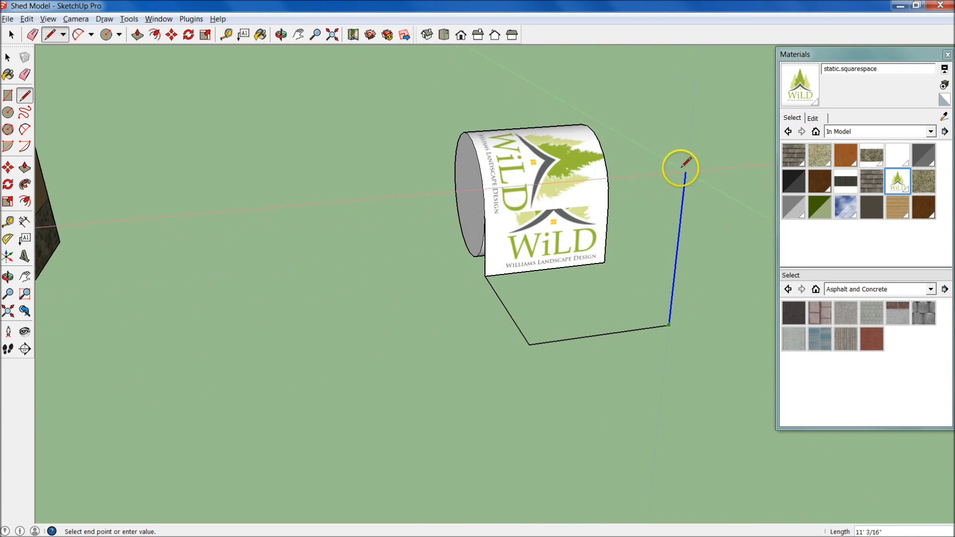
left_click(468, 133)
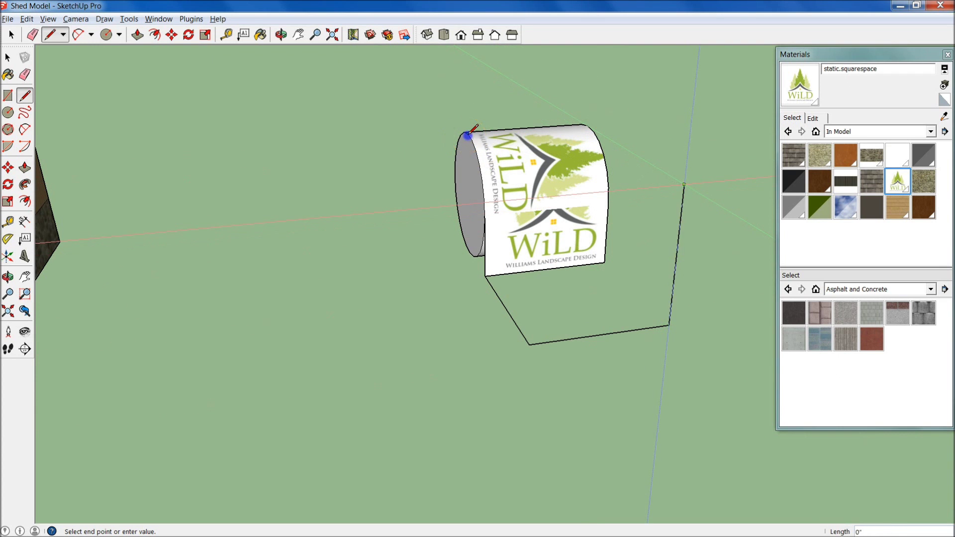
left_click(530, 342)
left_click(530, 346)
Step: Paint the upright rectangular face with the static.squarespace logo material
mouse_move(531, 345)
middle_mouse_down()
mouse_move(601, 292)
mouse_move(469, 330)
mouse_move(381, 262)
mouse_move(437, 207)
mouse_move(423, 239)
mouse_move(429, 277)
mouse_move(450, 267)
mouse_move(228, 249)
mouse_move(605, 315)
mouse_move(744, 323)
mouse_move(482, 283)
mouse_move(646, 213)
mouse_move(532, 213)
middle_mouse_up()
key("e")
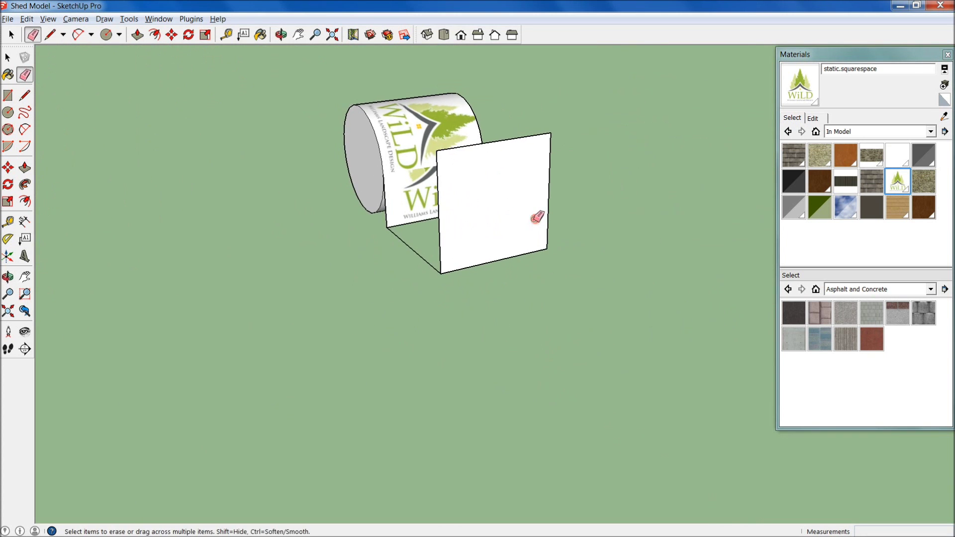
key("b")
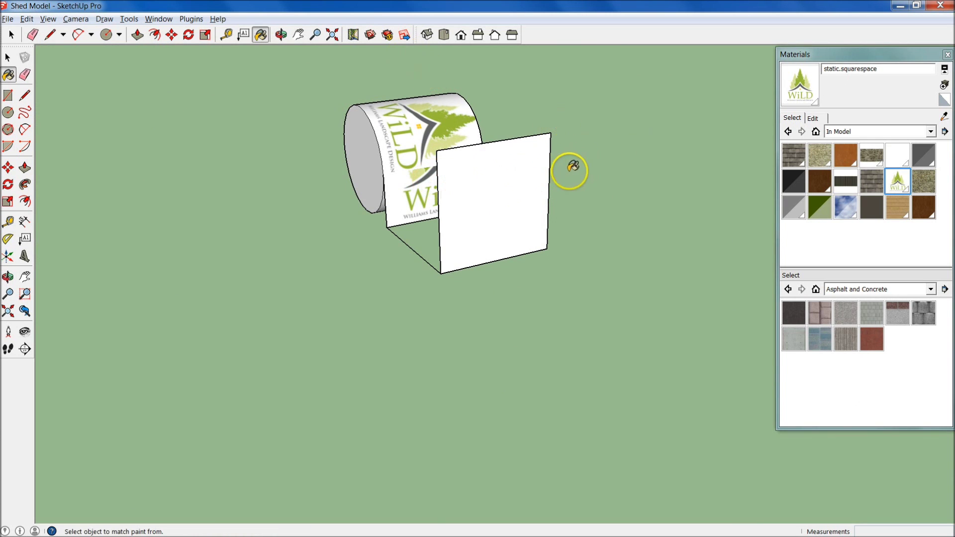
left_click(795, 80)
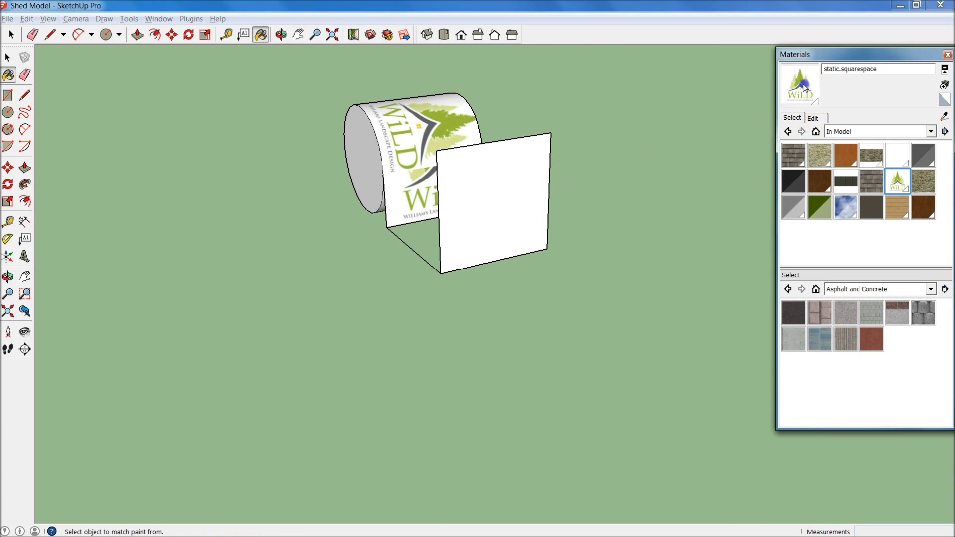
left_click(500, 174)
Step: Reposition the logo texture on the upright rectangular face, shifting it slightly down and toward the cylinder
mouse_move(520, 211)
middle_mouse_down()
mouse_move(392, 133)
mouse_move(465, 149)
middle_mouse_up()
key("space")
left_click(480, 182)
scroll(462, 193, "up", 3)
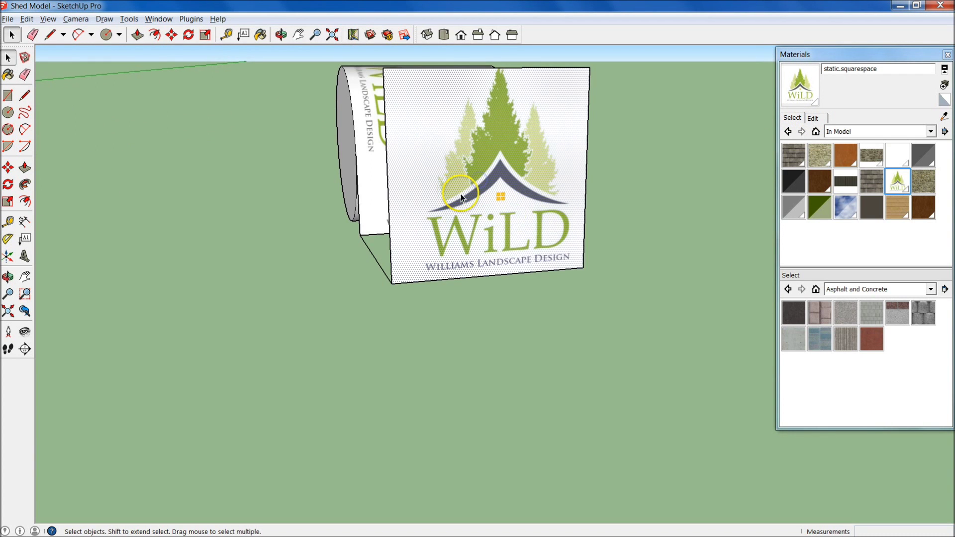
right_click(492, 185)
mouse_move(524, 326)
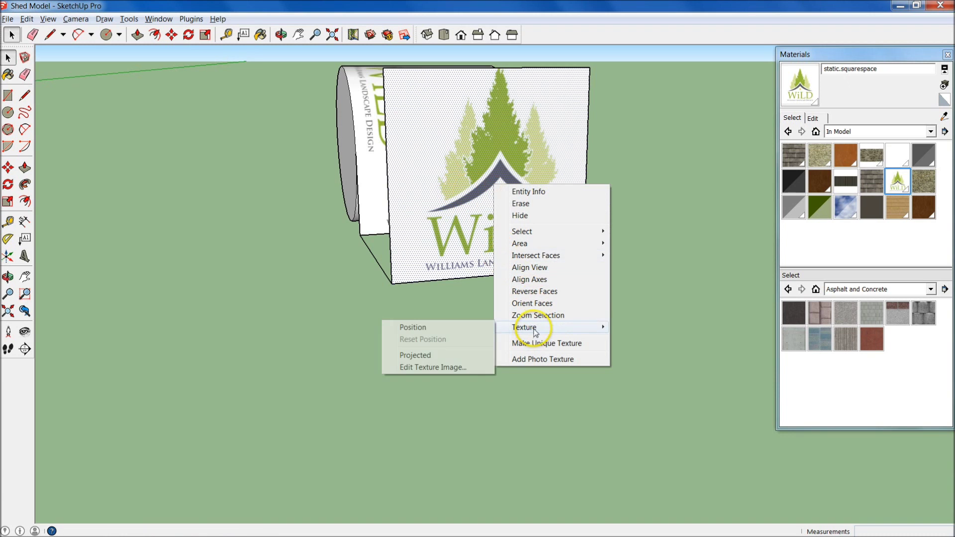
left_click(448, 331)
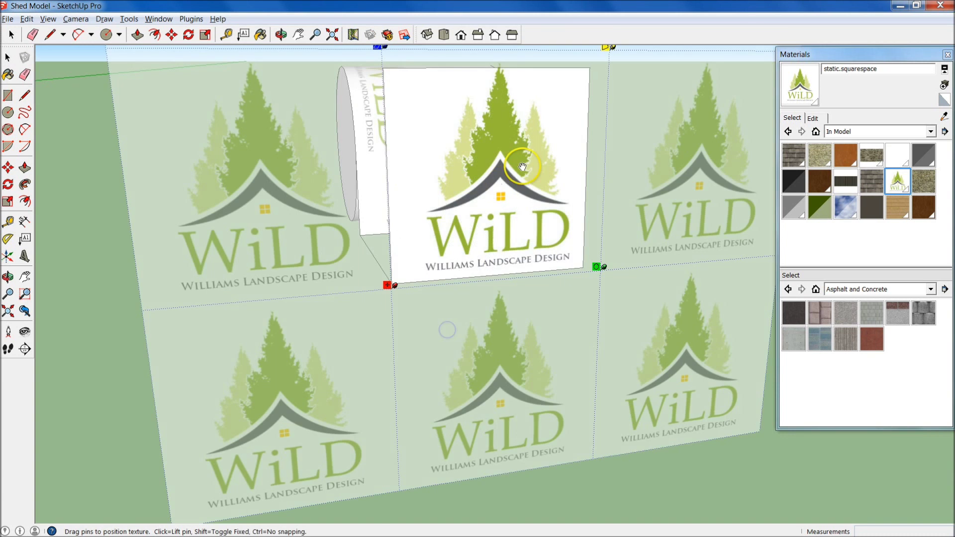
left_click_drag(517, 165, 510, 174)
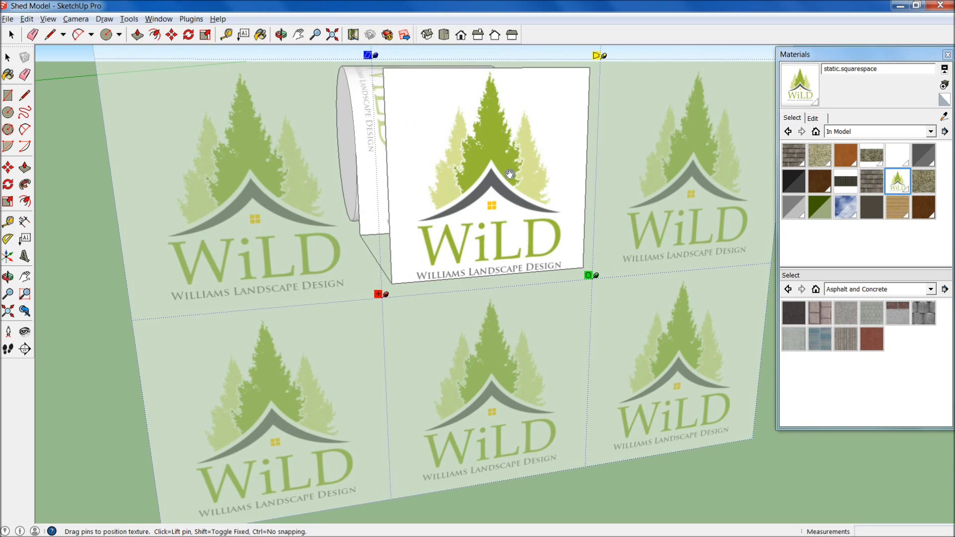
left_click(95, 364)
Step: Set the logo texture on the upright rectangular face to Projected
middle_click_drag(245, 277, 485, 209)
right_click(486, 207)
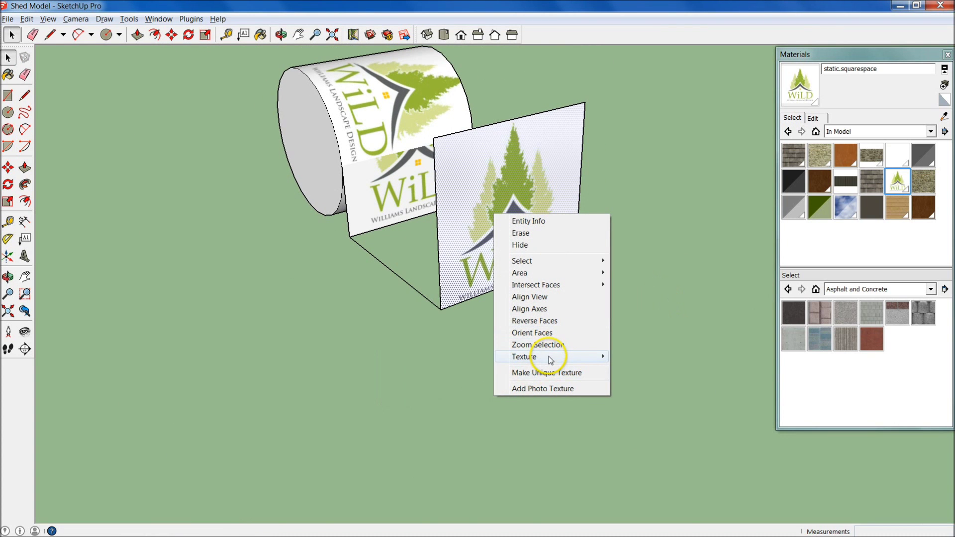
mouse_move(547, 357)
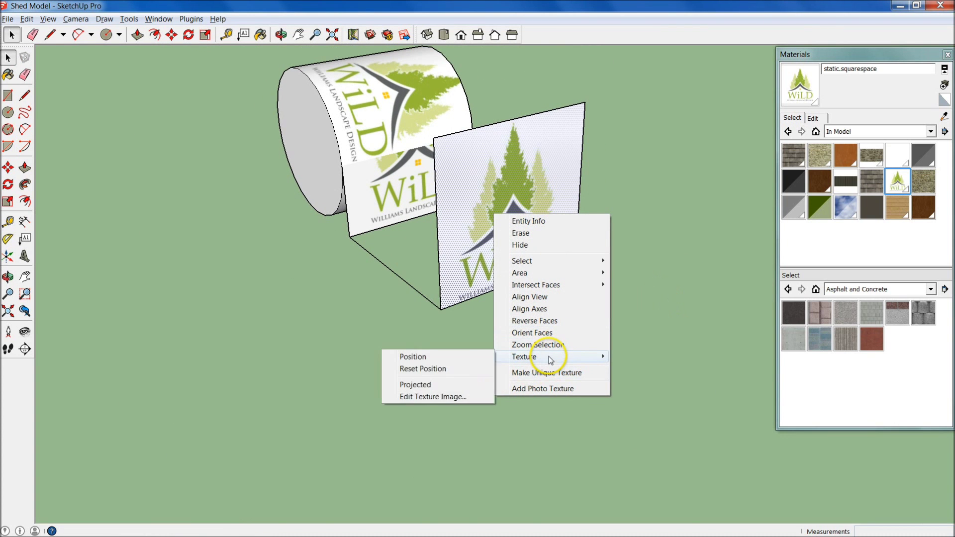
left_click(417, 384)
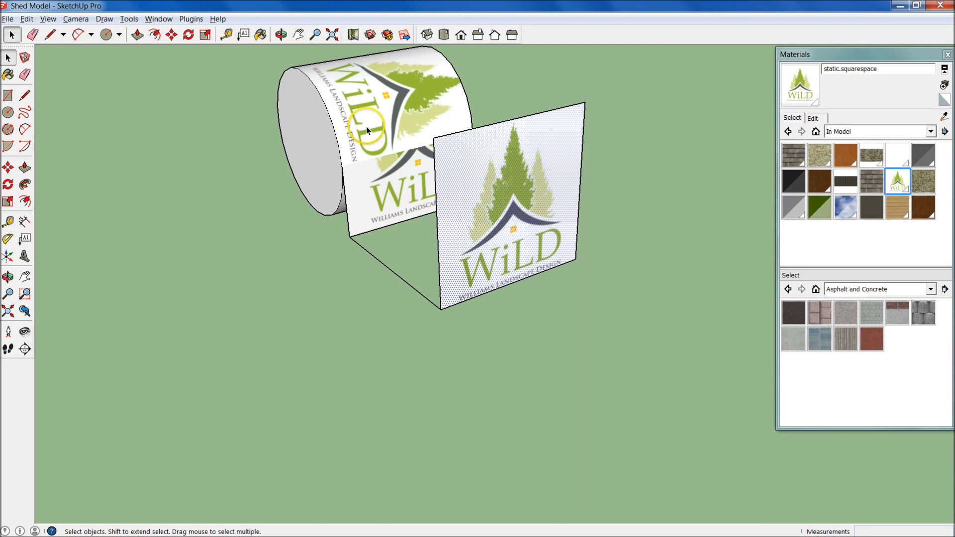
Step: Sample the projected logo texture from the upright face and paint it onto the cylinder's curved surface
key("b")
key("alt")
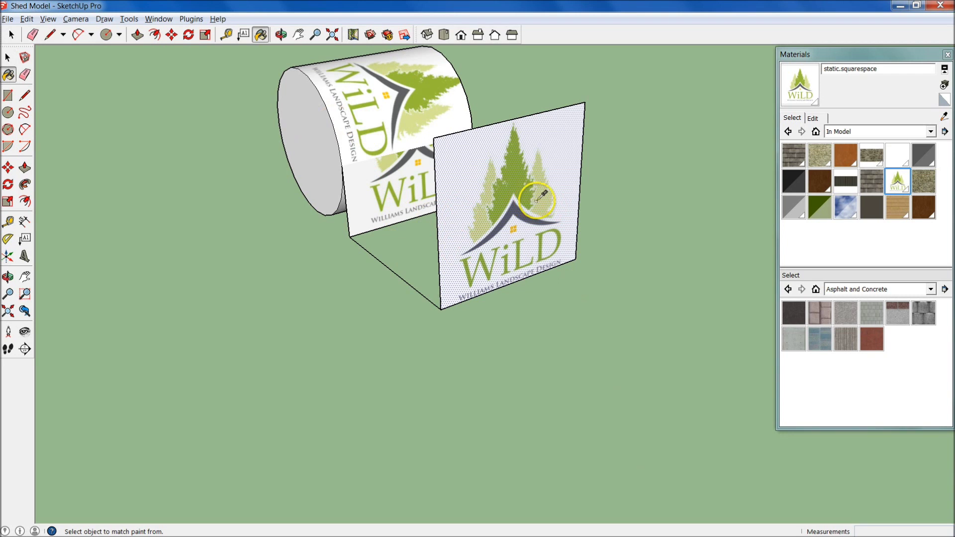
left_click_drag(900, 47, 893, 40)
left_click(930, 105)
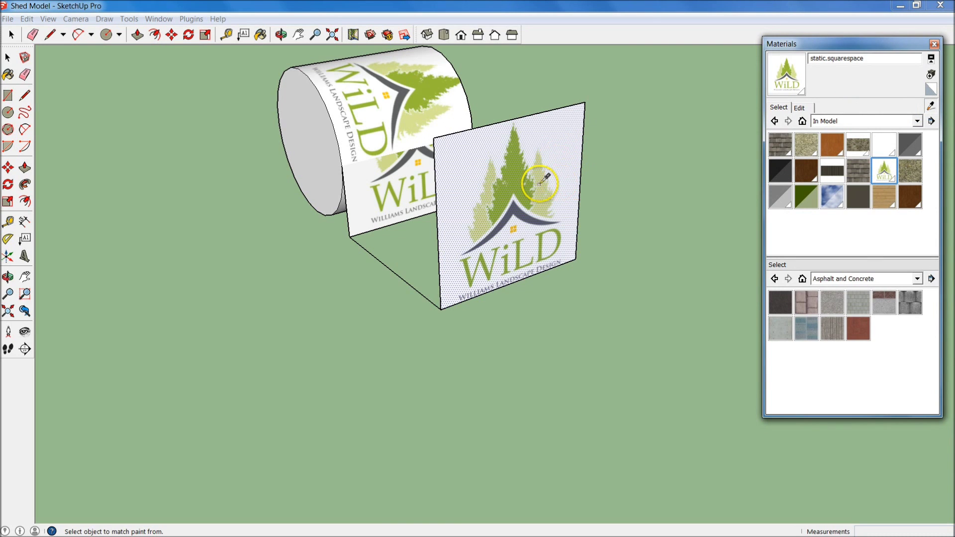
left_click(9, 75)
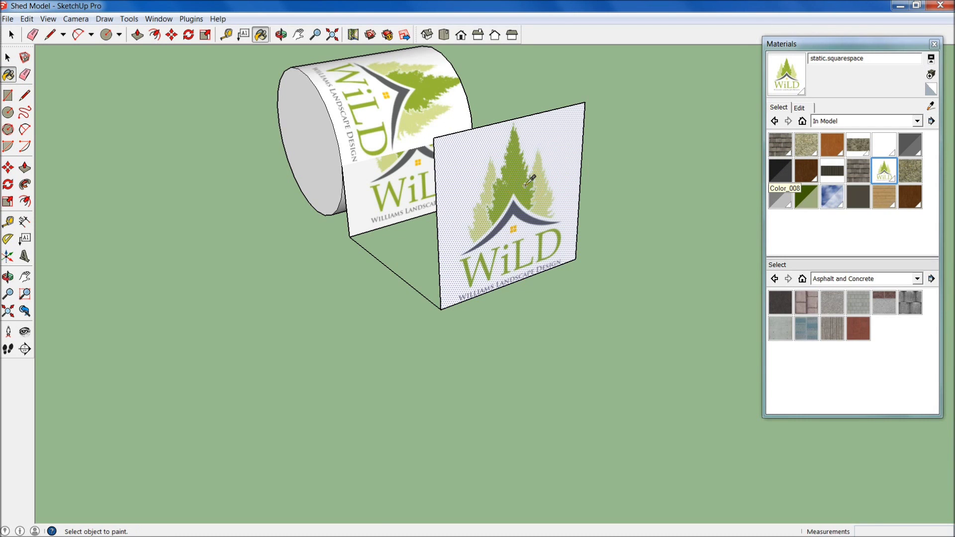
left_click(407, 125, "alt")
left_click(406, 124)
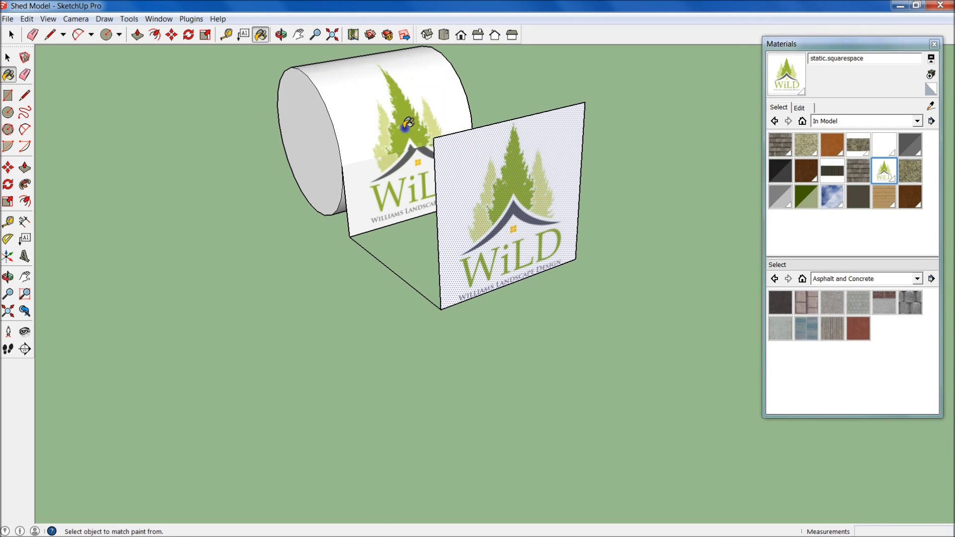
left_click(412, 156)
Step: Examine the projected logo on the cylinder and its adjoining flat panel from several angles and up close
key("o")
mouse_move(413, 156)
left_mouse_down()
mouse_move(558, 122)
mouse_move(507, 155)
mouse_move(542, 136)
left_mouse_up()
key("b")
left_click(376, 59, "alt")
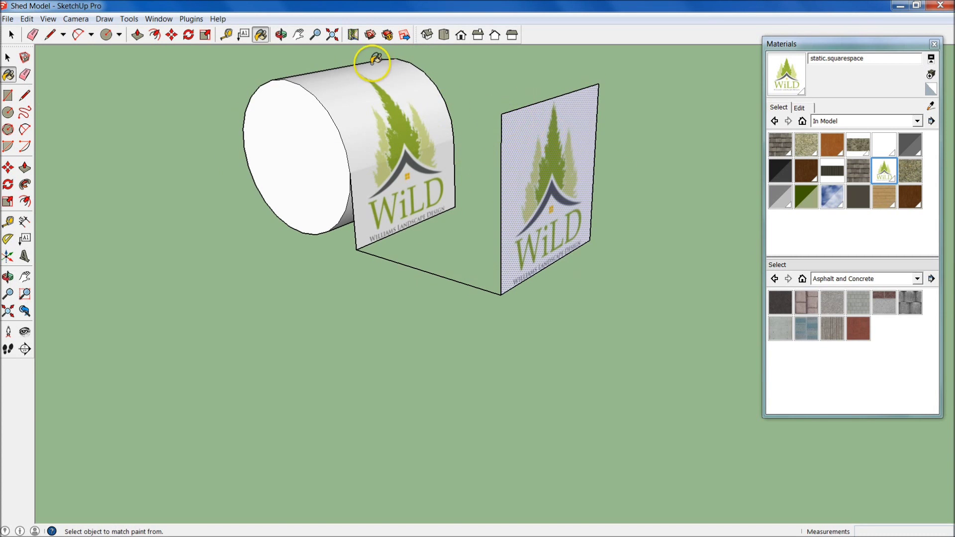
middle_click_drag(363, 143, 698, 251)
middle_click_drag(715, 192, 246, 196)
mouse_move(454, 154)
middle_mouse_down()
mouse_move(173, 155)
mouse_move(153, 130)
mouse_move(725, 219)
middle_mouse_up()
left_click(518, 222, "alt")
mouse_move(517, 222)
middle_mouse_down()
mouse_move(430, 244)
mouse_move(535, 183)
mouse_move(507, 228)
mouse_move(539, 201)
middle_mouse_up()
scroll(535, 183, "down", 1)
scroll(539, 200, "down", 3)
scroll(539, 200, "up", 2)
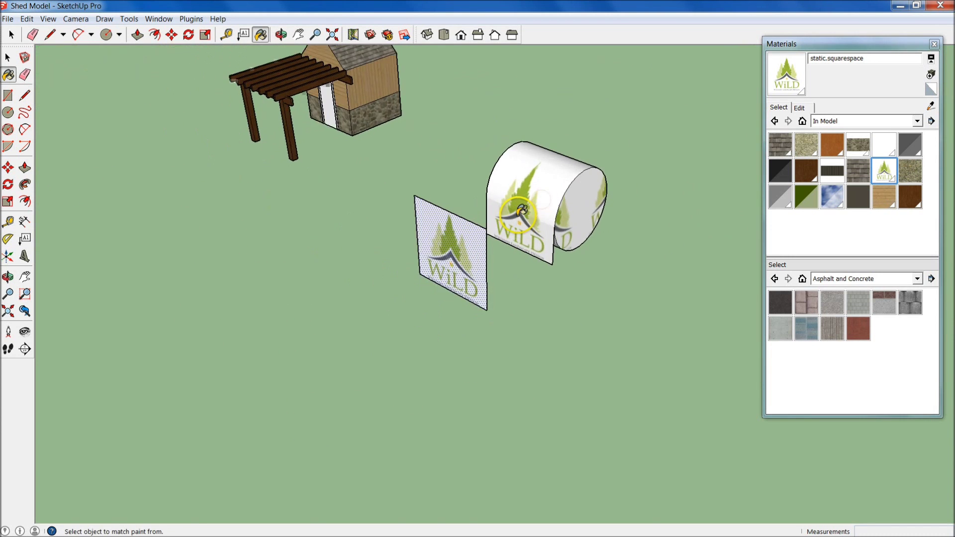
scroll(520, 210, "up", 1)
left_click(404, 237, "alt")
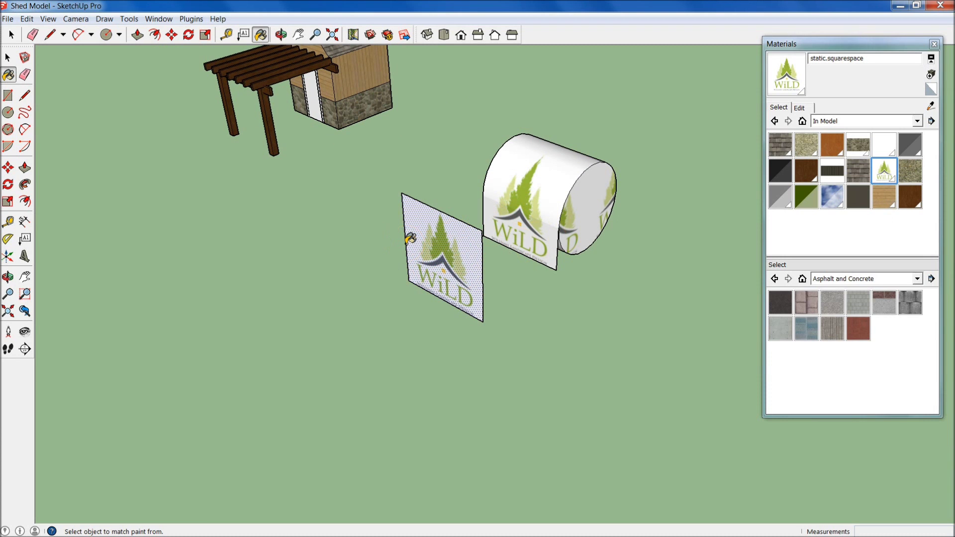
scroll(489, 214, "up", 3)
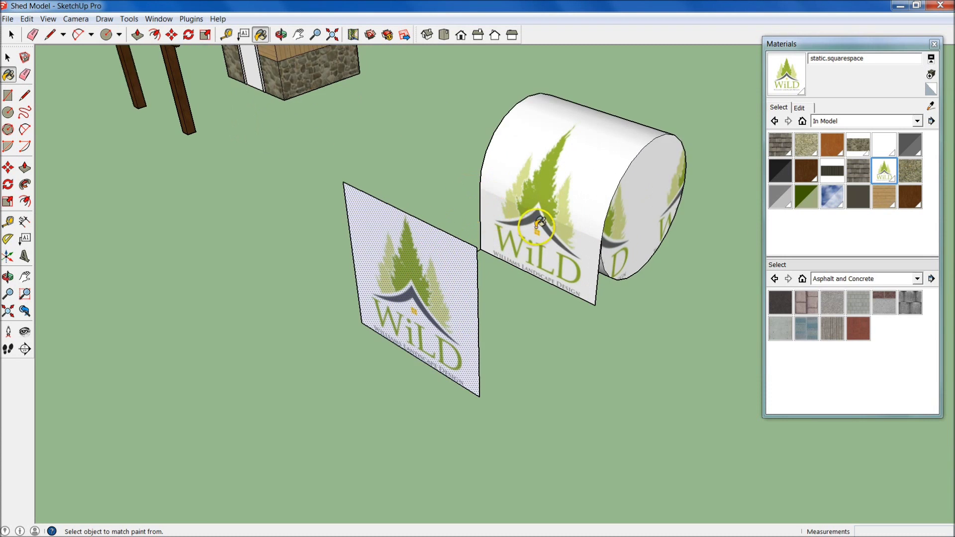
key("space")
left_click(545, 242)
scroll(566, 227, "up", 2)
scroll(566, 224, "up", 3)
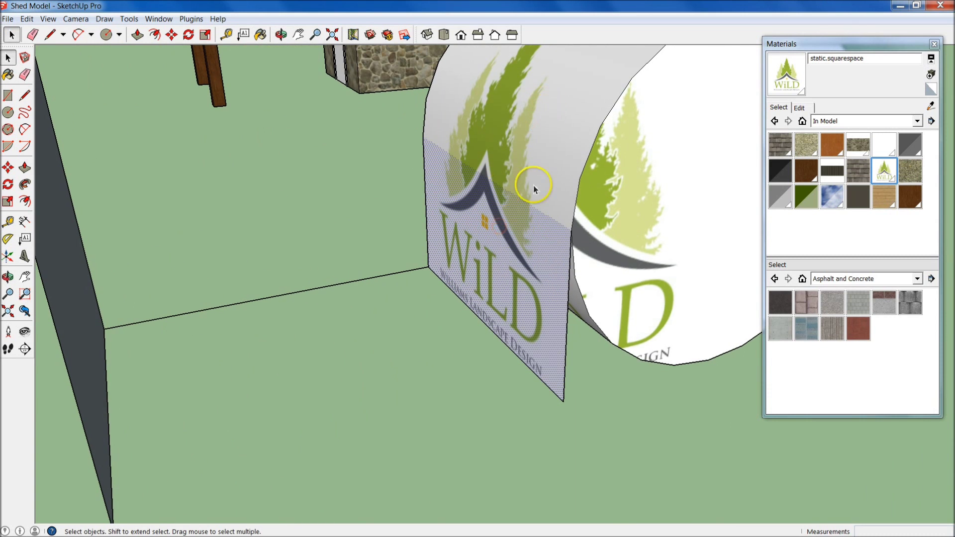
middle_click_drag(523, 242, 563, 241)
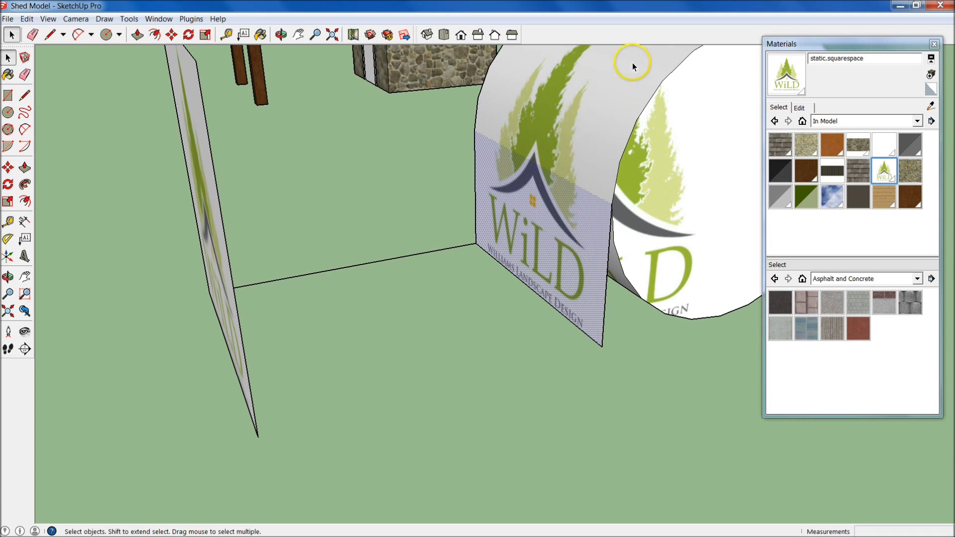
Step: Delete the upright rectangular logo face and the line connecting it to the cylinder's flat panel
middle_click_drag(544, 169, 422, 177)
scroll(503, 258, "up", 3)
left_click_drag(420, 103, 528, 429)
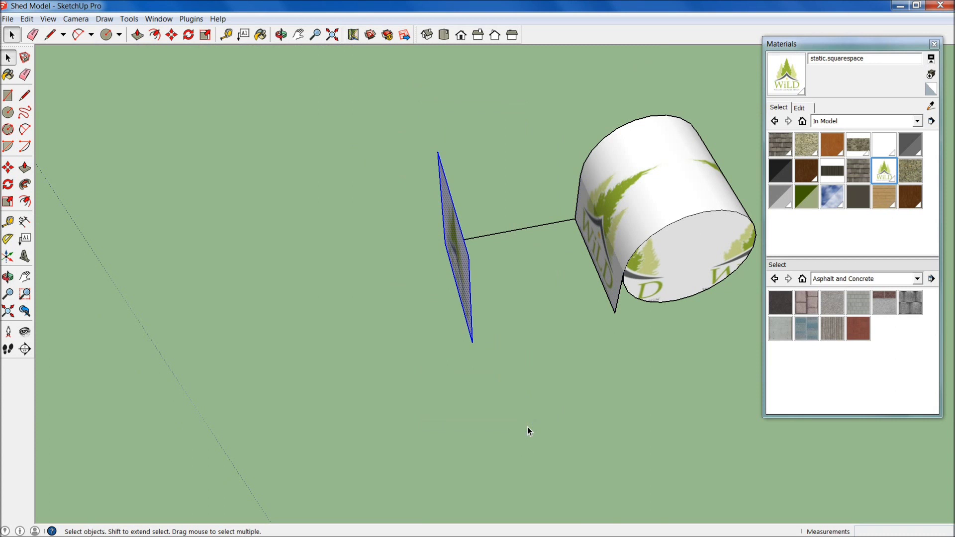
key("Delete")
left_click(520, 354)
left_click(480, 238)
key("Delete")
Step: Delete the whole cylinder together with its attached flat panel, leaving the shed and pergola in the model
middle_click_drag(482, 230, 352, 293)
middle_click_drag(522, 159, 574, 241, "shift")
mouse_move(574, 240)
middle_mouse_down()
mouse_move(665, 166)
mouse_move(544, 345)
middle_mouse_up()
key("space")
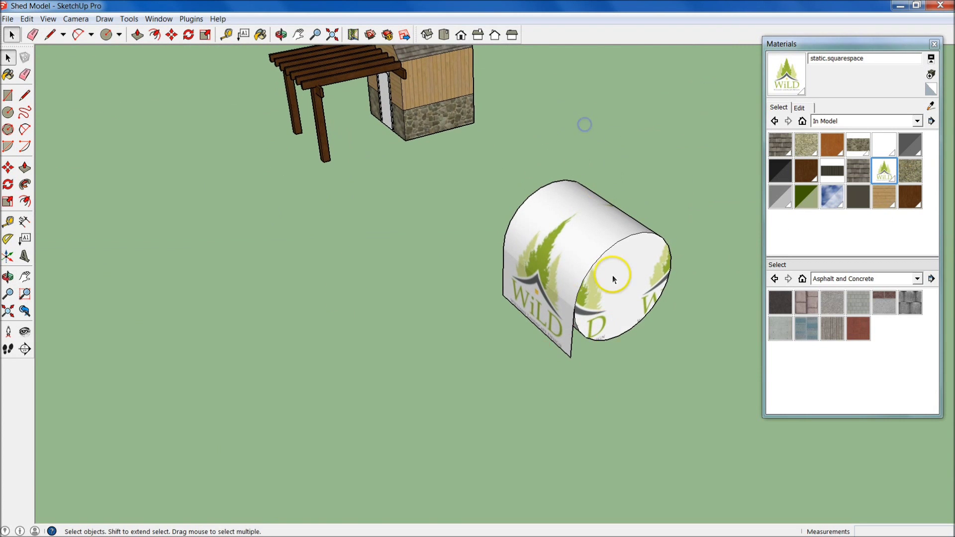
scroll(613, 274, "up", 2)
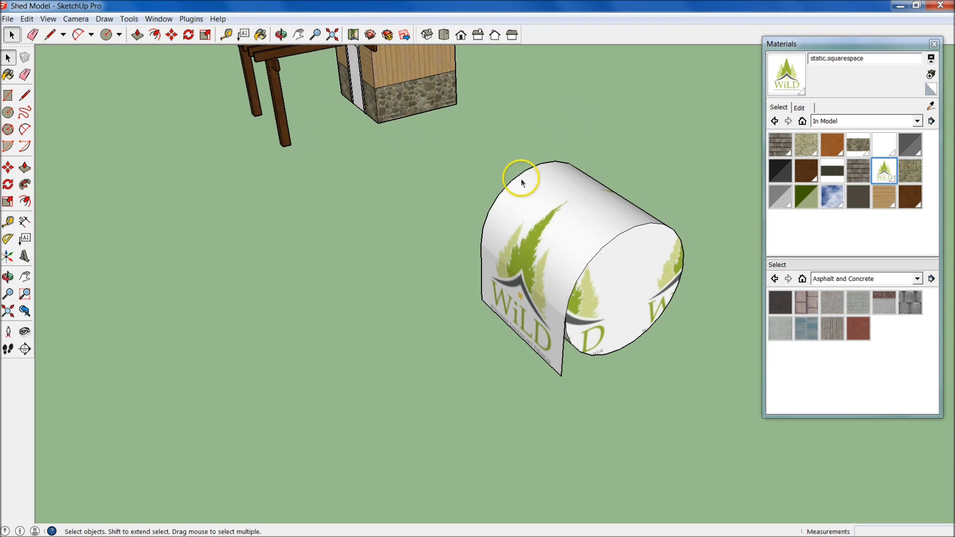
scroll(502, 197, "down", 3)
middle_click_drag(503, 198, 601, 302)
left_click_drag(439, 131, 757, 493)
middle_click_drag(659, 395, 576, 276, "shift")
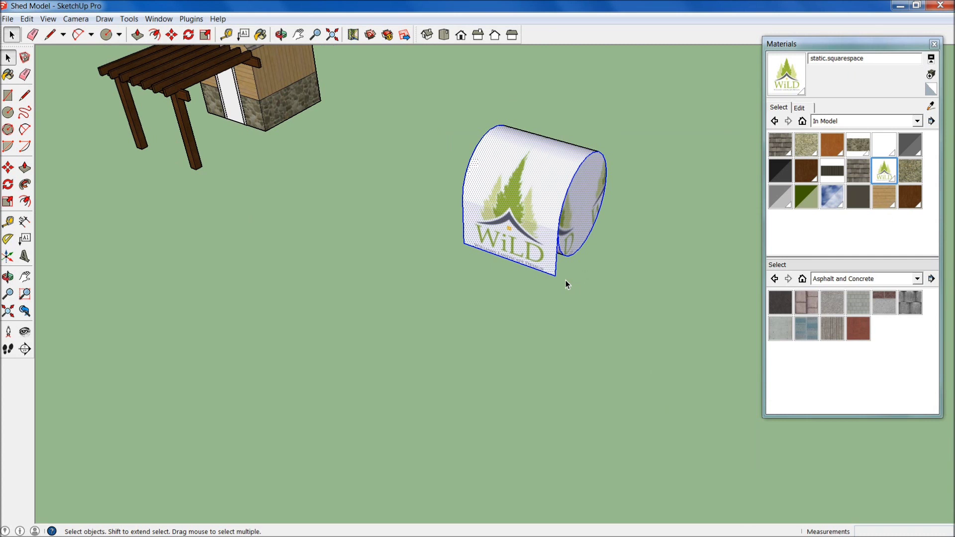
key("Delete")
middle_click_drag(367, 197, 646, 310)
middle_click_drag(347, 316, 415, 343)
middle_click_drag(435, 306, 474, 318)
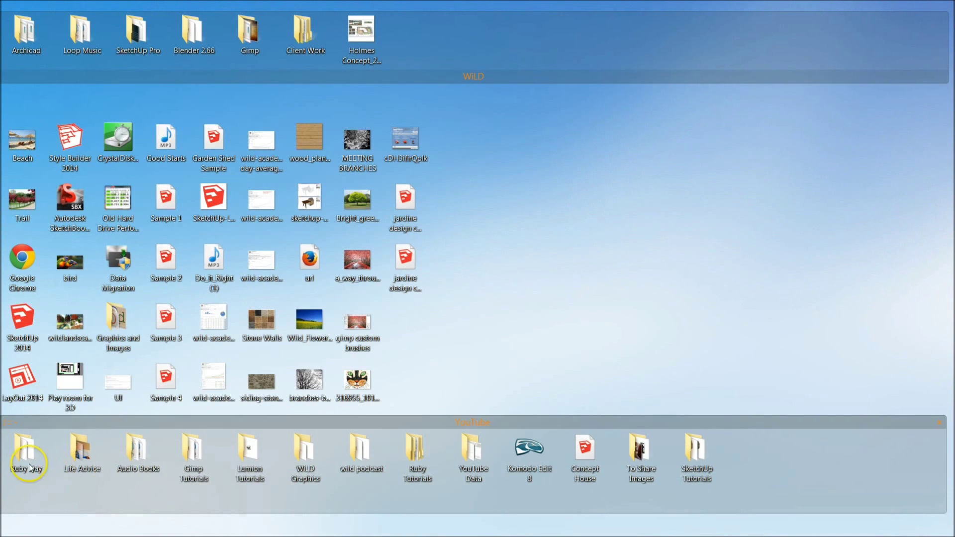
Step: Switch to Windows Explorer and open the folder C:\Program Files (x86)\SketchUp\SketchUp 2014
mouse_move(30, 459)
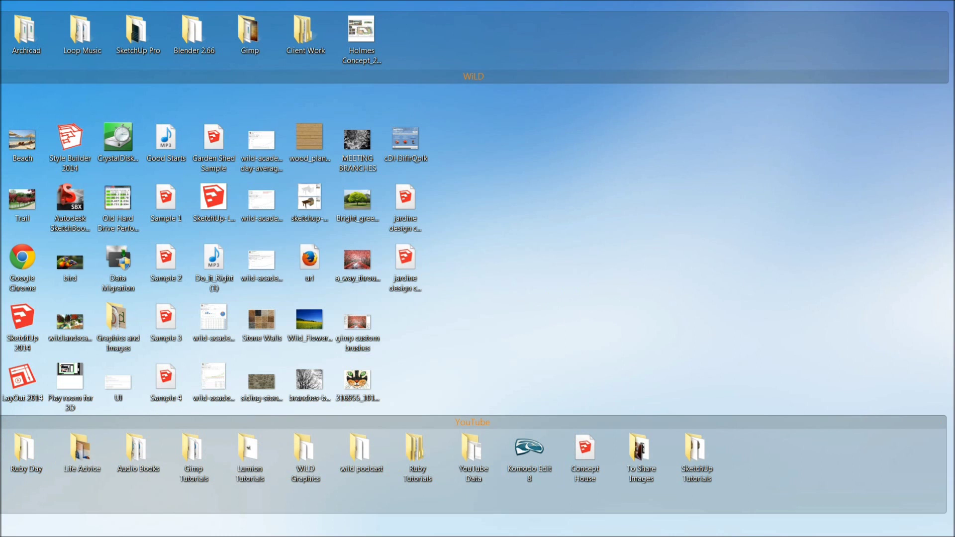
mouse_move(954, 279)
left_click(937, 16)
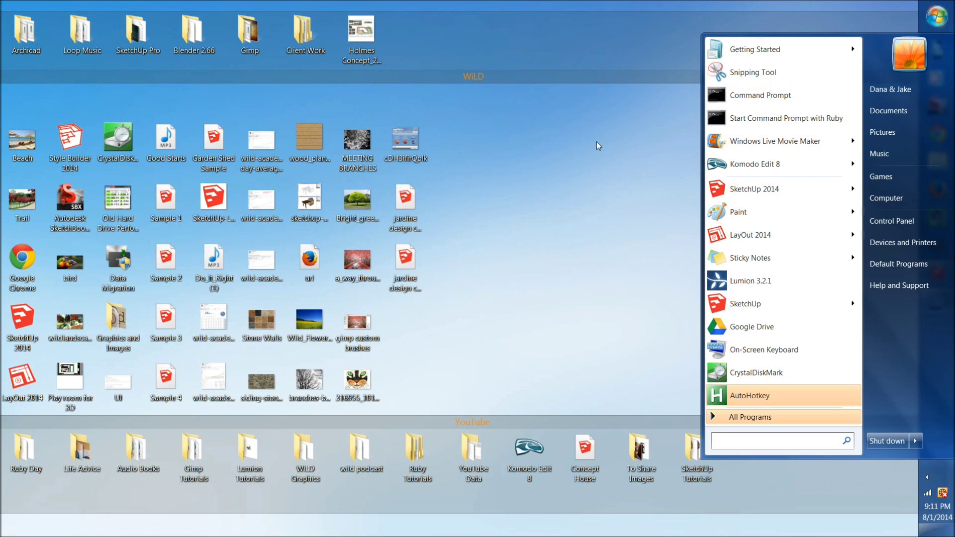
left_click(890, 198)
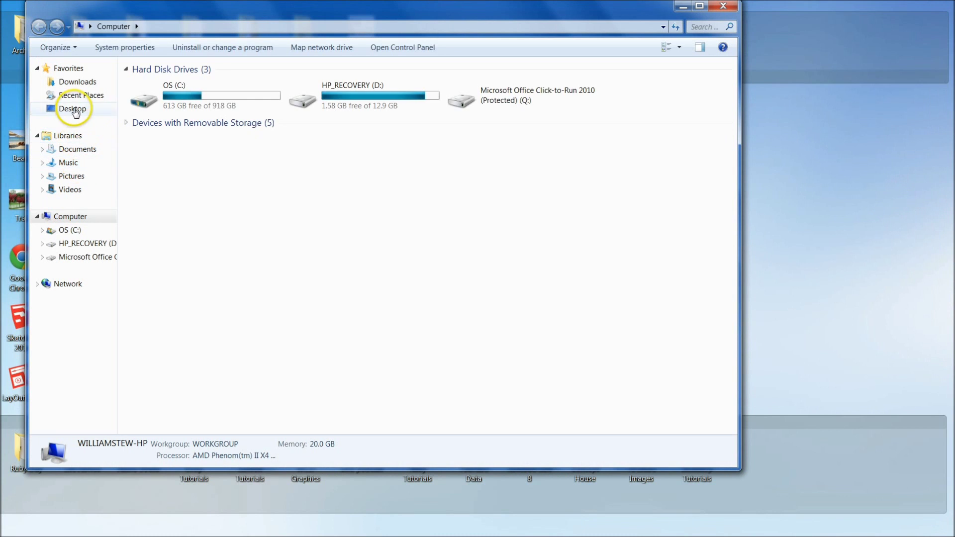
double_click(245, 98)
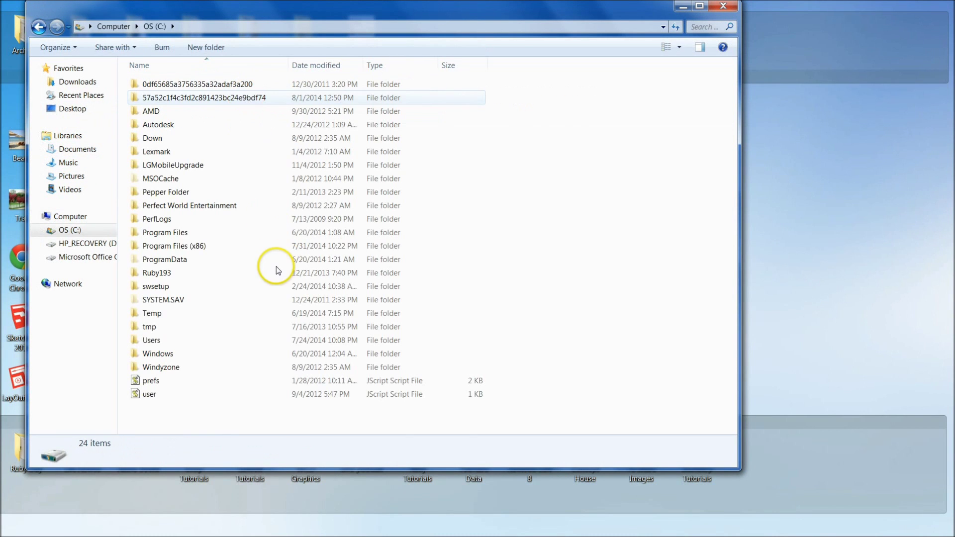
double_click(181, 247)
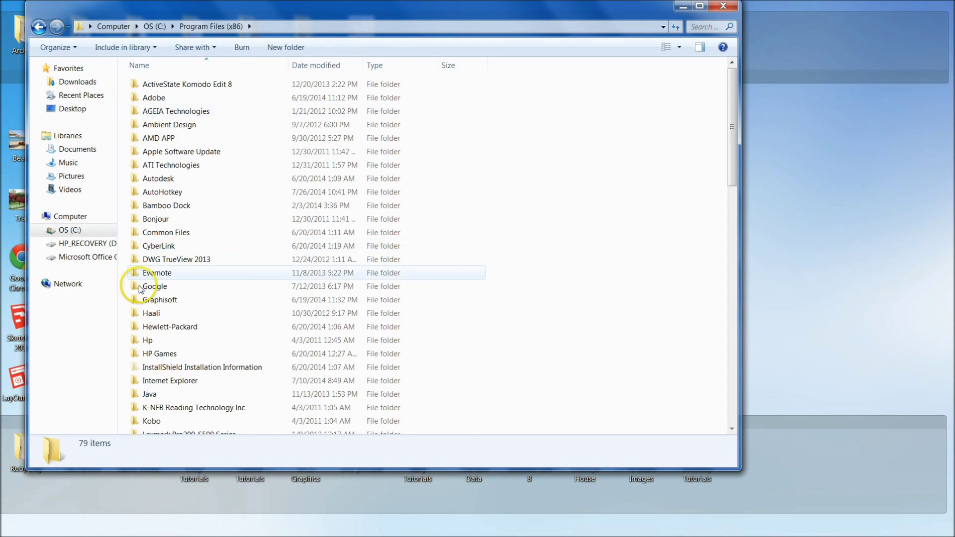
scroll(269, 304, "down", 13)
scroll(259, 312, "down", 1)
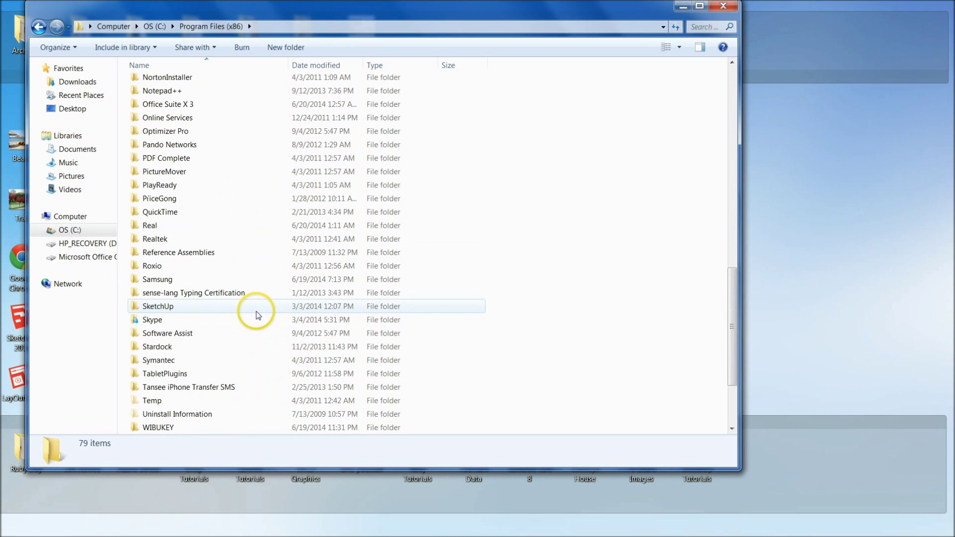
double_click(254, 311)
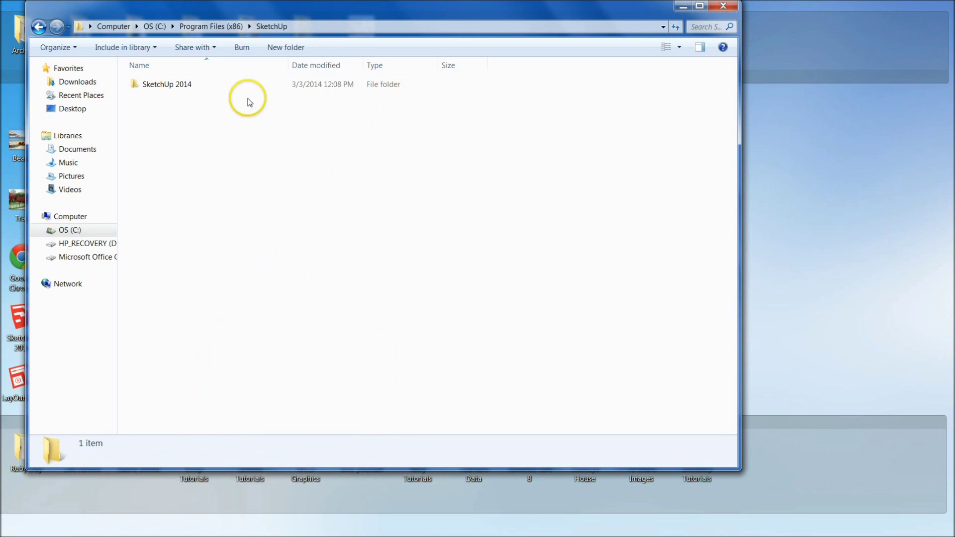
double_click(171, 86)
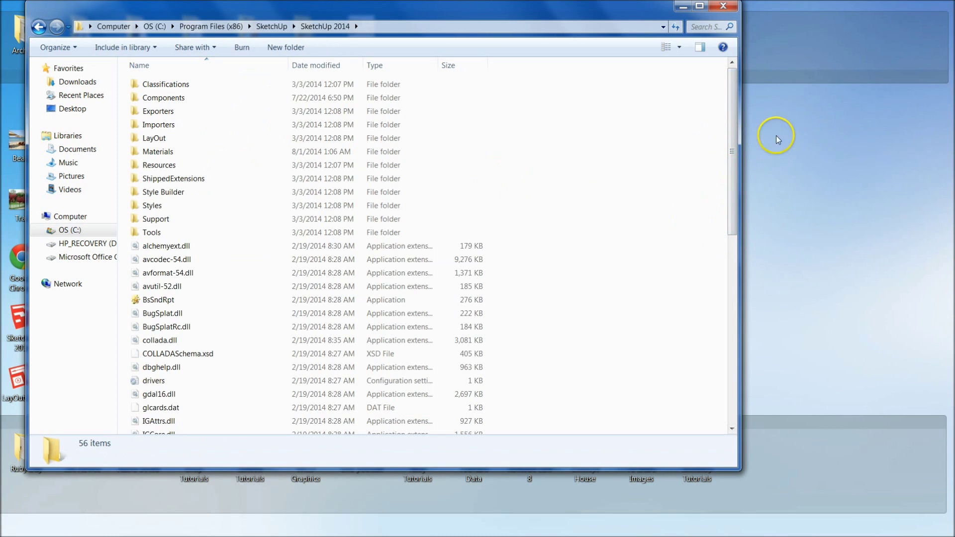
Step: Open the Materials folder's security properties and show the permissions of the Users group
scroll(611, 162, "down", 1)
right_click(157, 116)
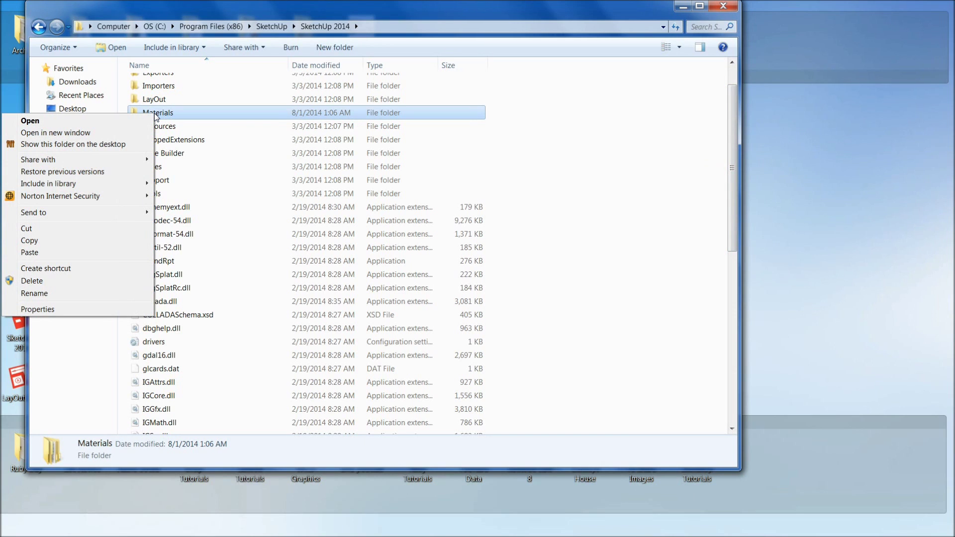
left_click(99, 311)
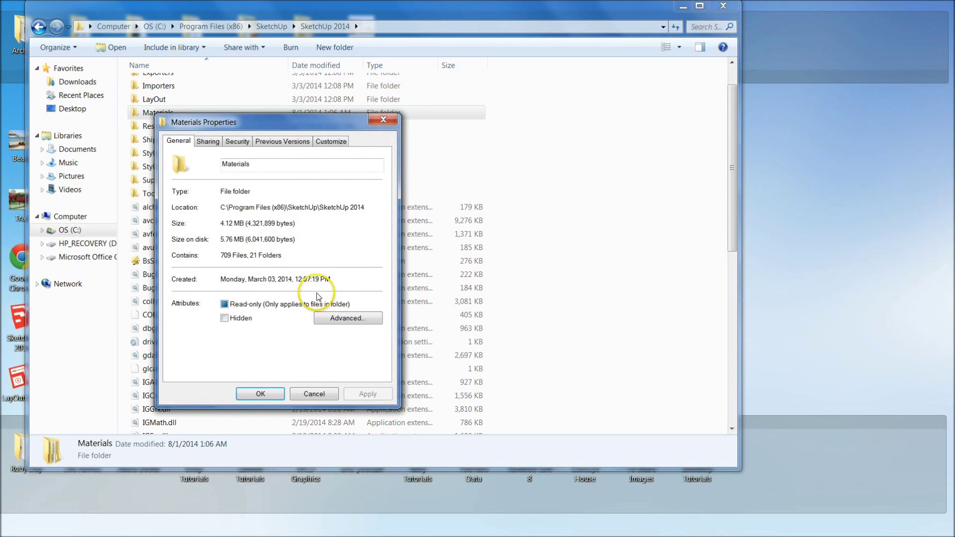
left_click(236, 142)
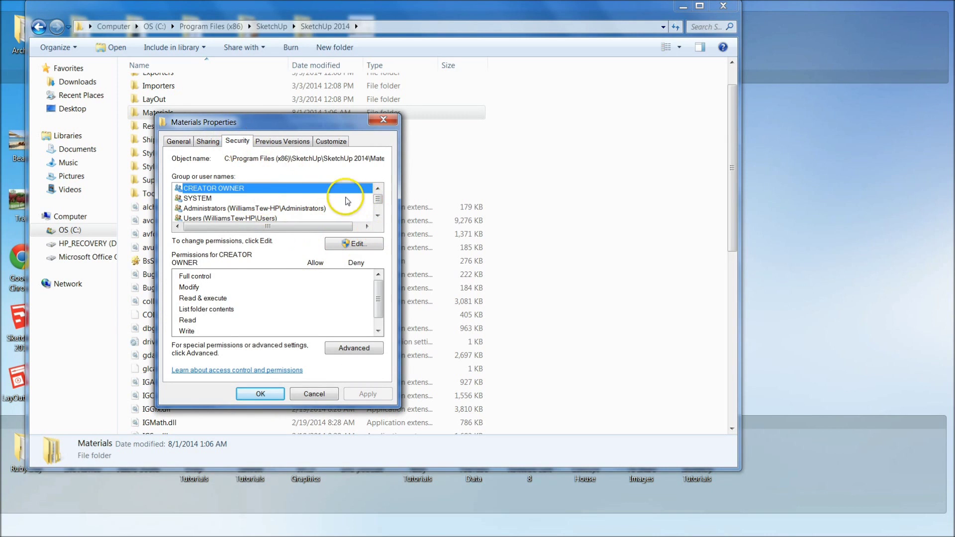
left_click_drag(377, 199, 378, 211)
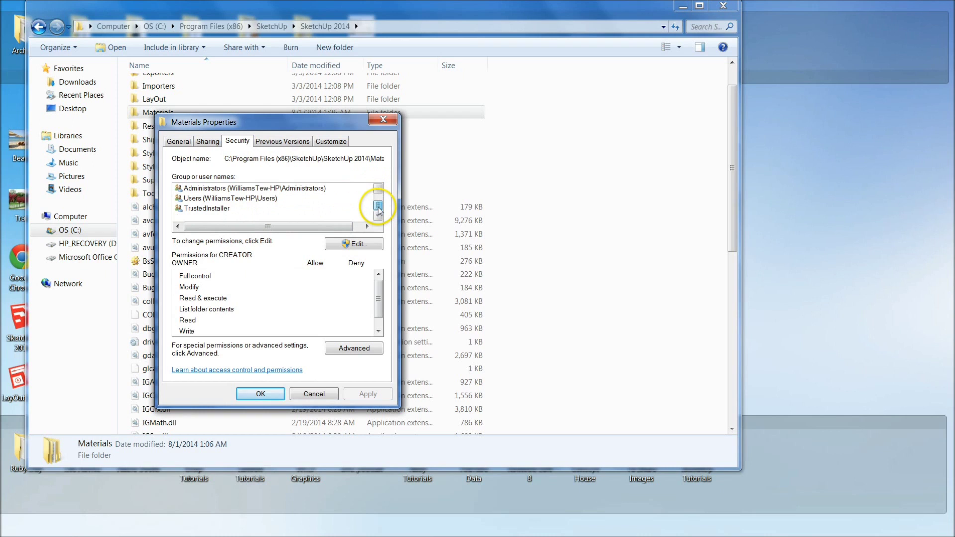
left_click(257, 198)
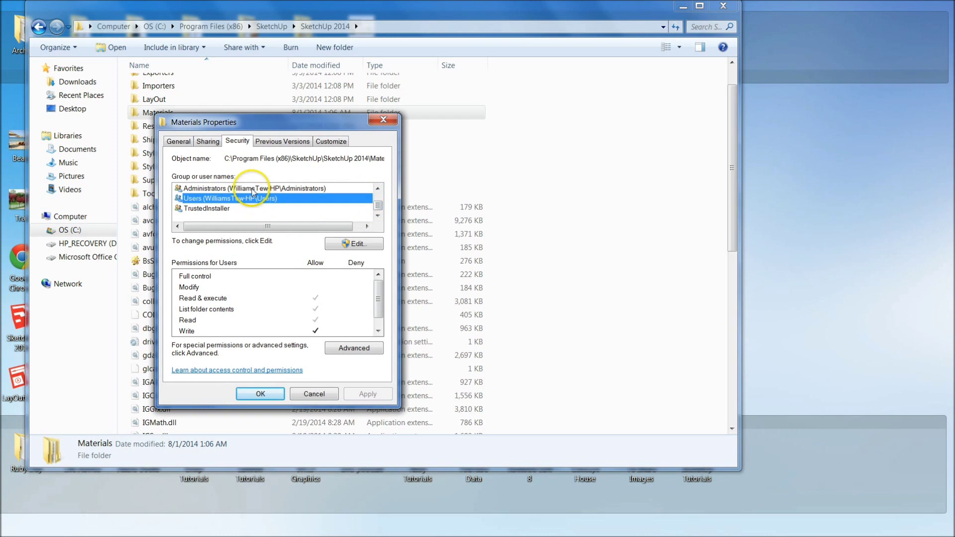
Step: Compare the Materials folder permissions of Administrators, Users and CREATOR OWNER, ending on the Users group to check its Write permission
left_click(227, 188)
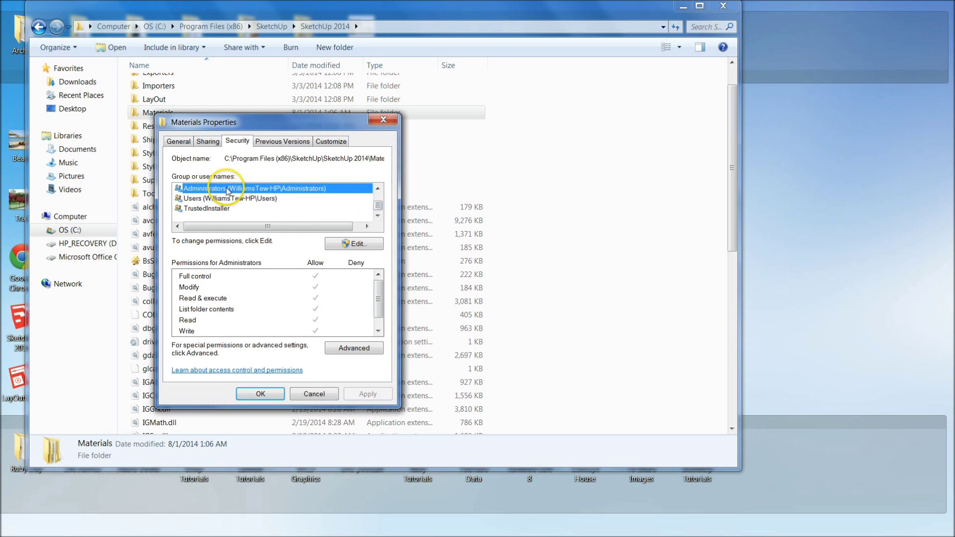
left_click(262, 199)
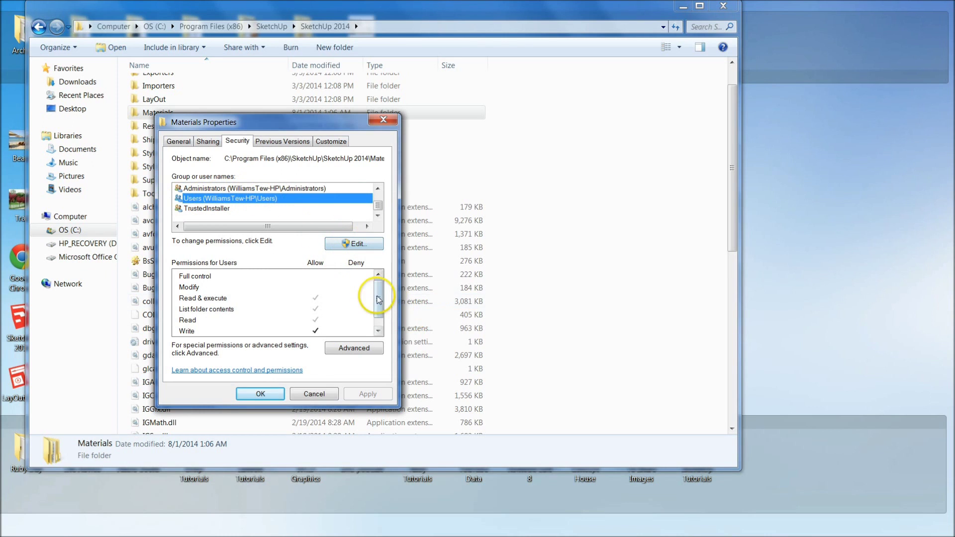
left_click(378, 331)
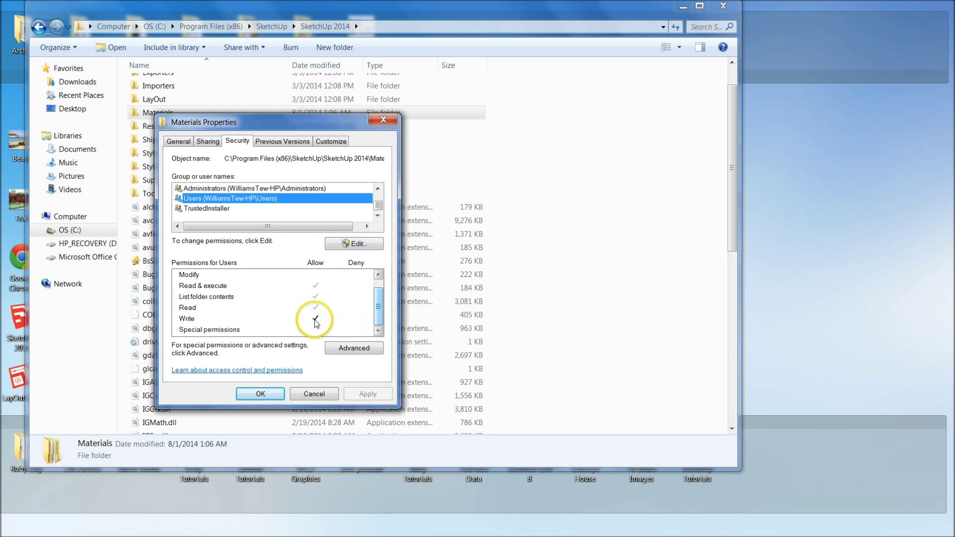
scroll(377, 198, "up", 2)
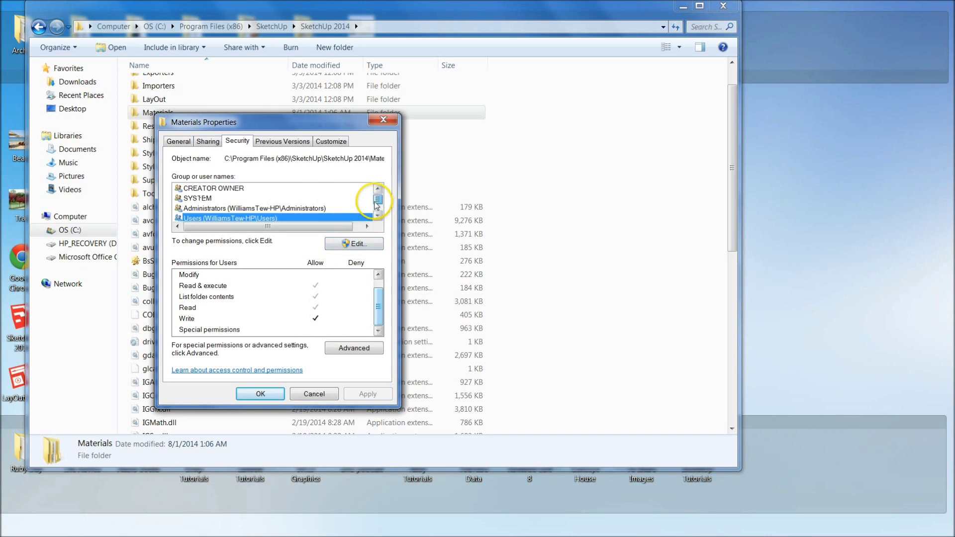
left_click(276, 188)
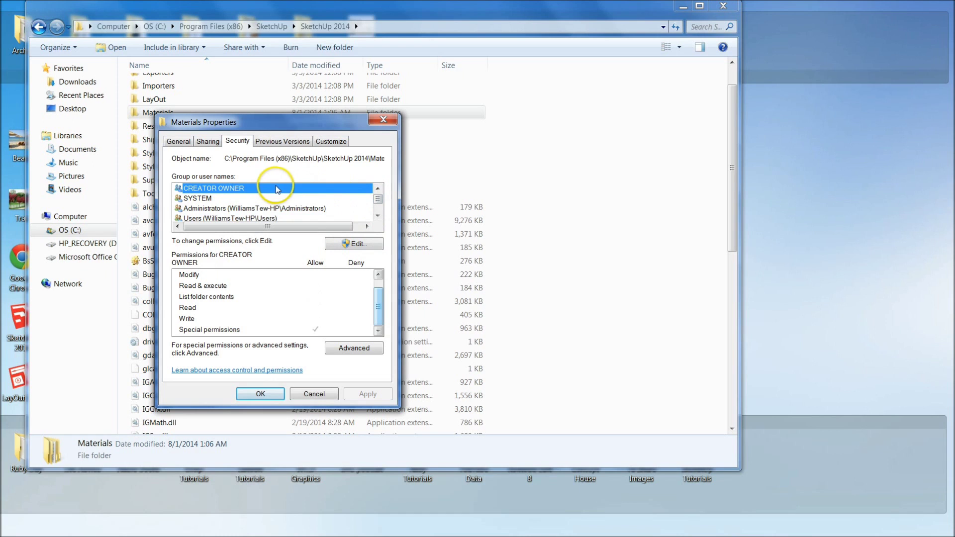
scroll(378, 203, "down", 2)
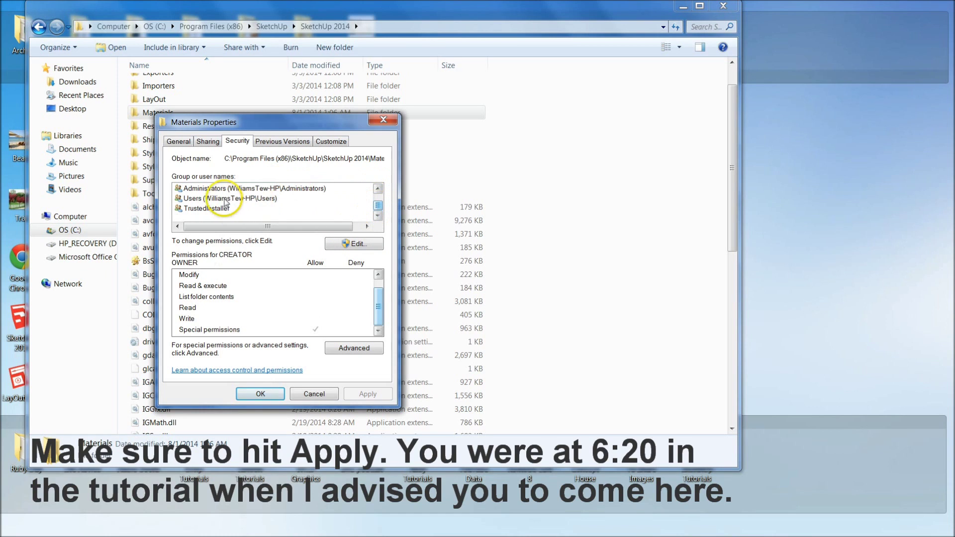
left_click(178, 199)
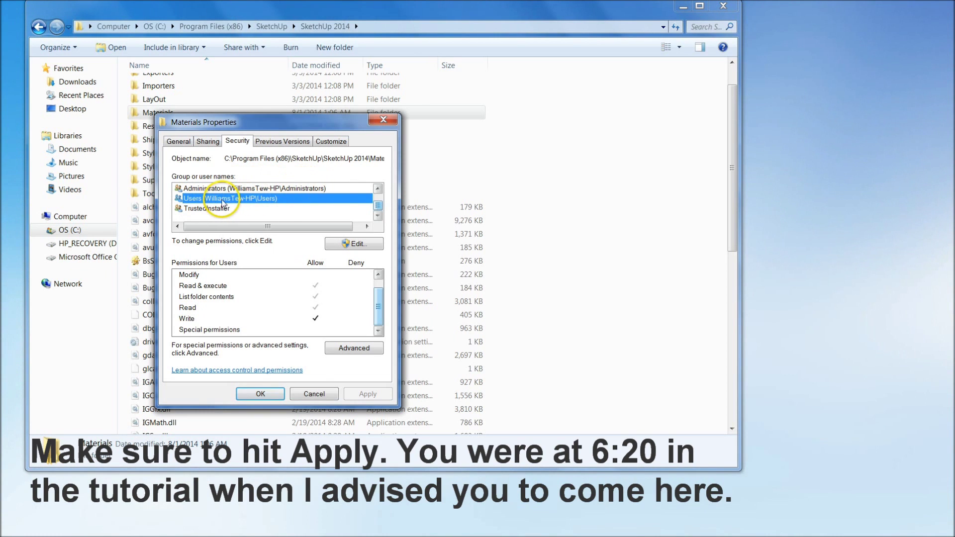
left_click(367, 227)
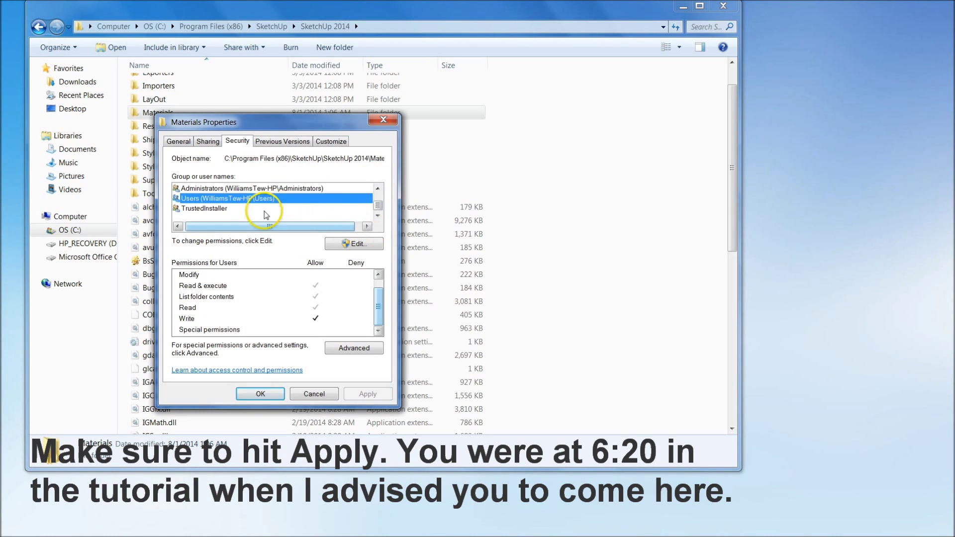